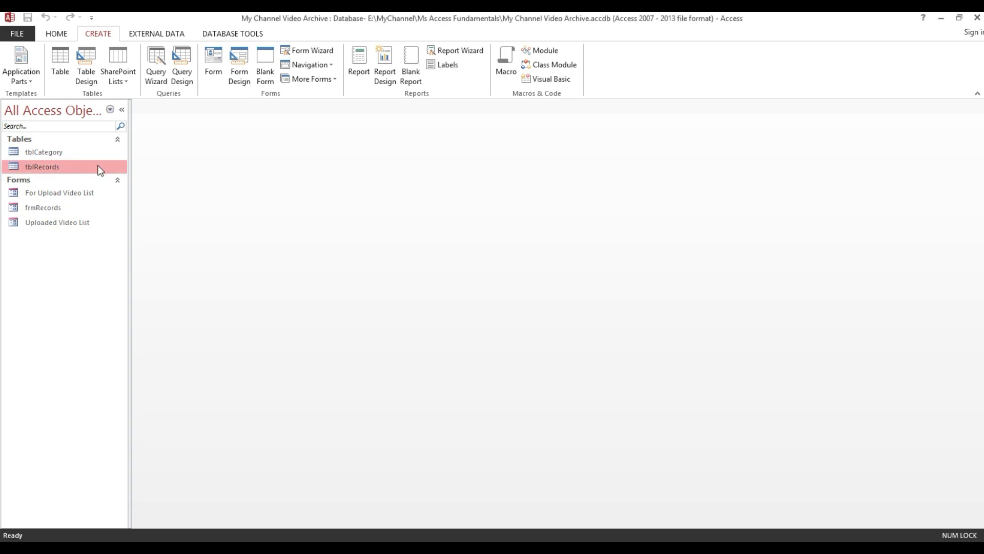
Open the For Upload Video List form and examine the Status values of its records
{"action": "double_click", "coordinate": [69, 196]}
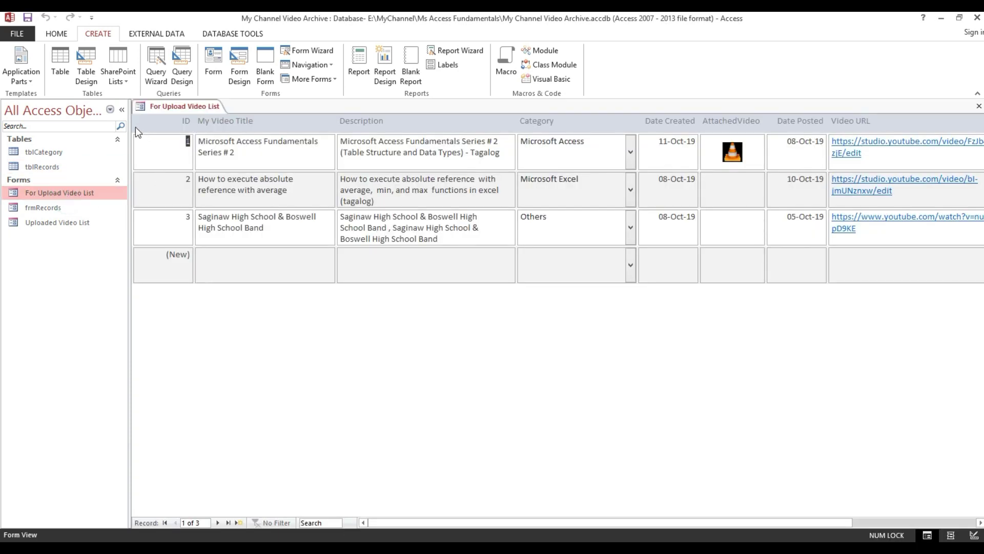
{"action": "left_click", "coordinate": [122, 110]}
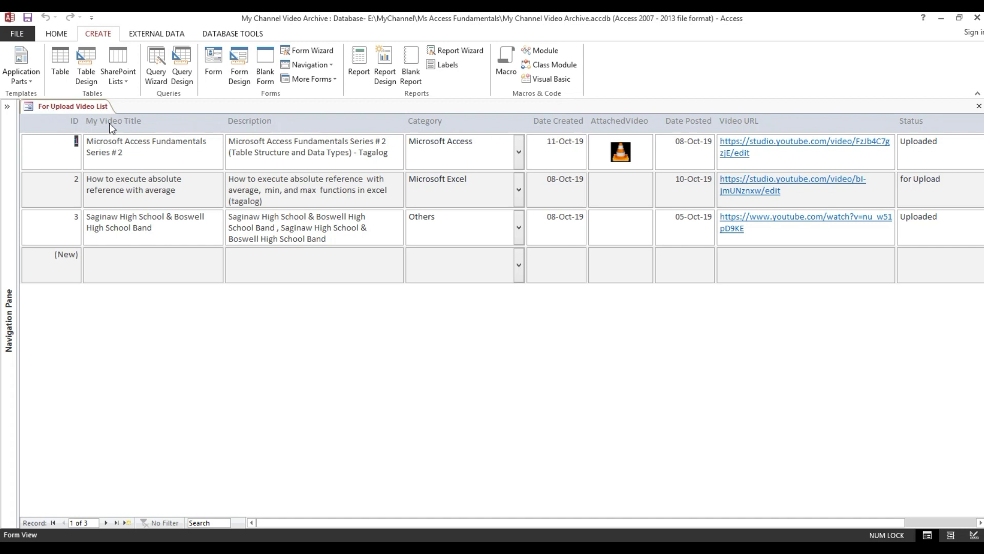
{"action": "left_click", "coordinate": [960, 145]}
{"action": "left_click_drag", "start_coordinate": [945, 145], "coordinate": [898, 145]}
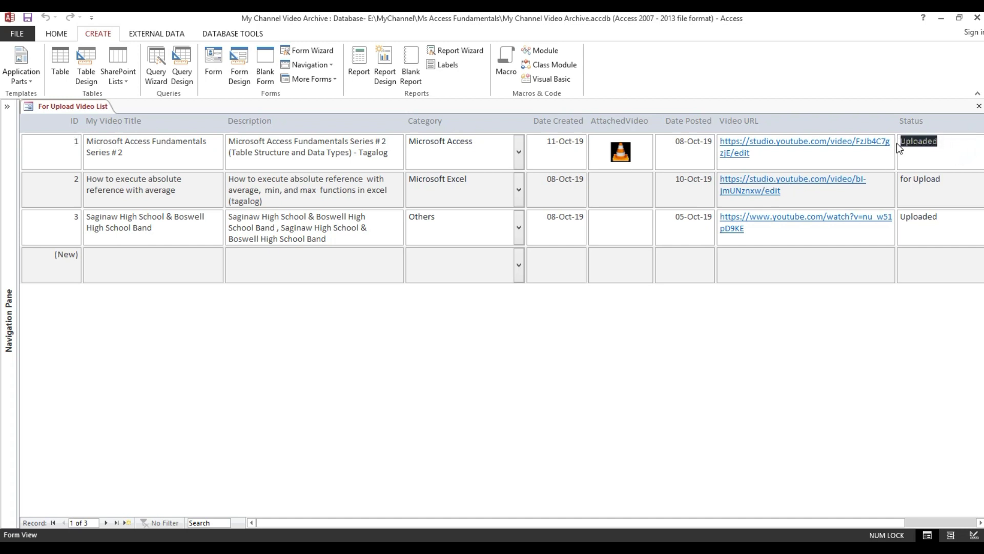
{"action": "left_click_drag", "start_coordinate": [947, 179], "coordinate": [892, 178]}
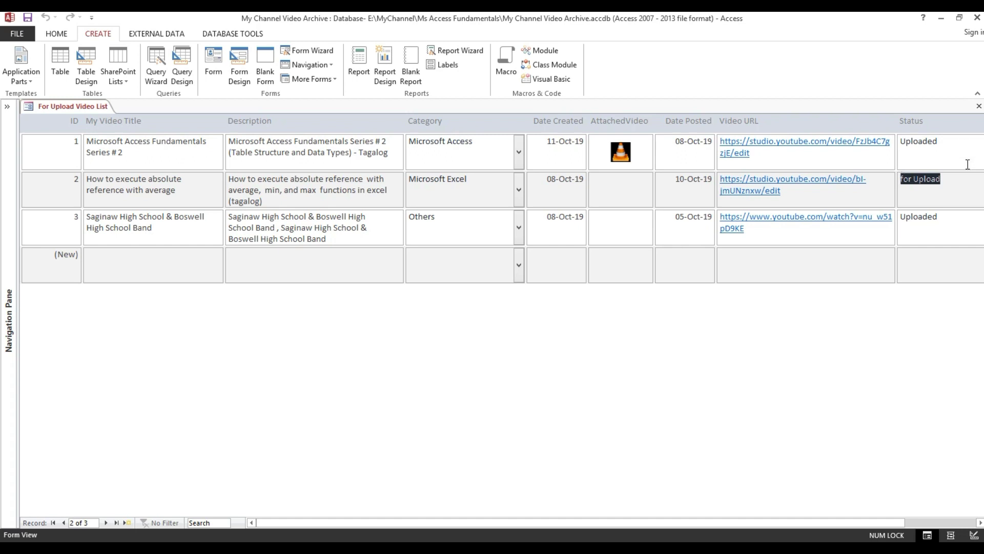
{"action": "left_click_drag", "start_coordinate": [977, 148], "coordinate": [896, 147]}
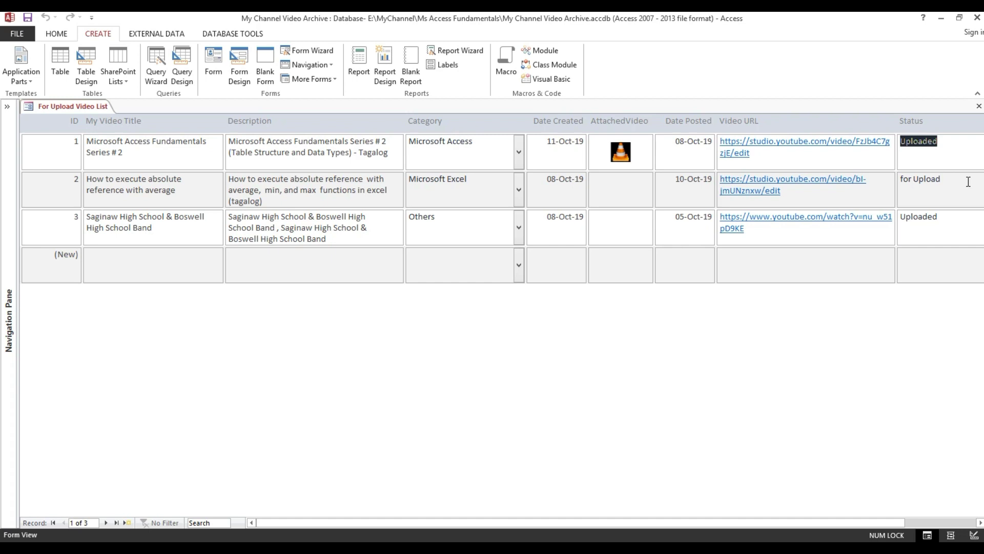
{"action": "key", "text": "Home"}
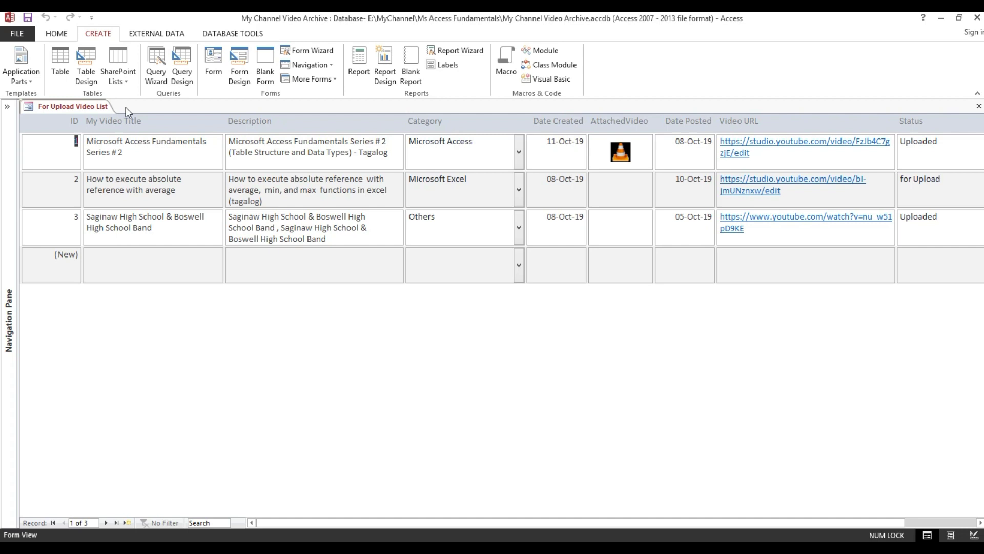
{"action": "left_click_drag", "start_coordinate": [955, 148], "coordinate": [893, 149]}
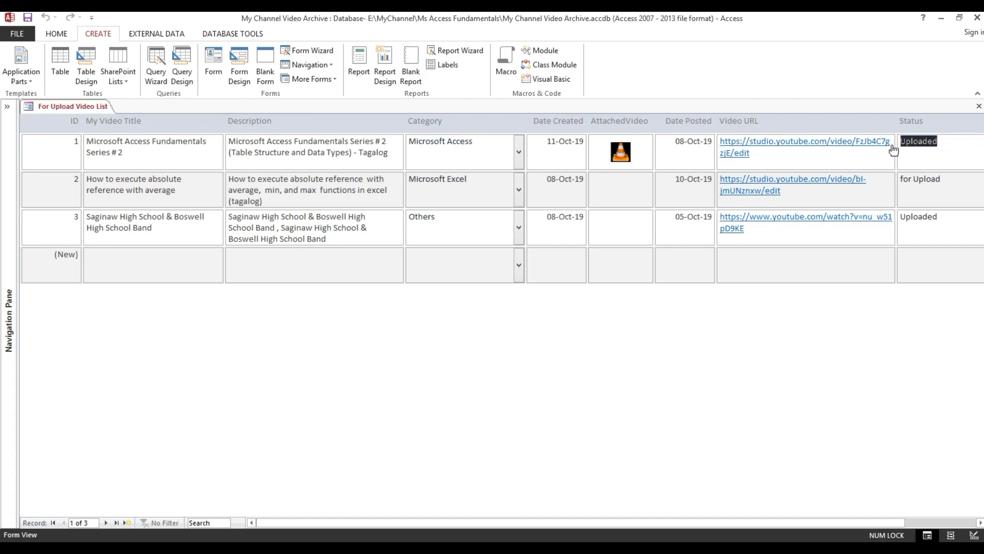
{"action": "left_click", "coordinate": [961, 183]}
{"action": "left_click", "coordinate": [896, 180]}
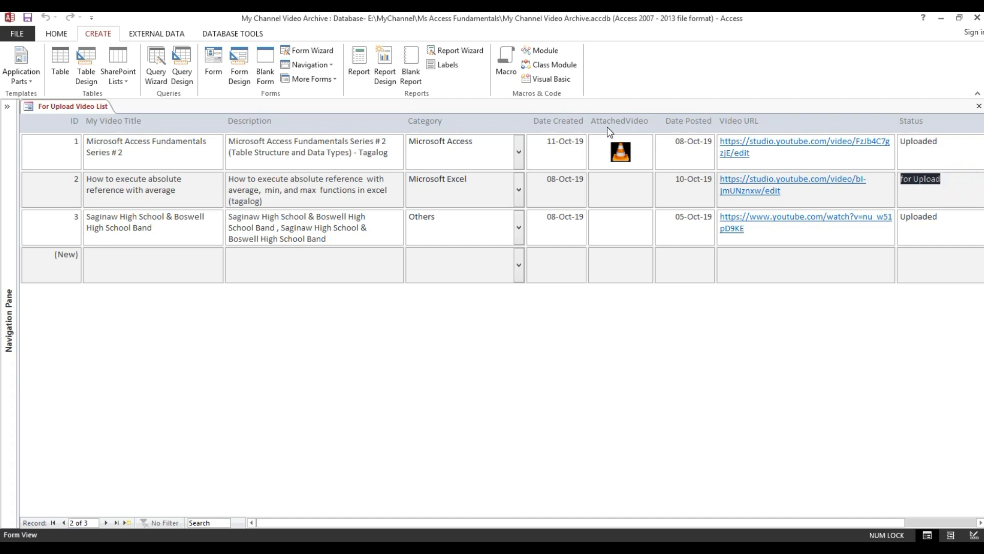
{"action": "left_click", "coordinate": [7, 106]}
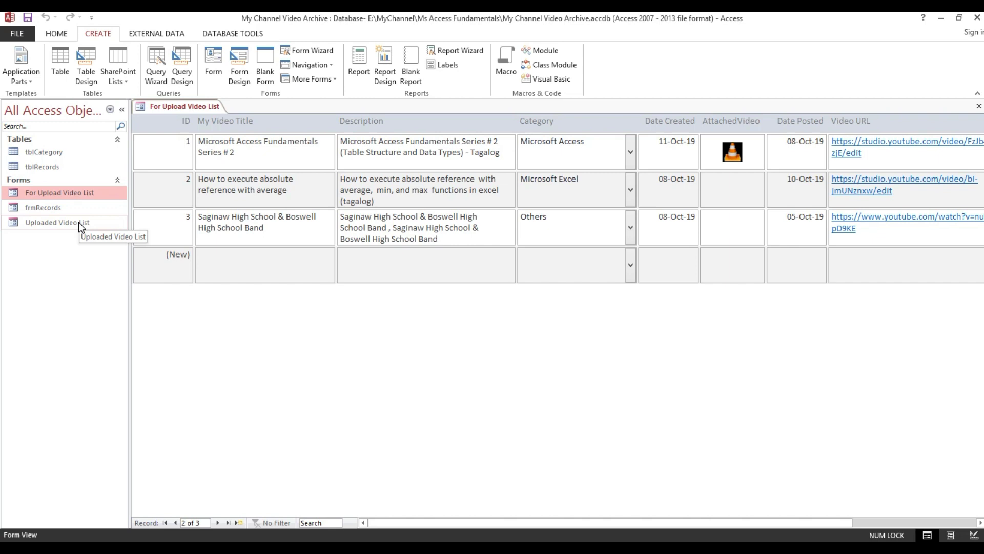
{"action": "left_click", "coordinate": [119, 110]}
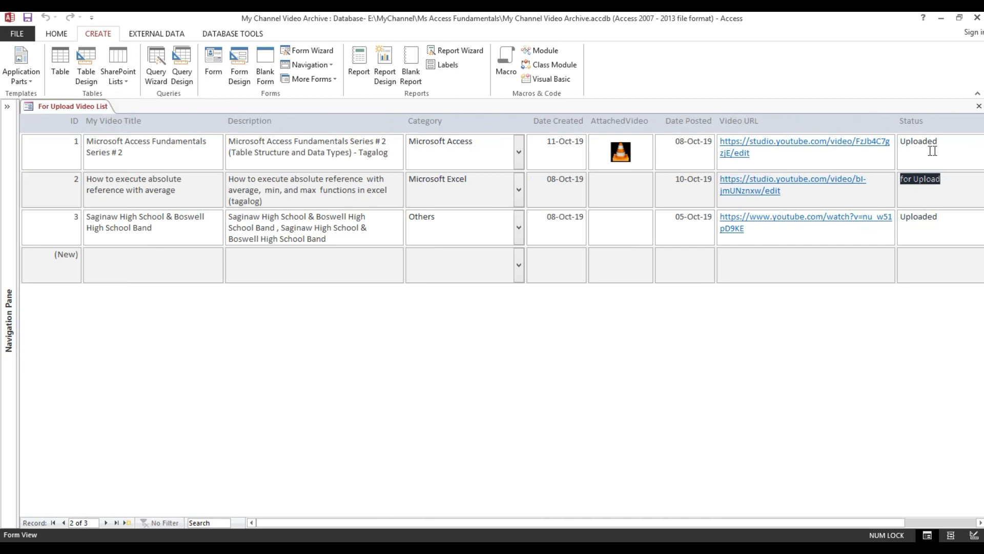
{"action": "left_click", "coordinate": [967, 143]}
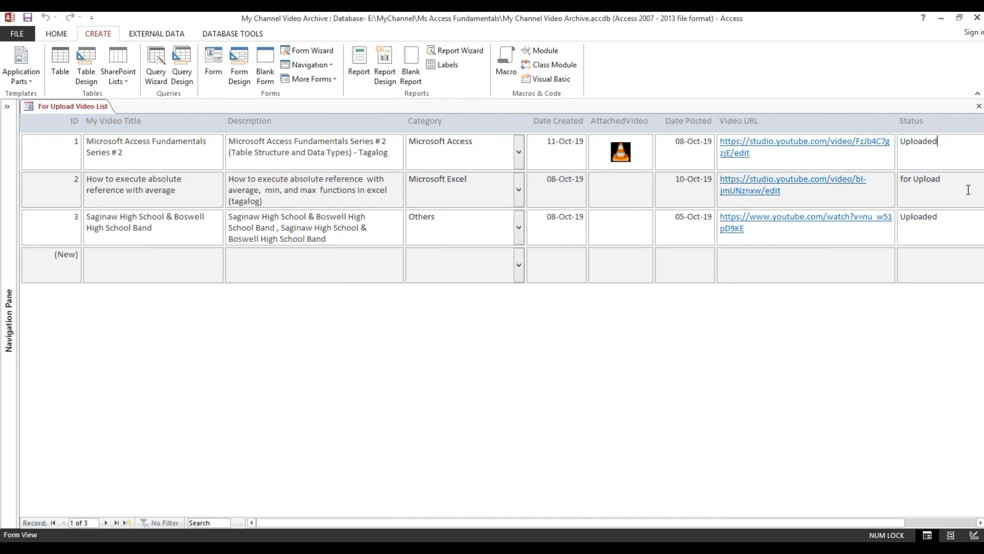
{"action": "left_click_drag", "start_coordinate": [946, 142], "coordinate": [895, 150]}
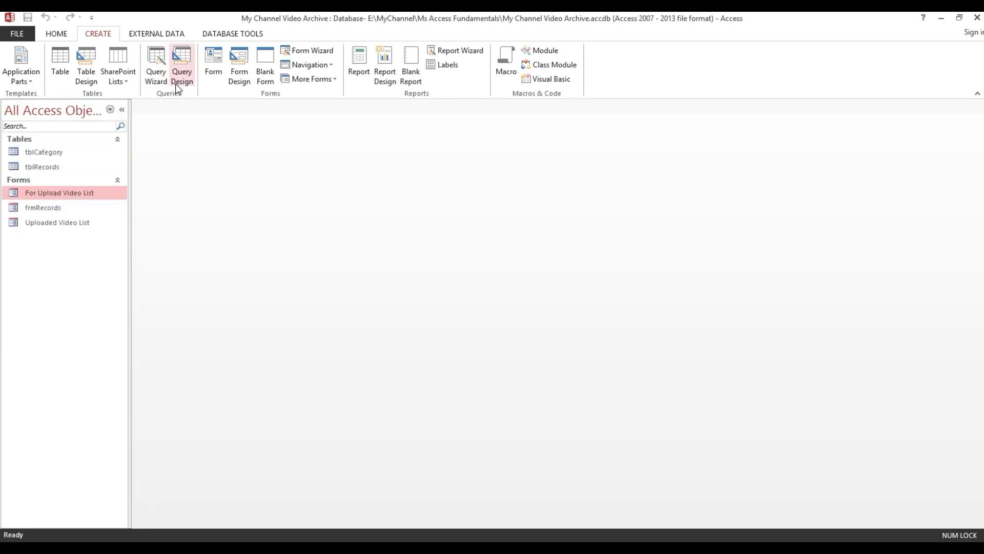
{"action": "left_click", "coordinate": [184, 71]}
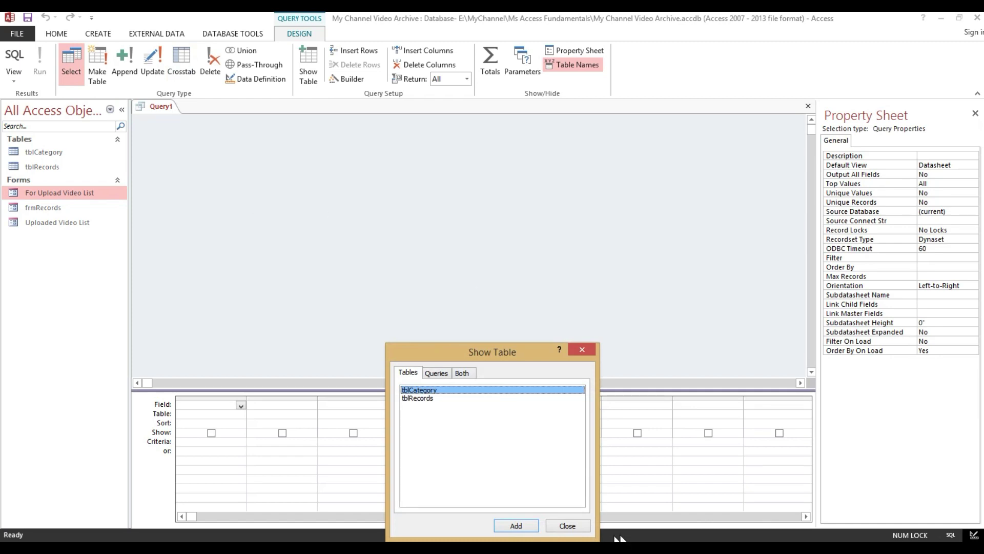
{"action": "left_click", "coordinate": [589, 524]}
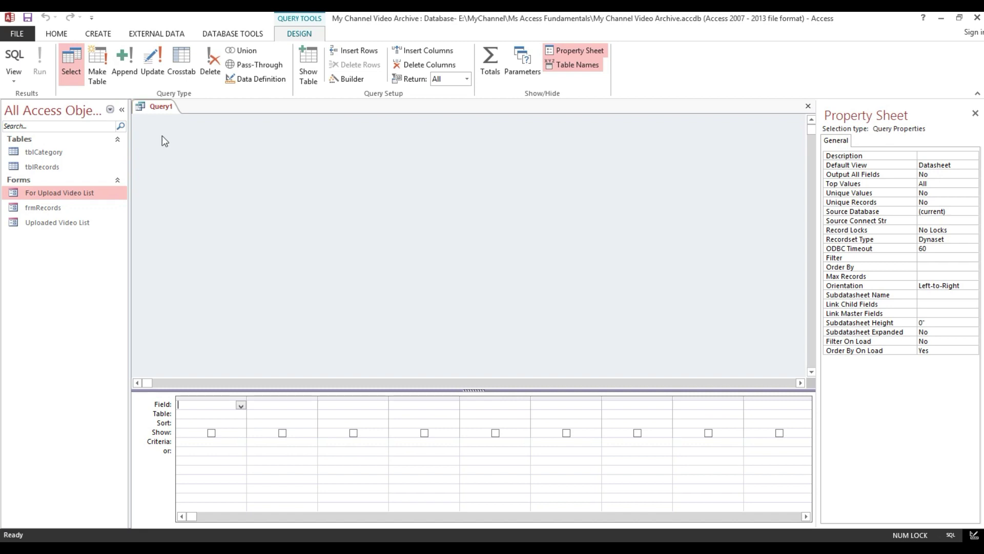
{"action": "key", "text": "ctrl+w"}
Start a new query with the Simple Query Wizard, based on the tblRecords table
{"action": "left_click", "coordinate": [75, 153]}
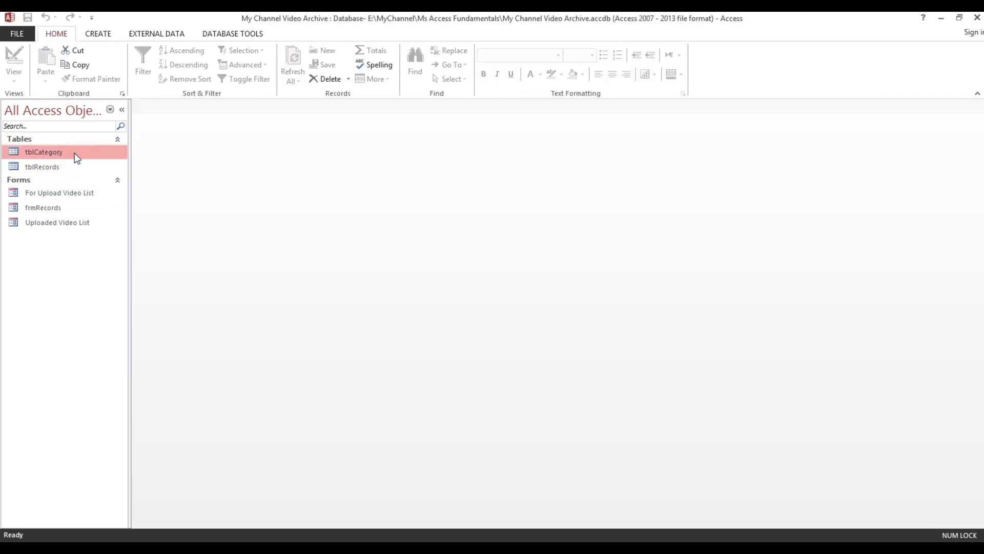
{"action": "left_click", "coordinate": [66, 166]}
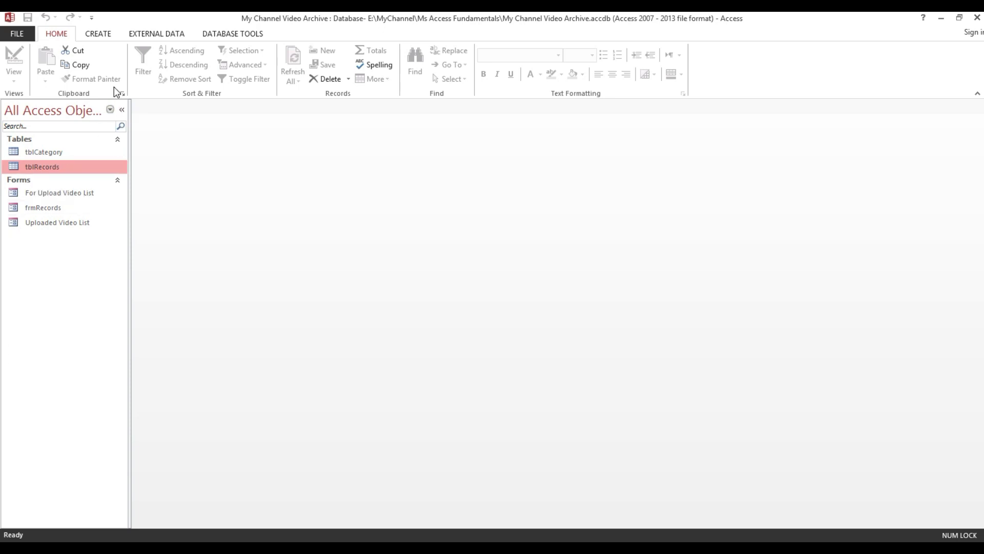
{"action": "left_click", "coordinate": [100, 34]}
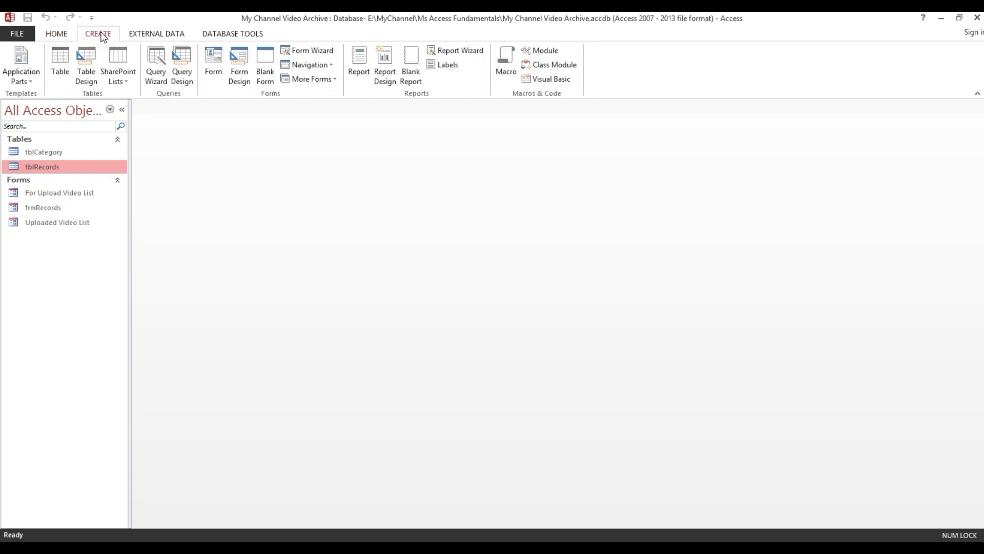
{"action": "left_click", "coordinate": [155, 70]}
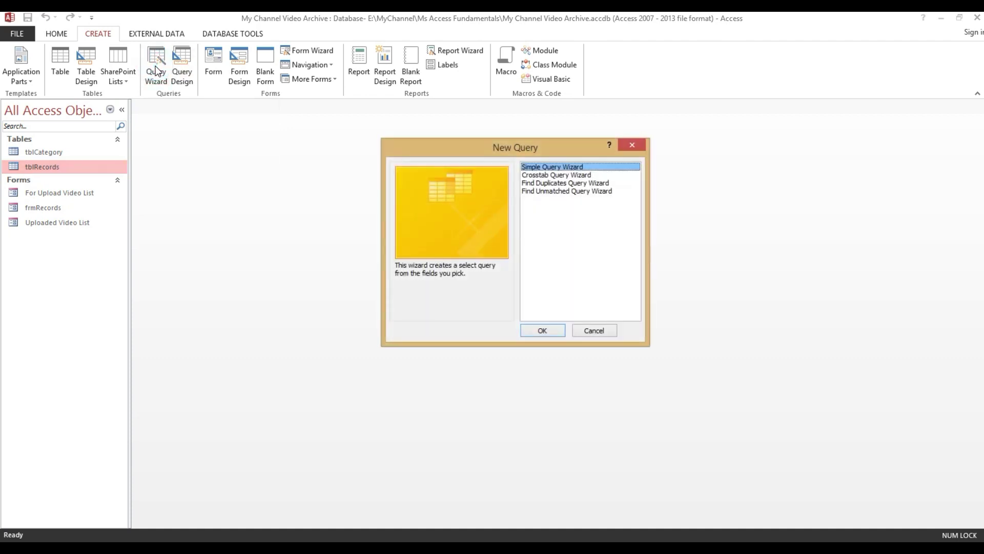
{"action": "left_click_drag", "start_coordinate": [551, 152], "coordinate": [536, 127]}
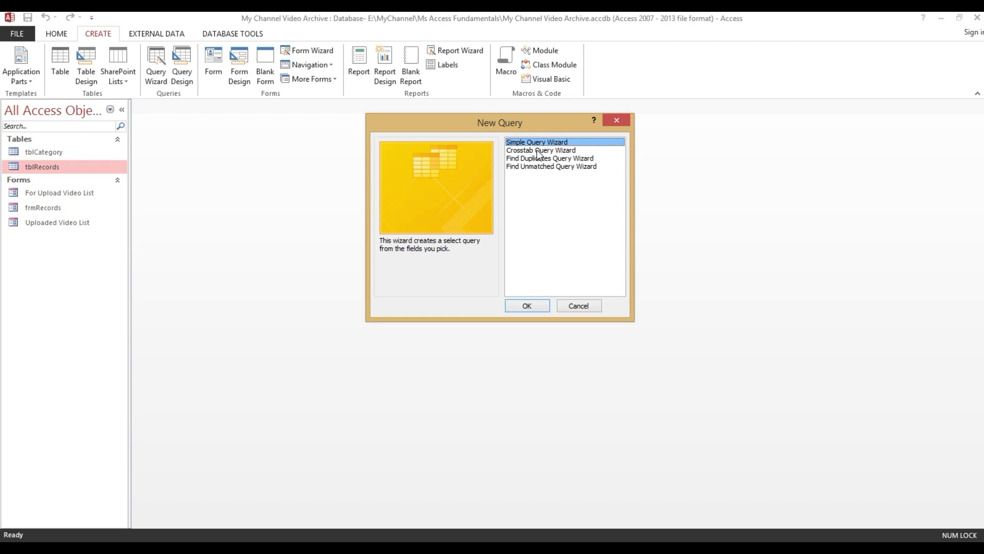
{"action": "left_click", "coordinate": [519, 309]}
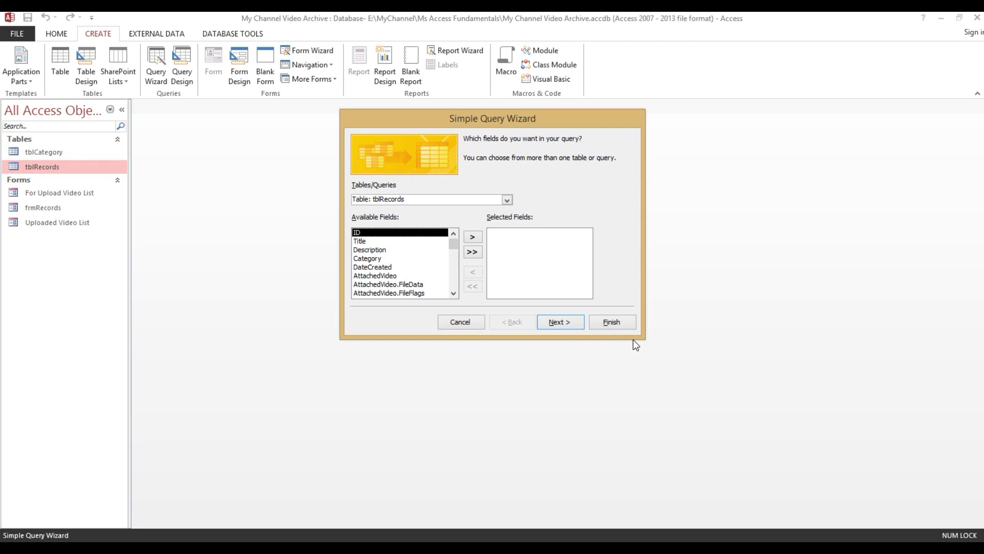
{"action": "mouse_move", "coordinate": [459, 118]}
{"action": "left_mouse_down"}
{"action": "mouse_move", "coordinate": [395, 115]}
{"action": "mouse_move", "coordinate": [484, 125]}
{"action": "mouse_move", "coordinate": [471, 115]}
{"action": "left_mouse_up"}
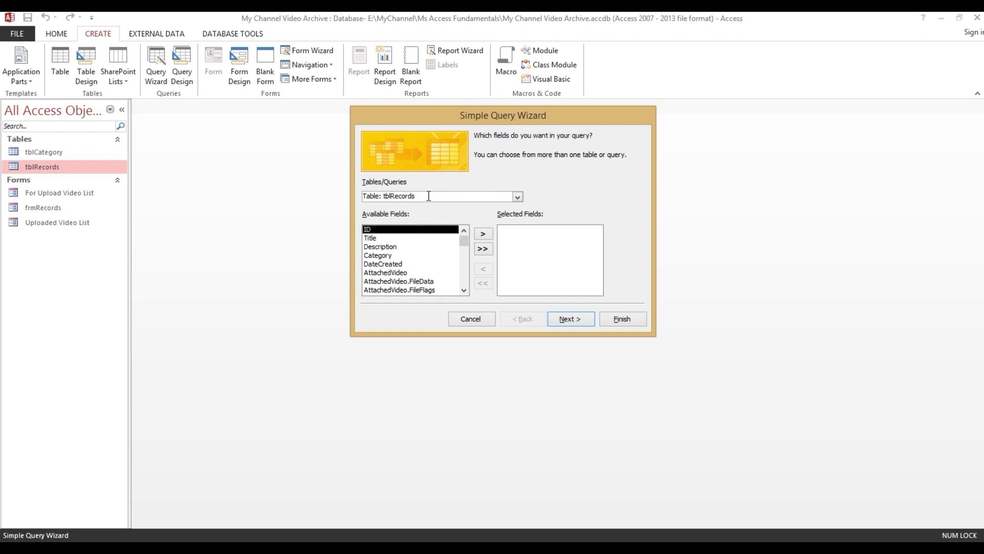
{"action": "left_click_drag", "start_coordinate": [446, 197], "coordinate": [356, 196]}
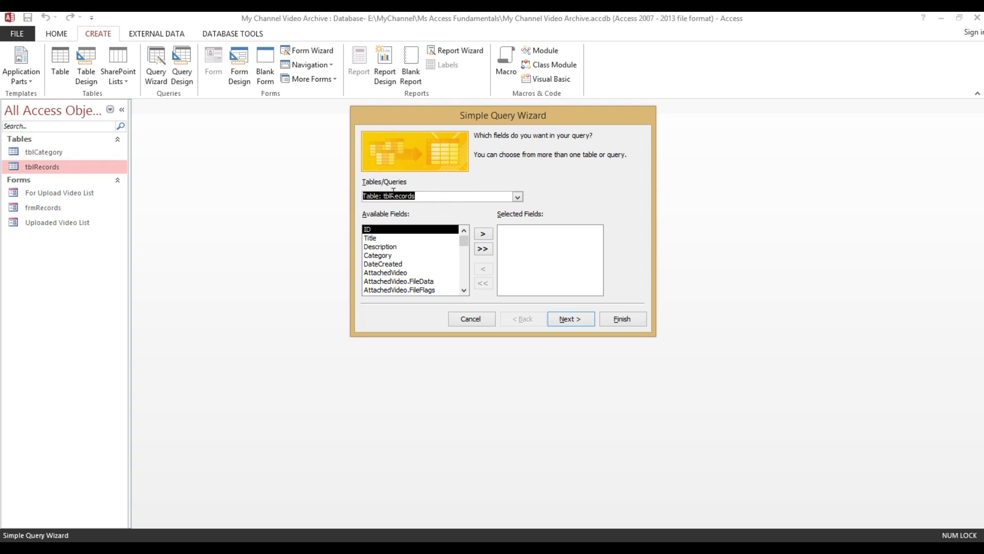
{"action": "left_click", "coordinate": [447, 196]}
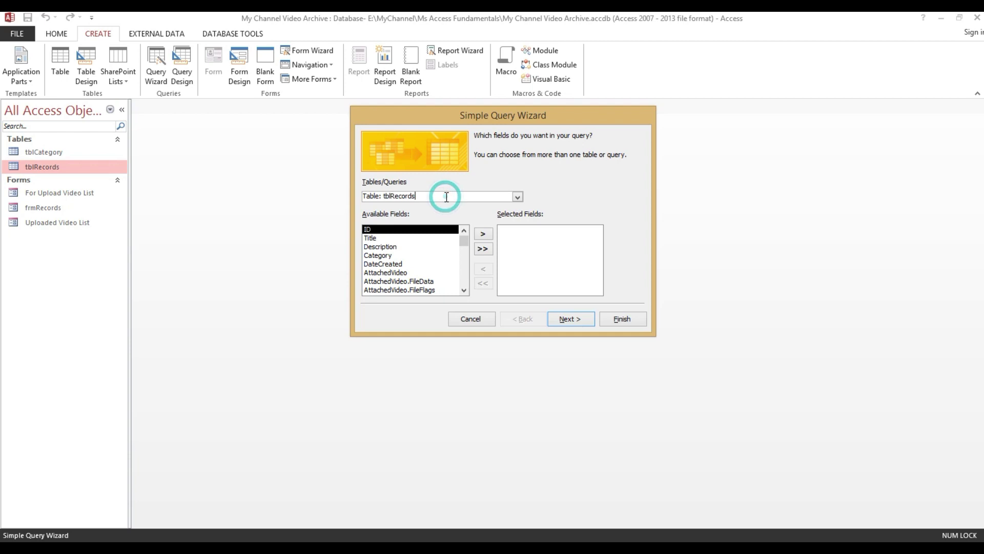
{"action": "left_click", "coordinate": [376, 197]}
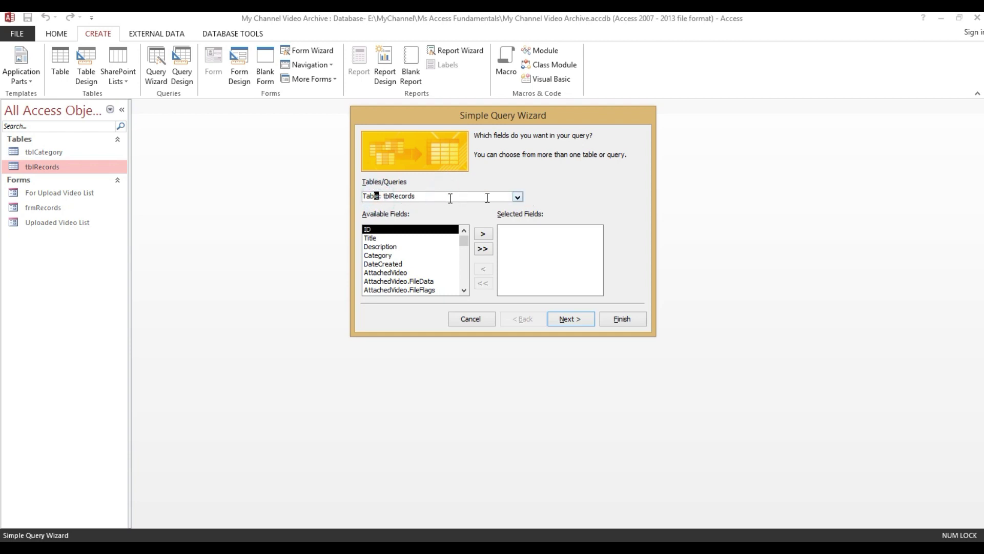
{"action": "left_click_drag", "start_coordinate": [382, 196], "coordinate": [433, 195]}
{"action": "left_click", "coordinate": [438, 193]}
{"action": "mouse_move", "coordinate": [459, 241]}
{"action": "left_mouse_down"}
{"action": "mouse_move", "coordinate": [463, 291]}
{"action": "mouse_move", "coordinate": [463, 242]}
{"action": "left_mouse_up"}
{"action": "left_click", "coordinate": [484, 249]}
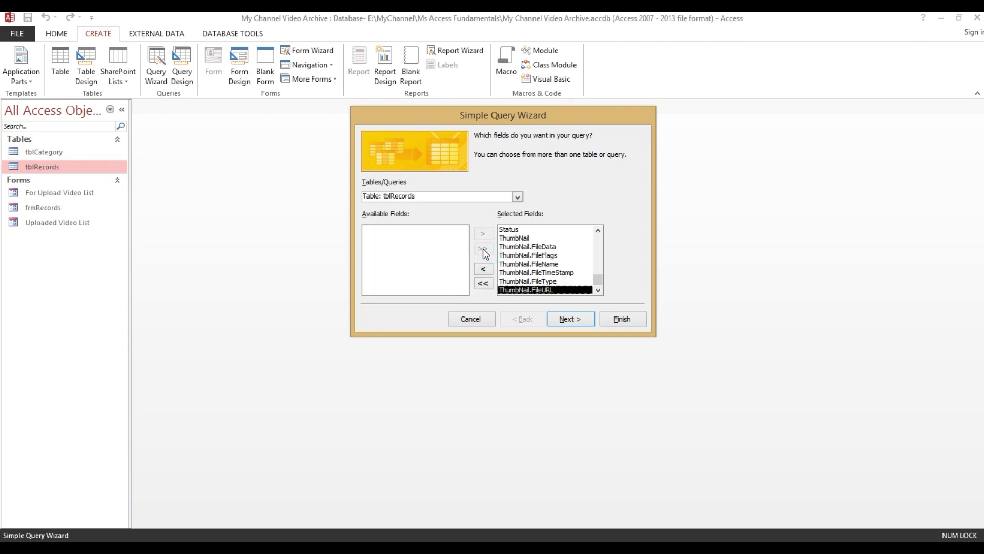
{"action": "left_click", "coordinate": [482, 283]}
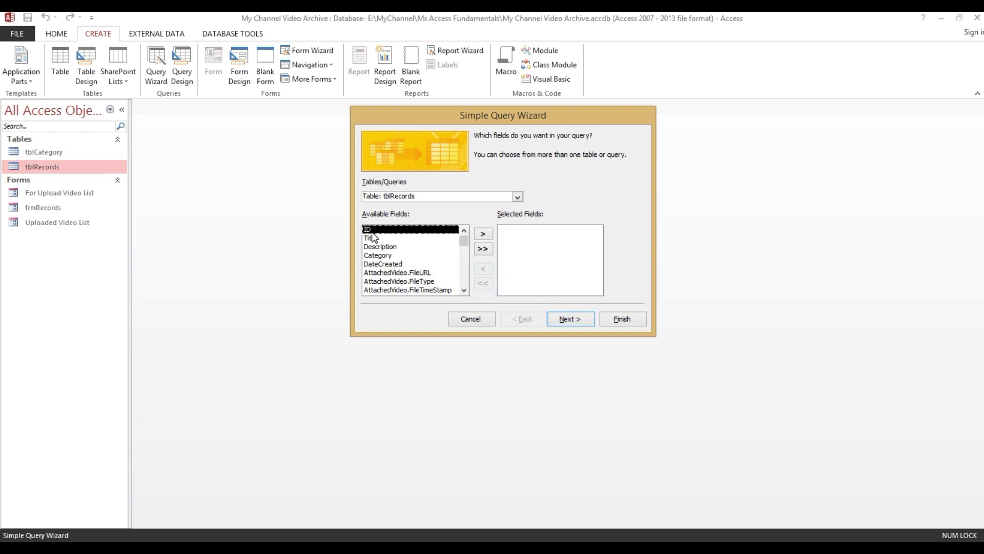
Add the ID, Description, DateCreated and AttachedVideo.FileURL fields of tblRecords to the query
{"action": "left_click", "coordinate": [484, 234]}
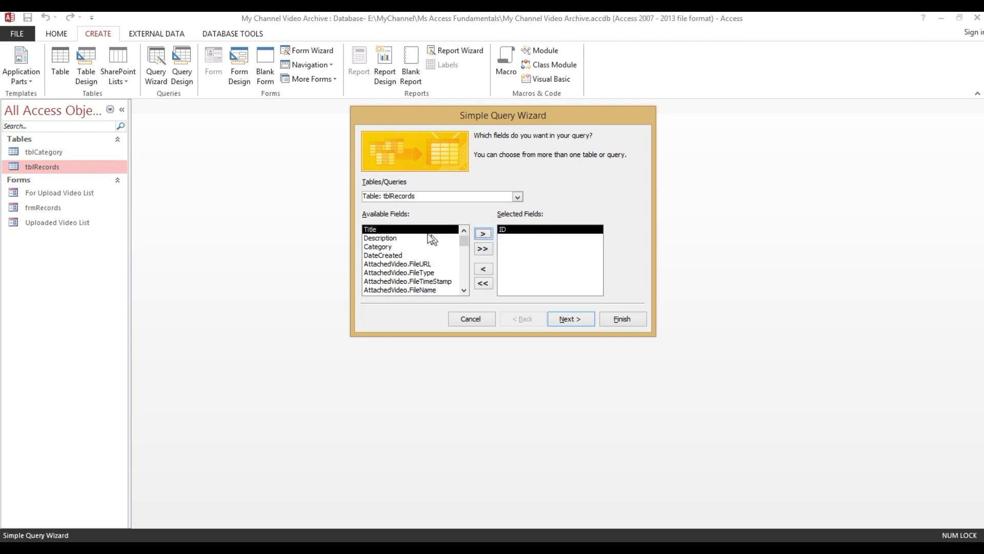
{"action": "left_click", "coordinate": [382, 238]}
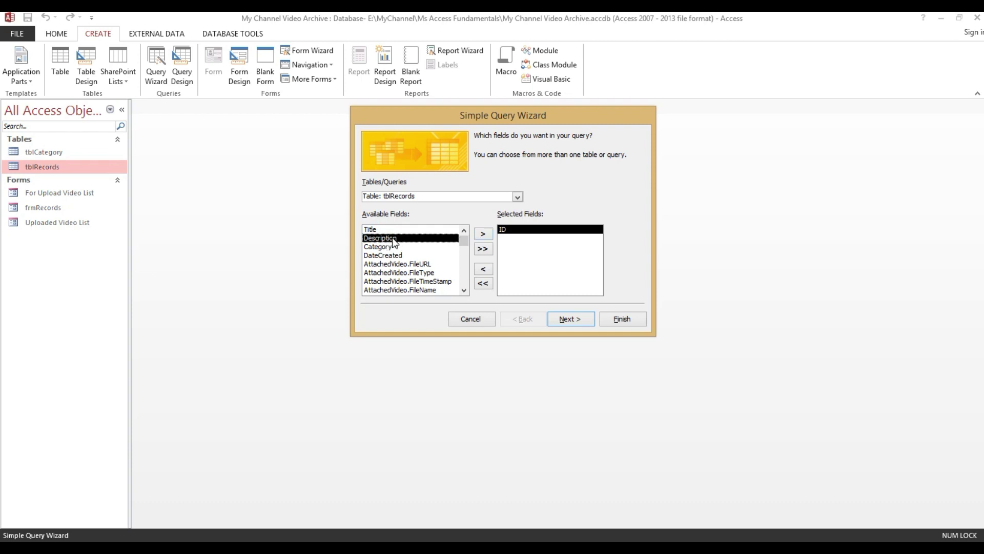
{"action": "left_click", "coordinate": [484, 234]}
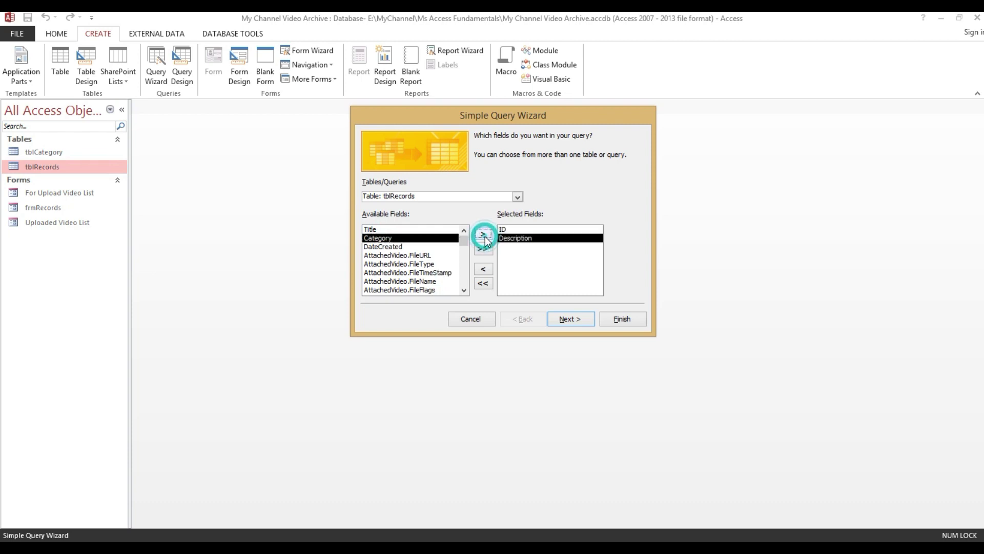
{"action": "left_click", "coordinate": [484, 270]}
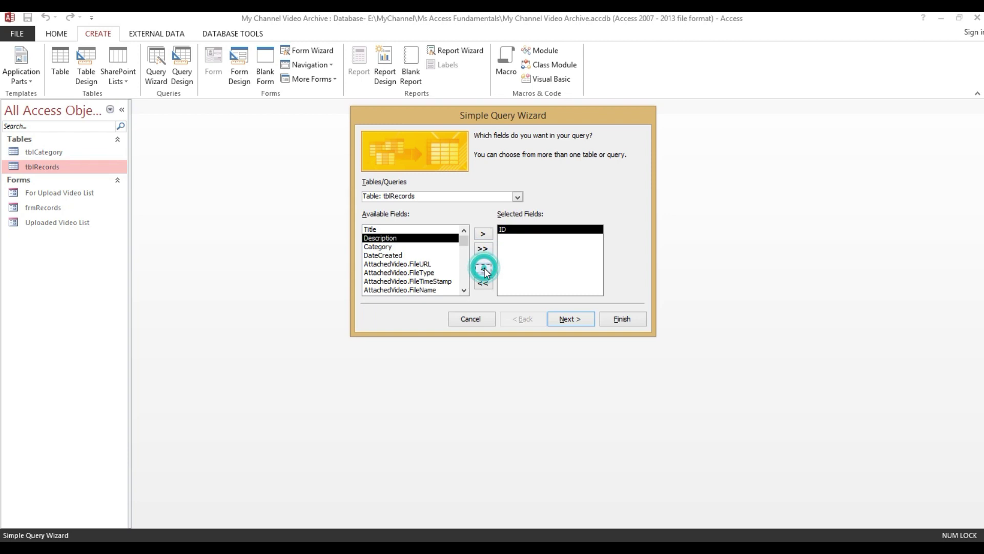
{"action": "double_click", "coordinate": [404, 238]}
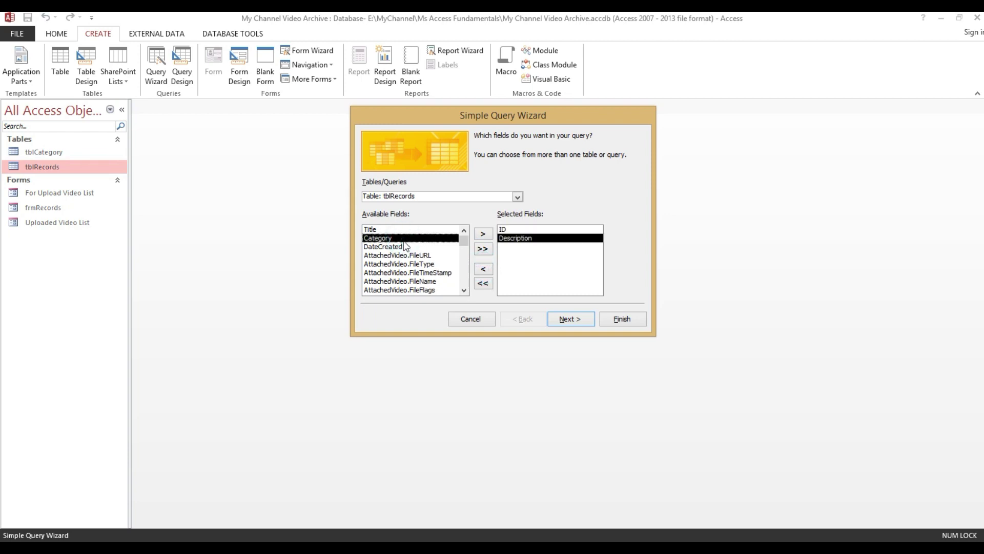
{"action": "left_click", "coordinate": [392, 247]}
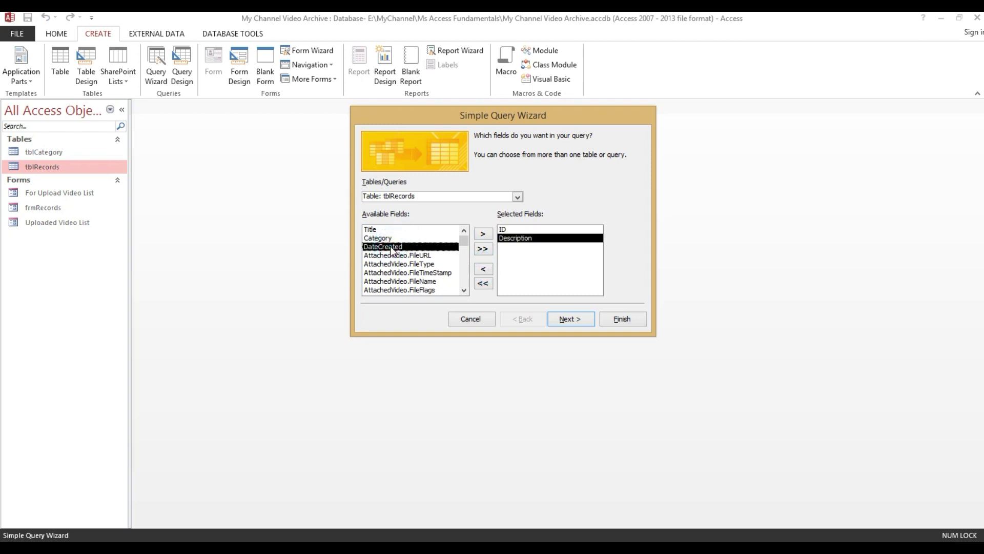
{"action": "double_click", "coordinate": [392, 247]}
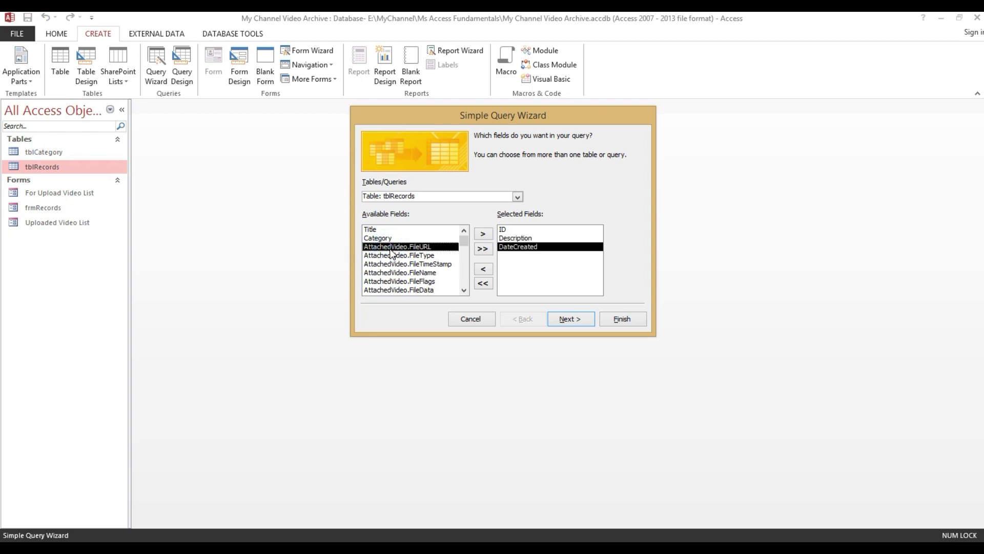
{"action": "double_click", "coordinate": [391, 248]}
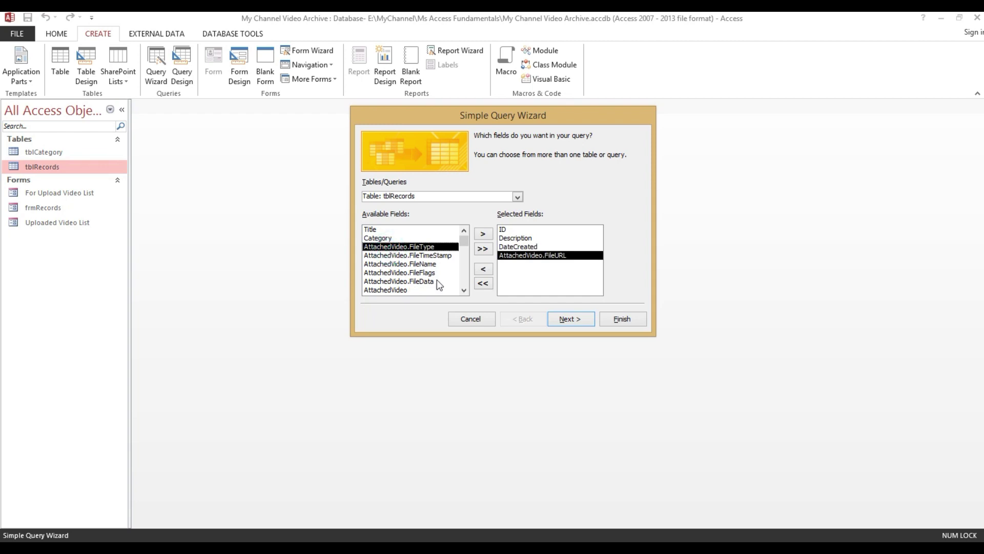
Add the DatePosted field to the query and remove AttachedVideo.FileURL from the selected fields
{"action": "scroll", "coordinate": [437, 282], "scroll_direction": "down", "scroll_amount": 1}
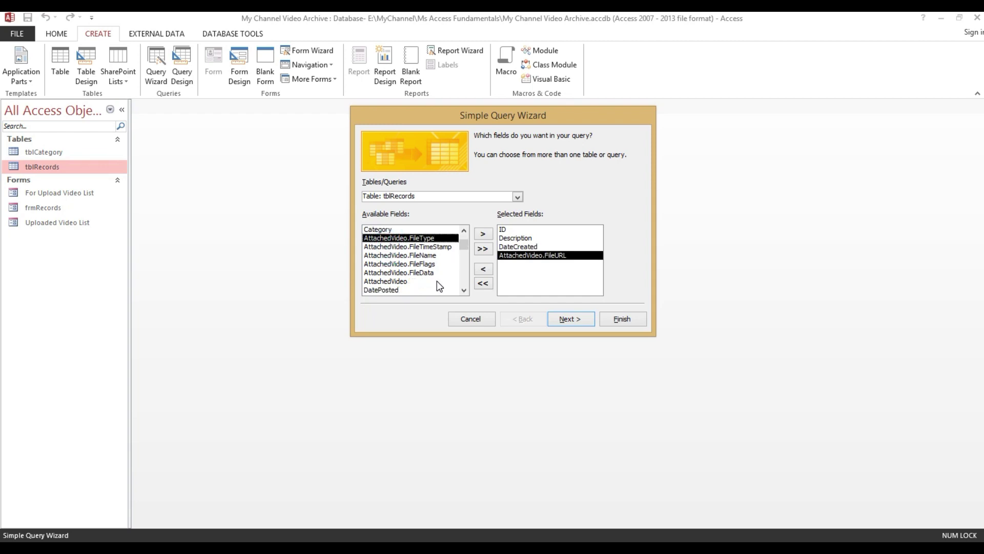
{"action": "left_click", "coordinate": [378, 291]}
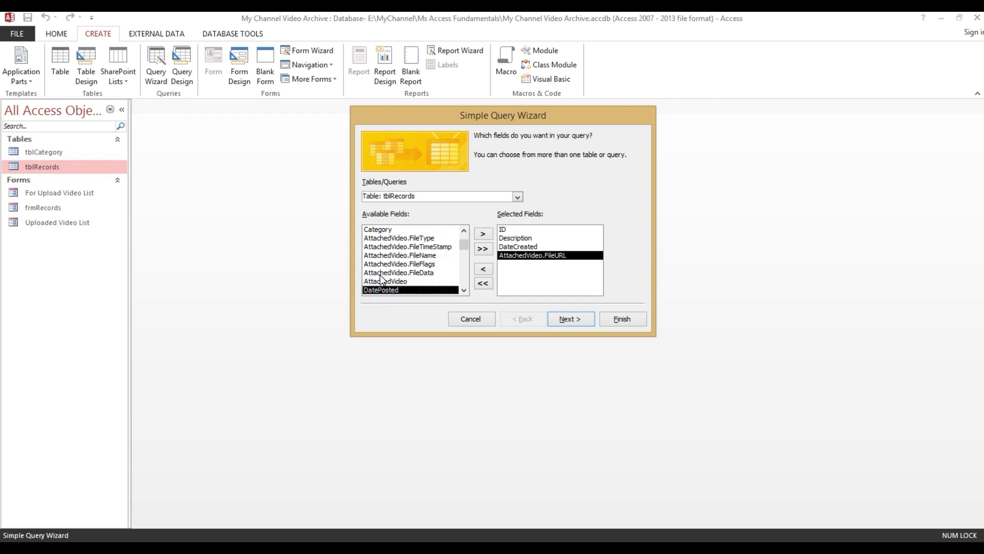
{"action": "scroll", "coordinate": [380, 274], "scroll_direction": "up", "scroll_amount": 1}
{"action": "scroll", "coordinate": [380, 275], "scroll_direction": "down", "scroll_amount": 2}
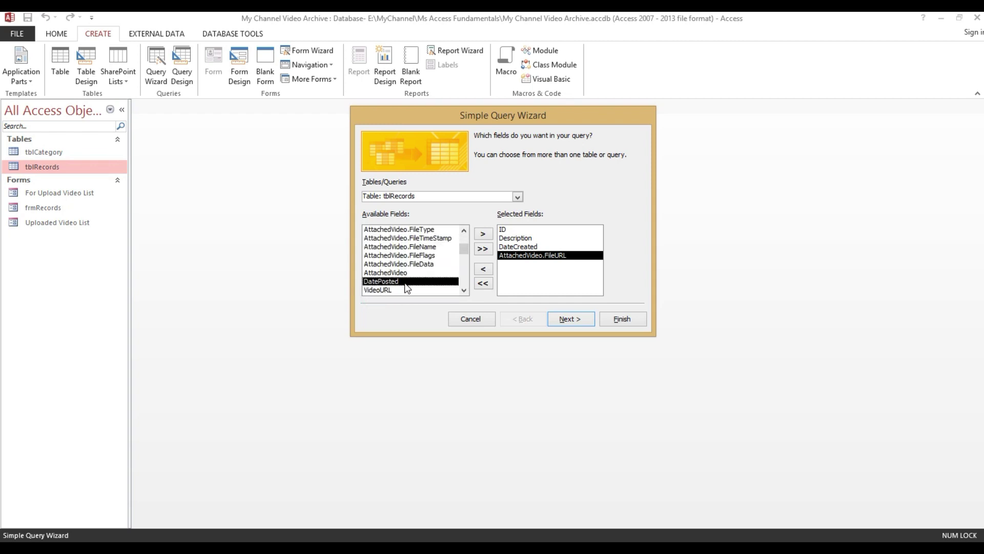
{"action": "left_click", "coordinate": [397, 282]}
{"action": "double_click", "coordinate": [397, 282]}
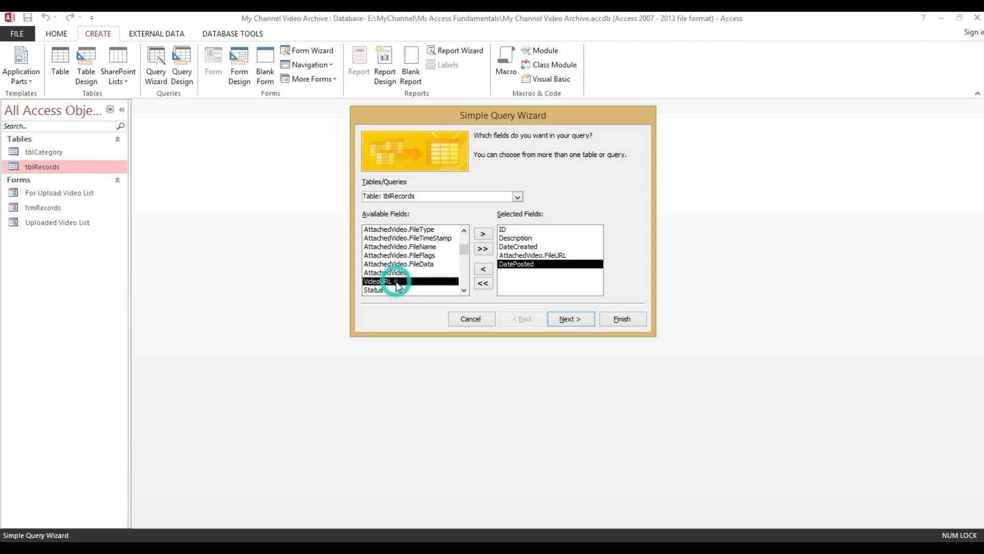
{"action": "left_click", "coordinate": [533, 254]}
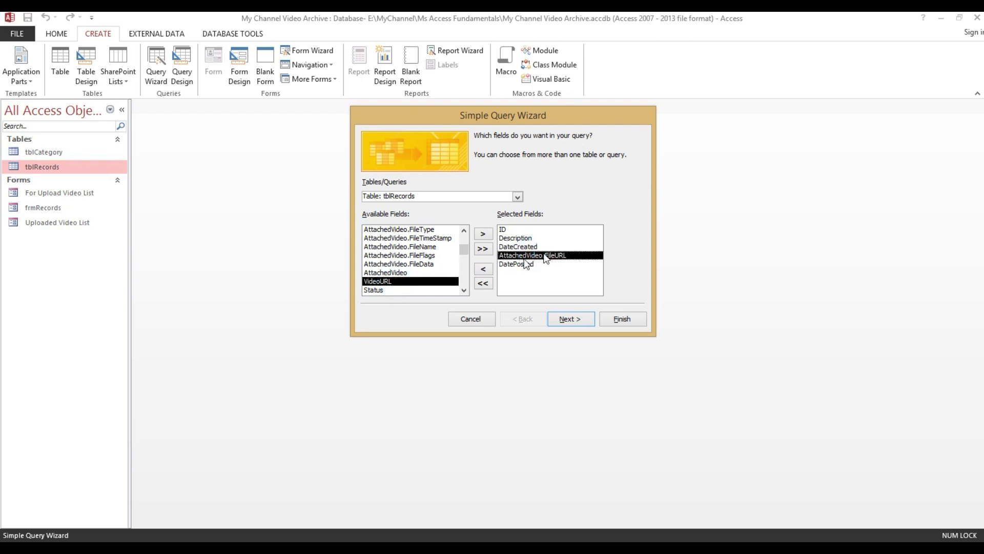
{"action": "left_click", "coordinate": [483, 270]}
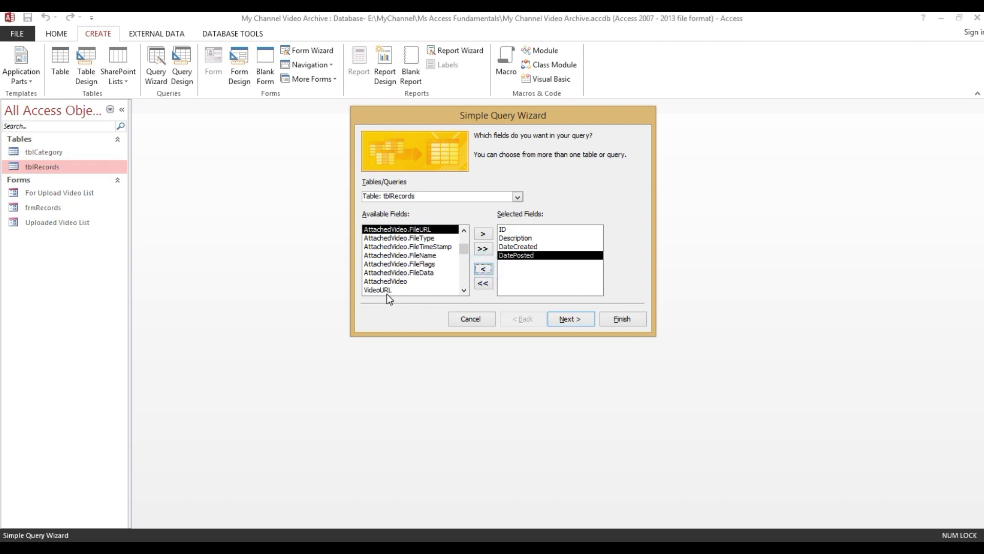
Add the VideoURL and Status fields to the end of the query's selected fields
{"action": "left_click", "coordinate": [387, 292]}
{"action": "scroll", "coordinate": [425, 292], "scroll_direction": "down", "scroll_amount": 3}
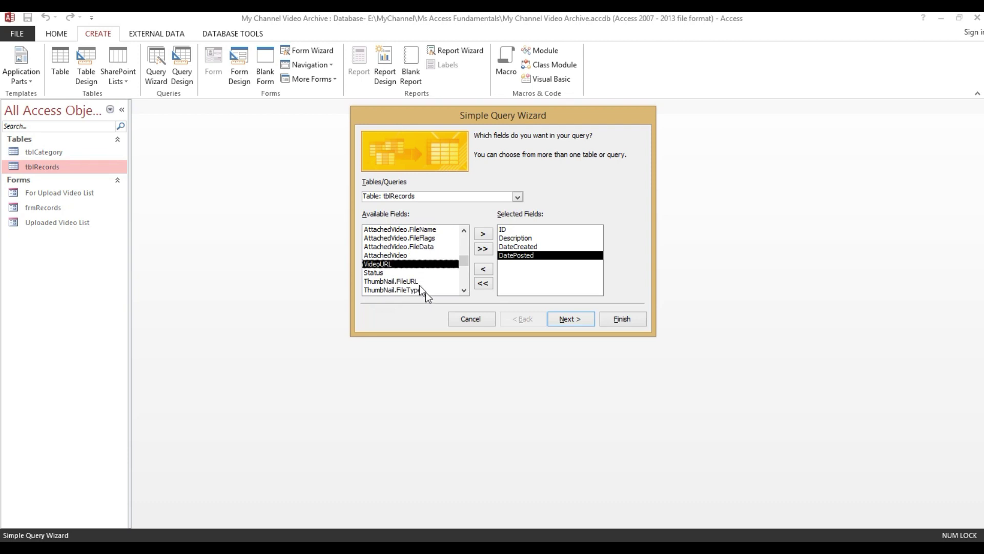
{"action": "left_click", "coordinate": [482, 235]}
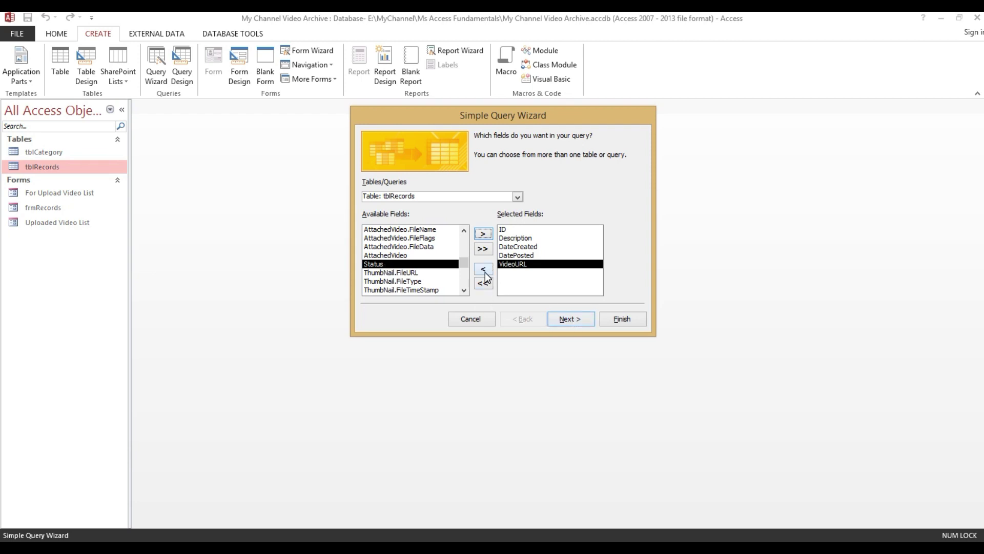
{"action": "left_click", "coordinate": [484, 234]}
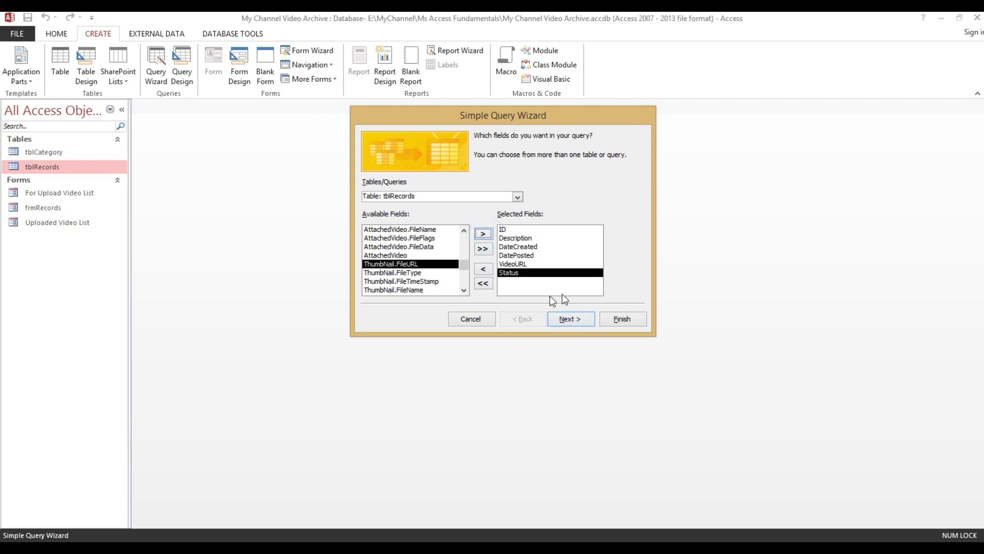
{"action": "left_click", "coordinate": [483, 268]}
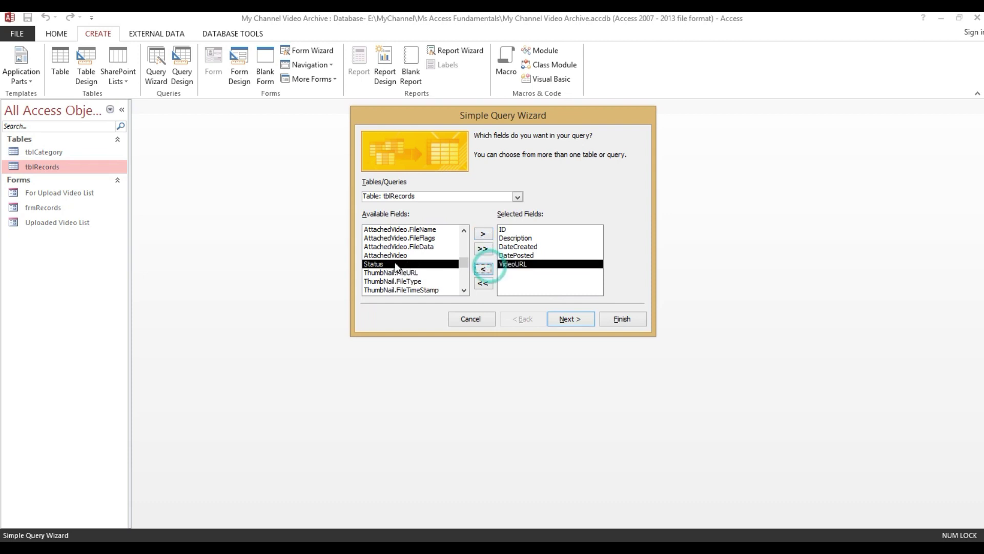
{"action": "double_click", "coordinate": [392, 263]}
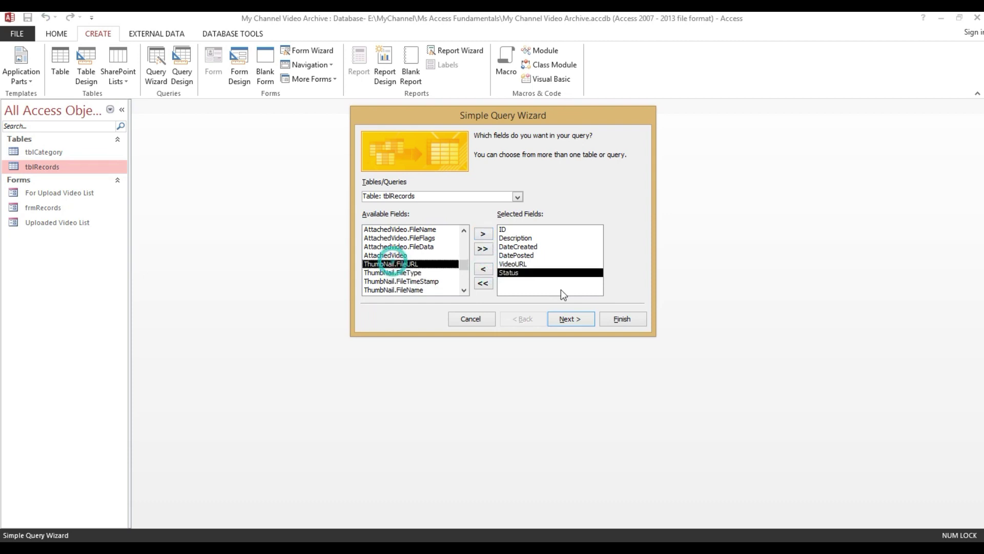
Title the query "Video List by Uploaded Q" and finish the wizard with the query opened to view information
{"action": "left_click", "coordinate": [570, 318]}
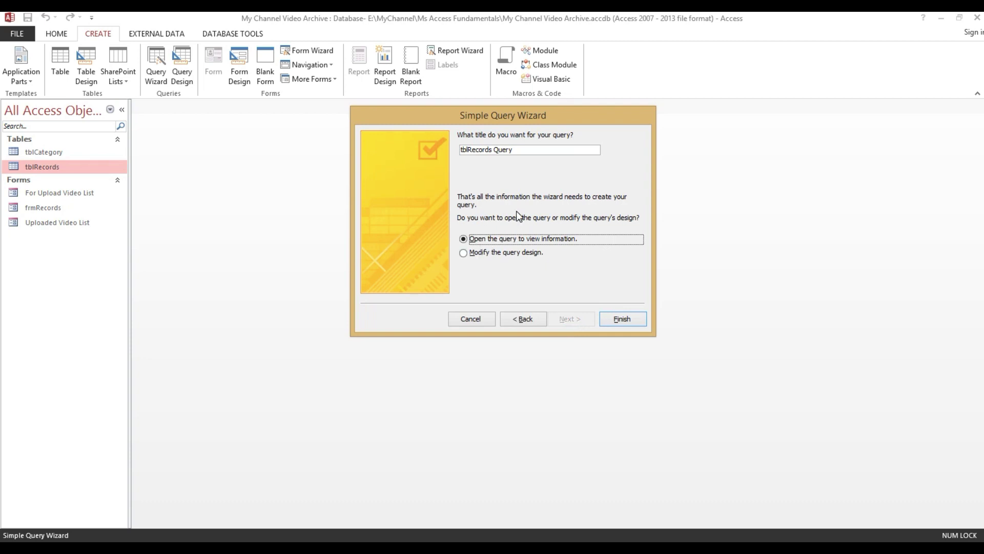
{"action": "left_click", "coordinate": [473, 254]}
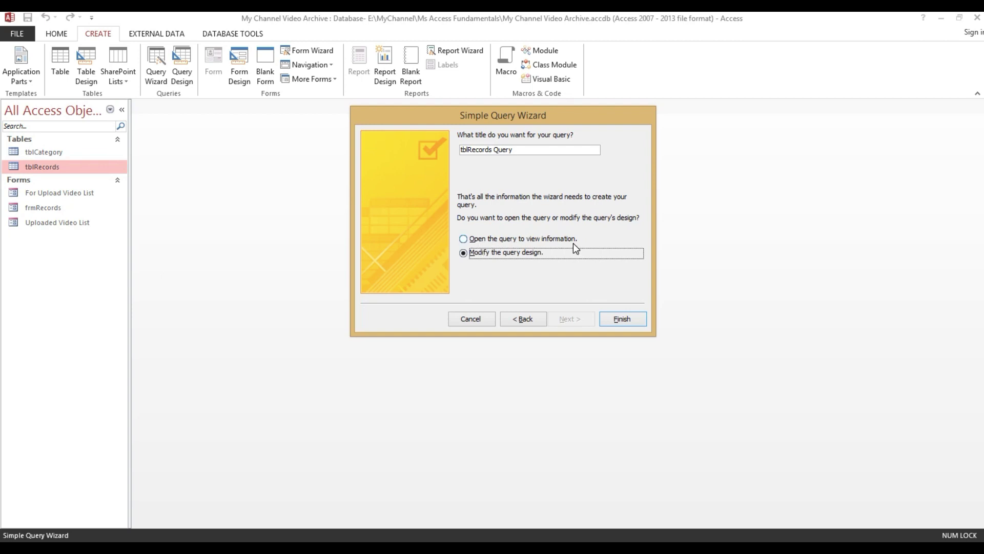
{"action": "left_click", "coordinate": [464, 239]}
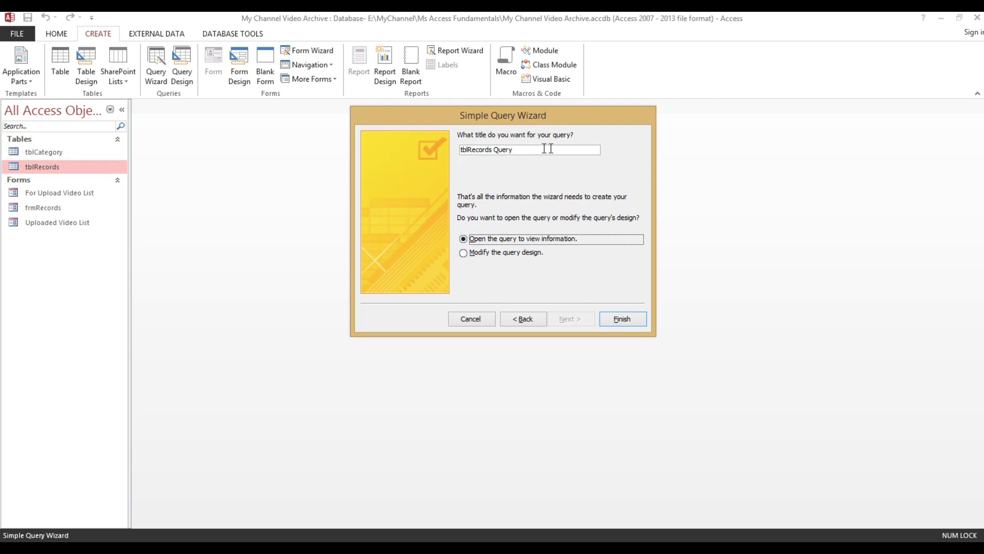
{"action": "double_click", "coordinate": [583, 150]}
{"action": "left_click", "coordinate": [536, 153]}
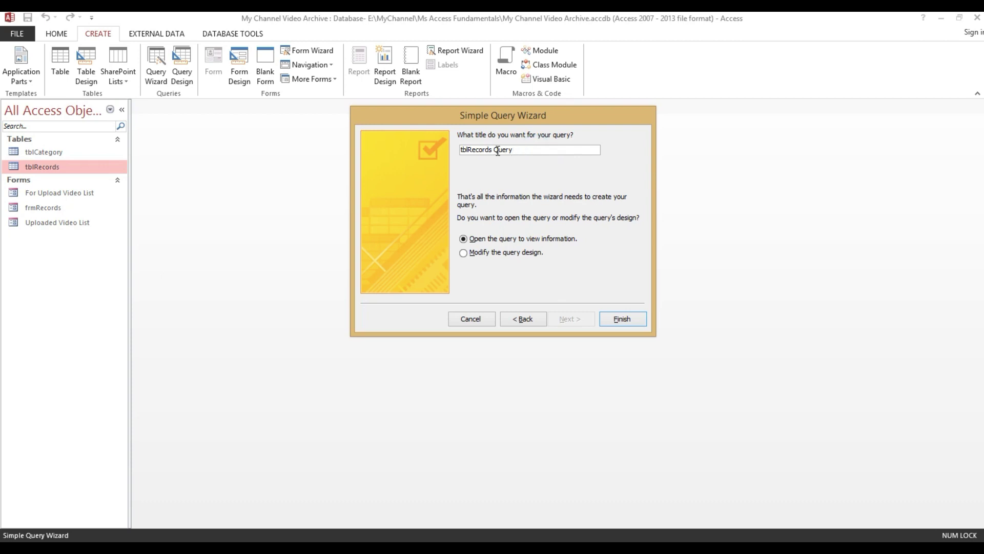
{"action": "left_click", "coordinate": [544, 150]}
{"action": "left_click_drag", "start_coordinate": [546, 151], "coordinate": [425, 154]}
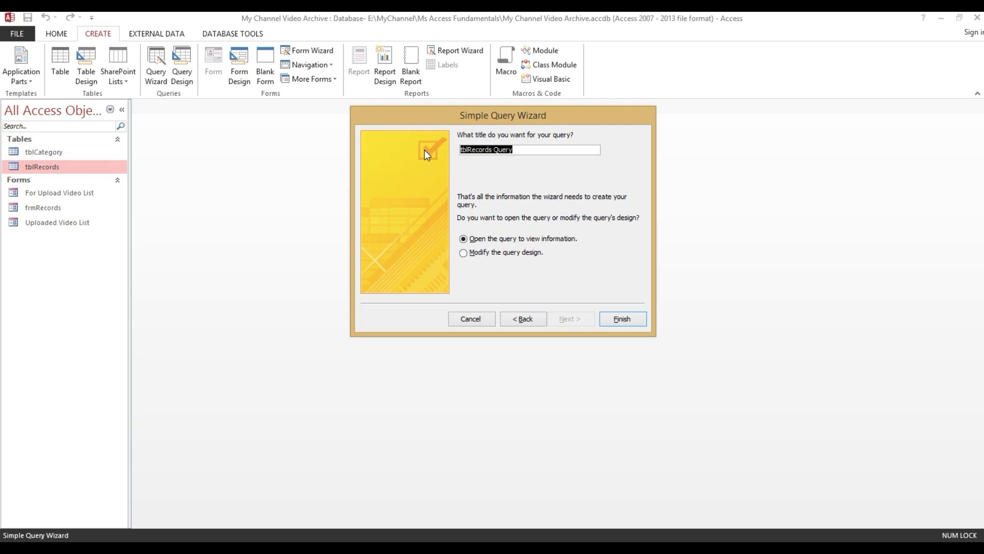
{"action": "type", "text": "Vid"}
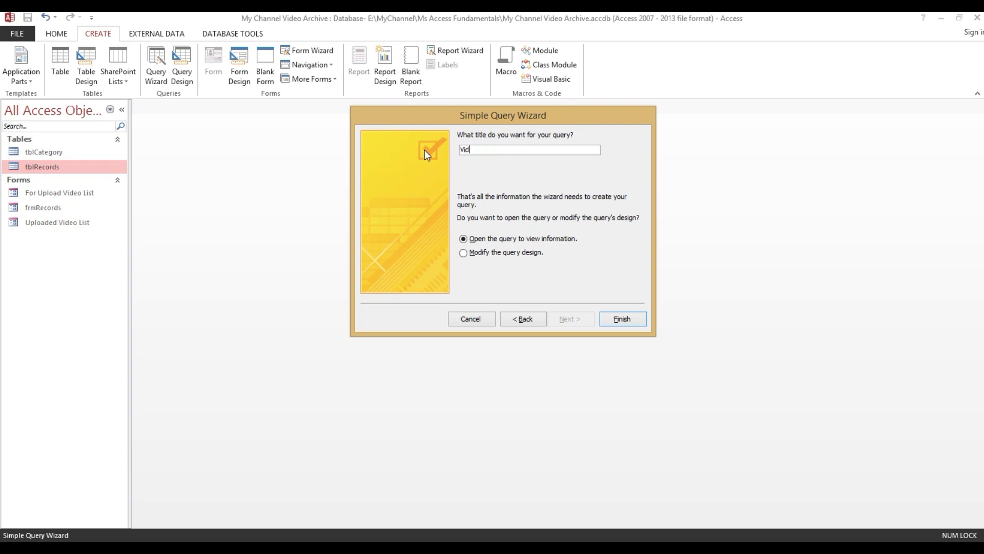
{"action": "type", "text": "eo List by Uploaded Q"}
{"action": "left_click", "coordinate": [631, 321]}
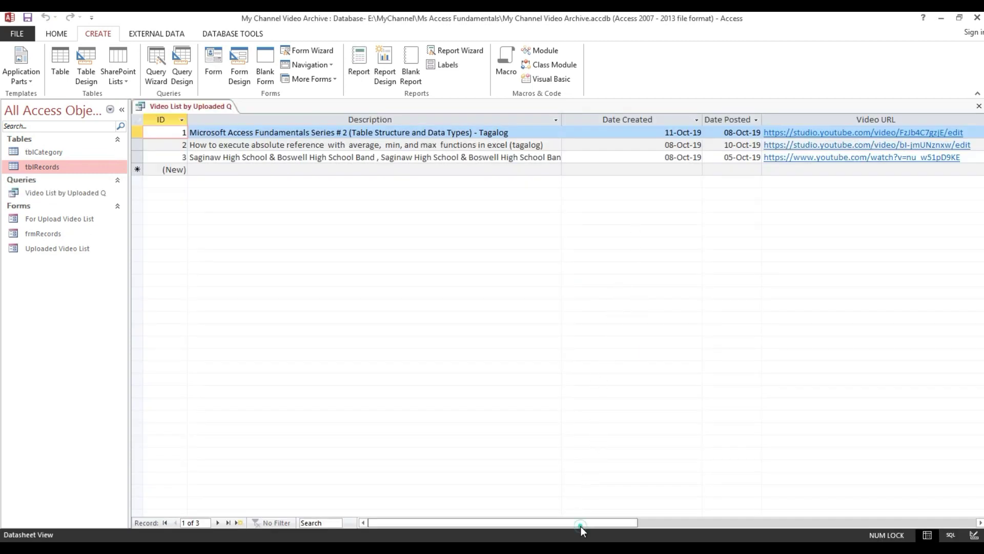
Narrow the Date Created column so that all query fields through Status fit in view, and close the query
{"action": "left_click_drag", "start_coordinate": [580, 525], "coordinate": [726, 523]}
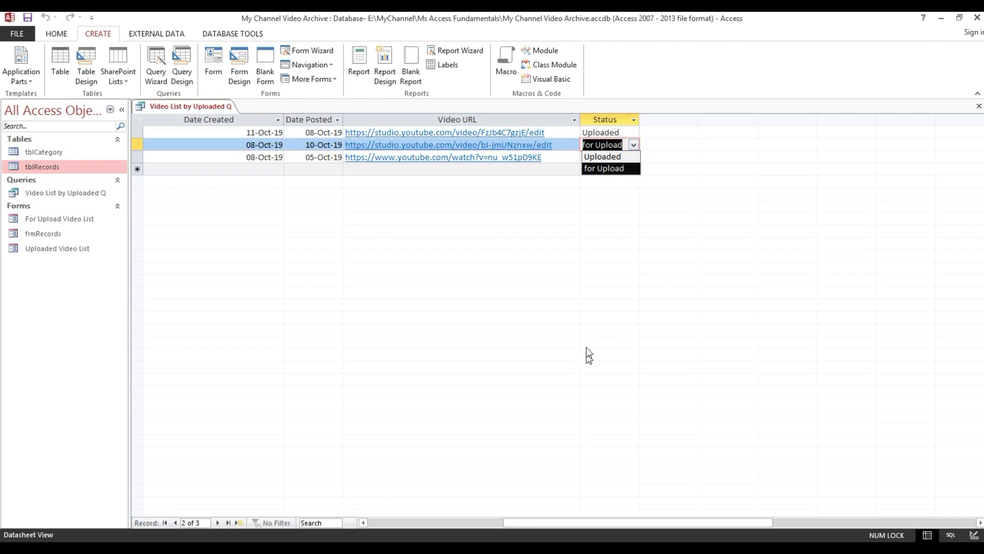
{"action": "left_click", "coordinate": [556, 249]}
{"action": "left_click_drag", "start_coordinate": [638, 525], "coordinate": [434, 528]}
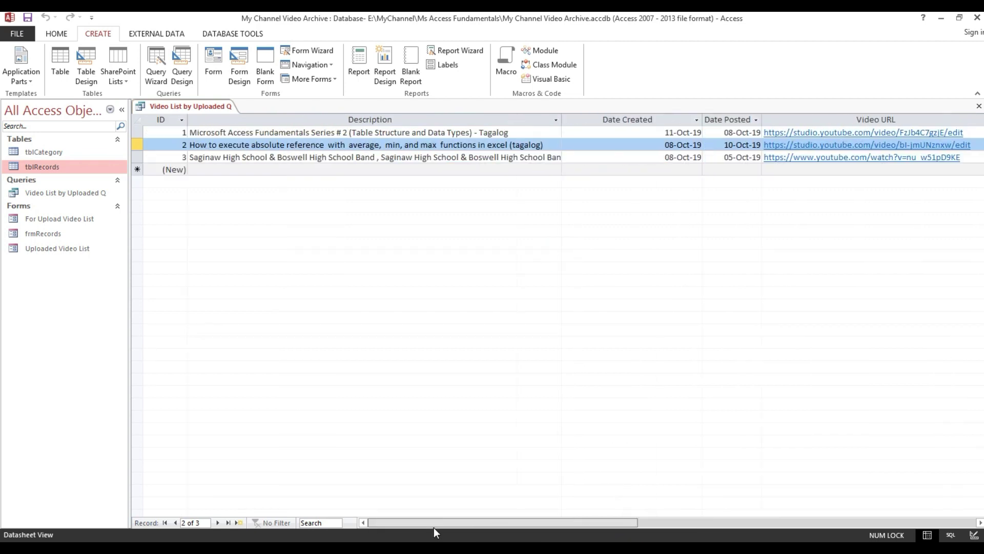
{"action": "left_click_drag", "start_coordinate": [532, 518], "coordinate": [475, 505]}
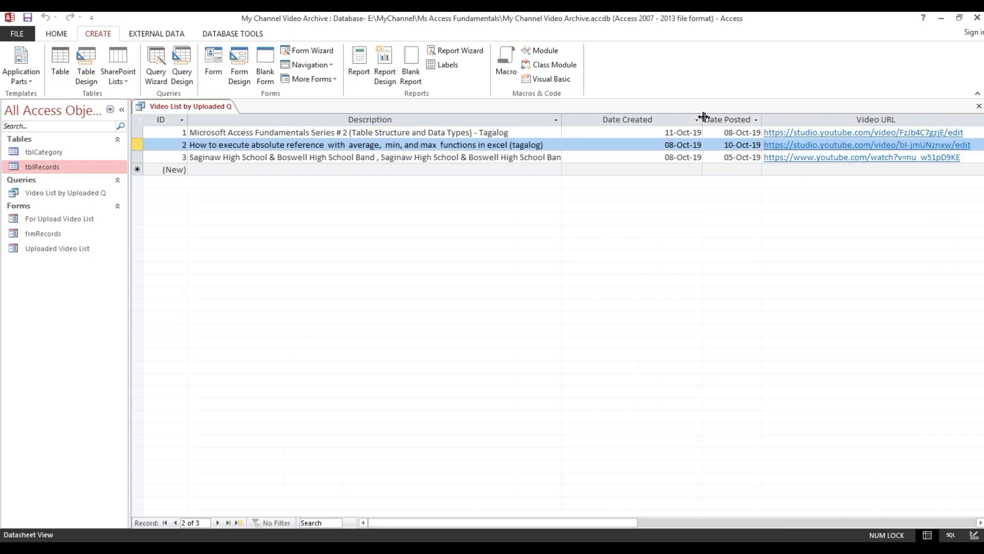
{"action": "left_click_drag", "start_coordinate": [702, 117], "coordinate": [623, 119]}
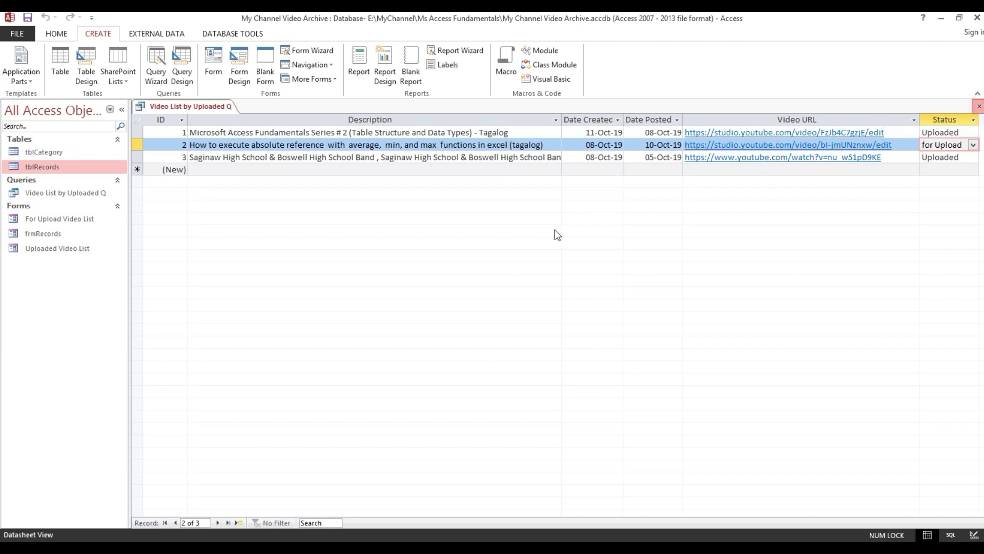
{"action": "left_click", "coordinate": [977, 106]}
{"action": "left_click", "coordinate": [444, 318]}
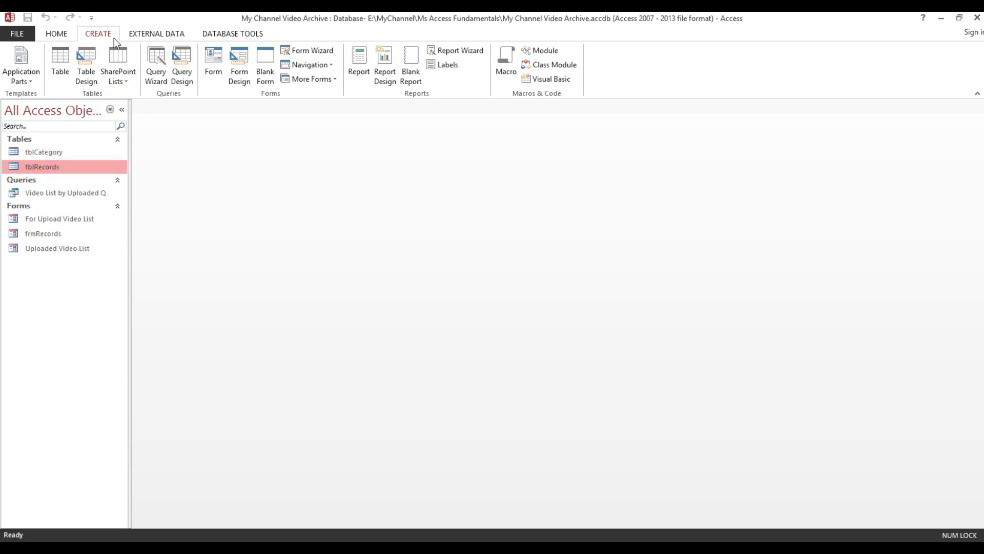
Start a Simple Query Wizard query on tblRecords with the ID, Title, Description, Category and DateCreated fields
{"action": "left_click", "coordinate": [158, 68]}
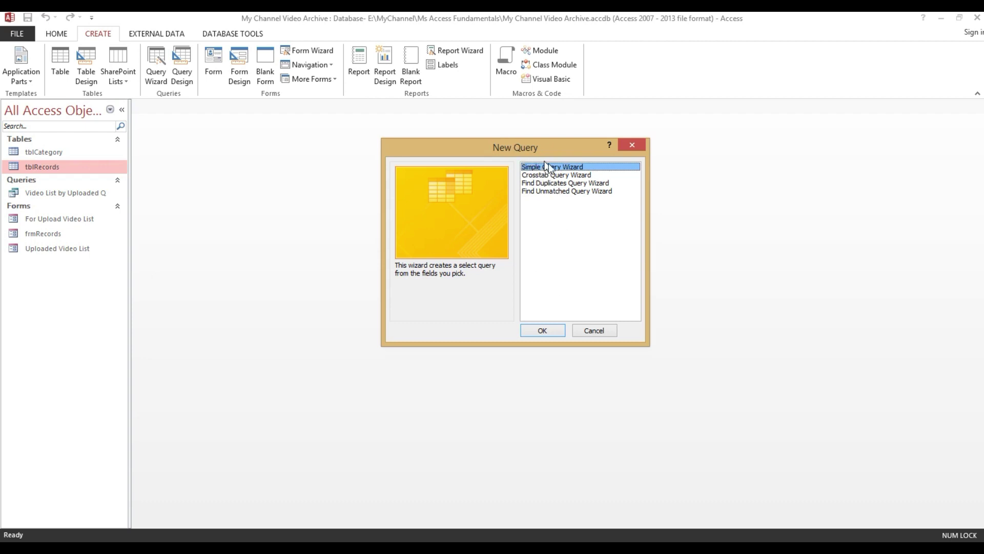
{"action": "left_click", "coordinate": [536, 329]}
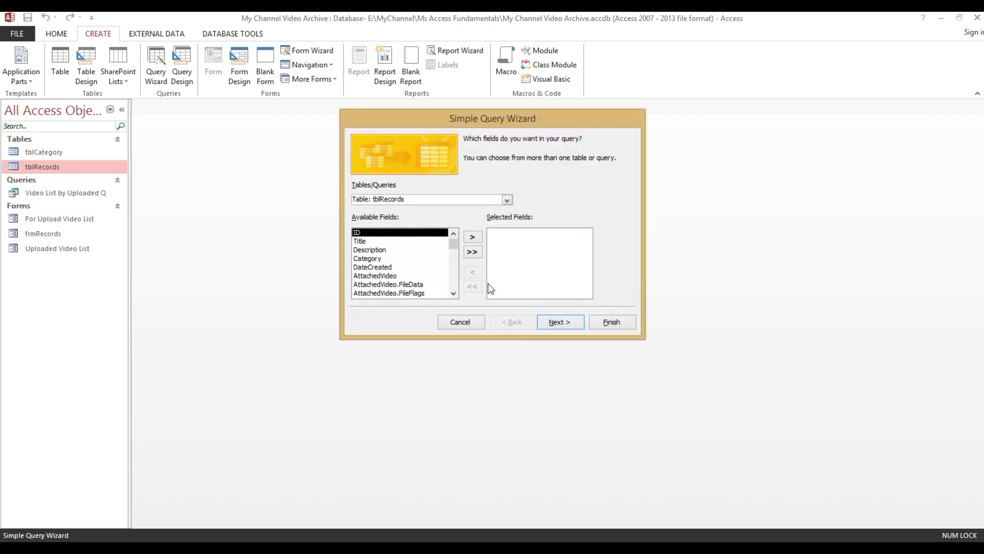
{"action": "double_click", "coordinate": [370, 233]}
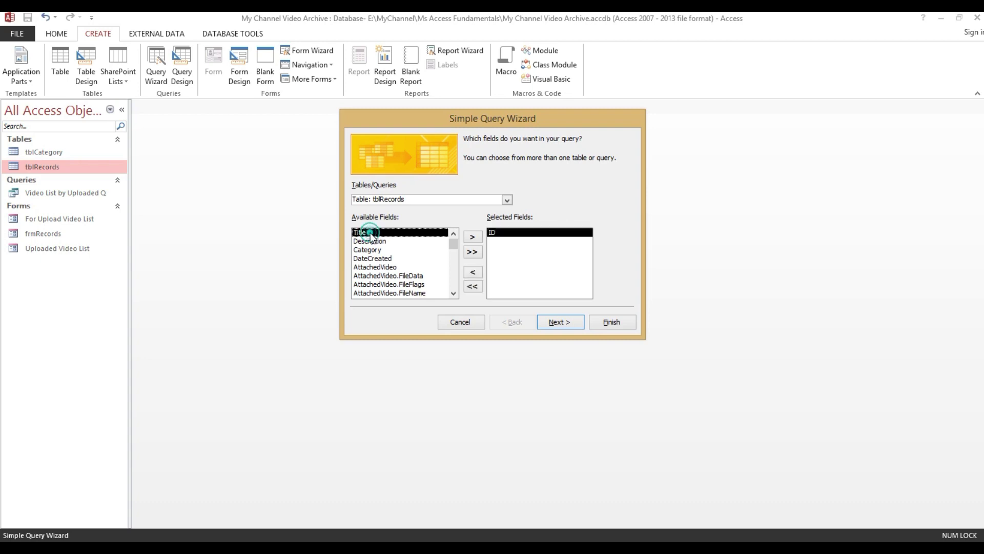
{"action": "double_click", "coordinate": [369, 234]}
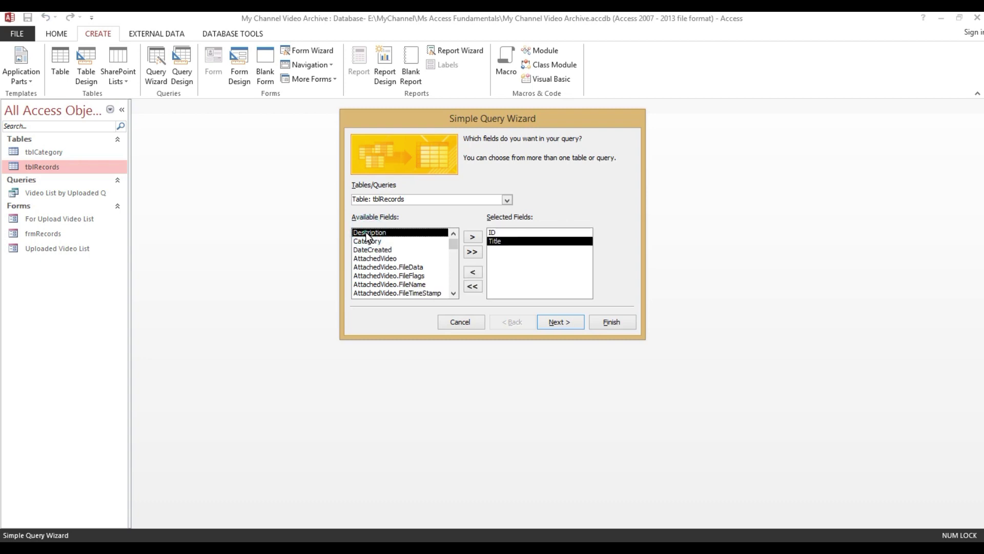
{"action": "double_click", "coordinate": [367, 234]}
{"action": "double_click", "coordinate": [366, 233]}
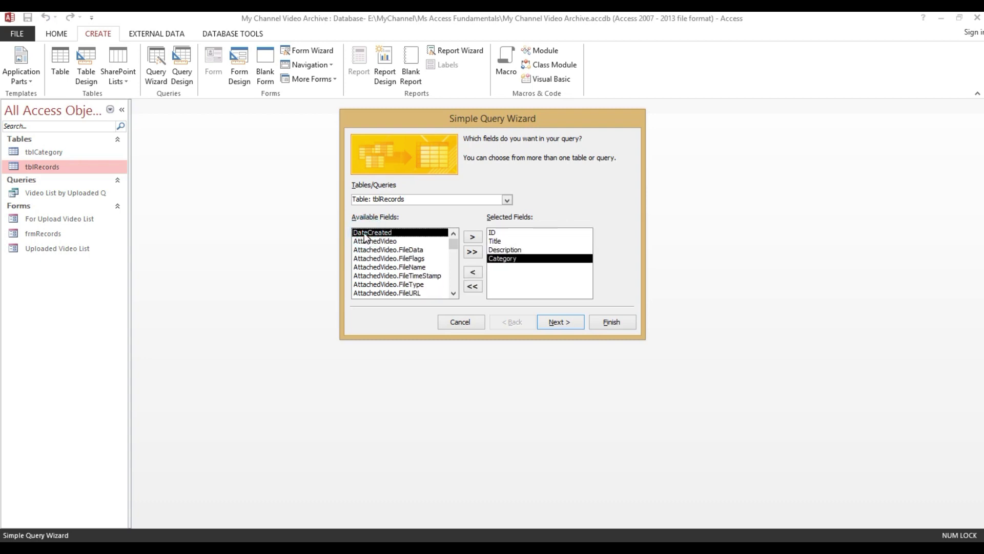
{"action": "double_click", "coordinate": [366, 233]}
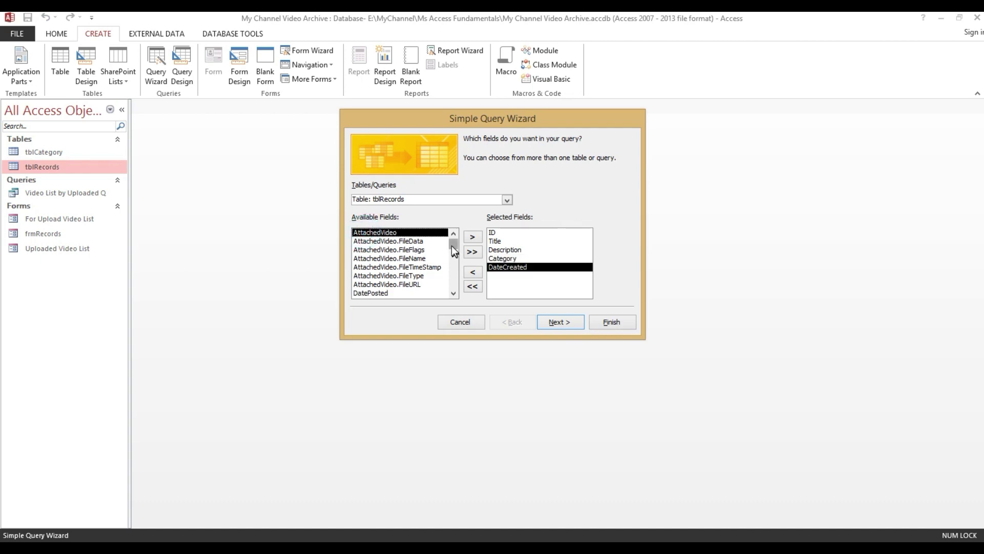
Add the DatePosted, VideoURL and Status fields to the end of the query's selected fields
{"action": "left_click", "coordinate": [451, 245]}
{"action": "double_click", "coordinate": [371, 293]}
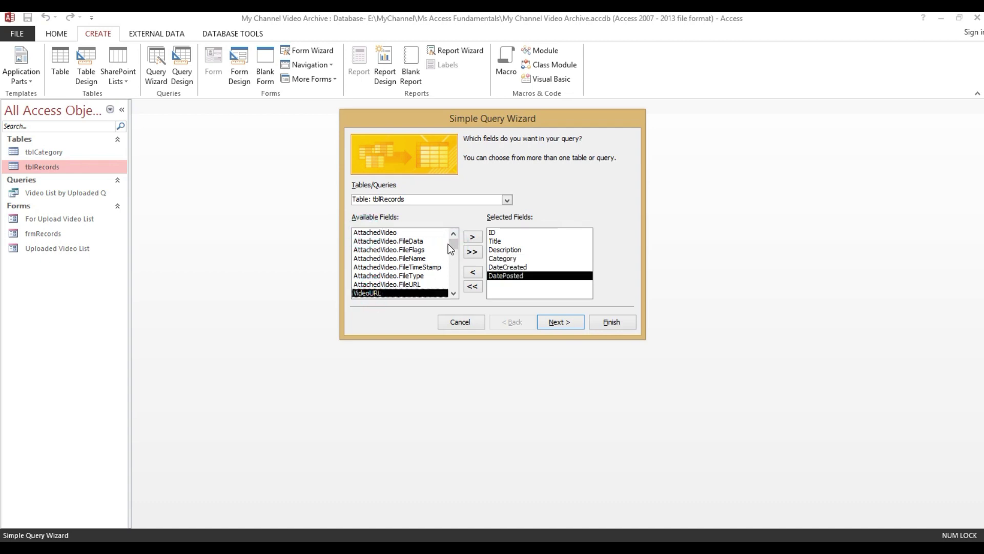
{"action": "left_click_drag", "start_coordinate": [455, 244], "coordinate": [456, 247]}
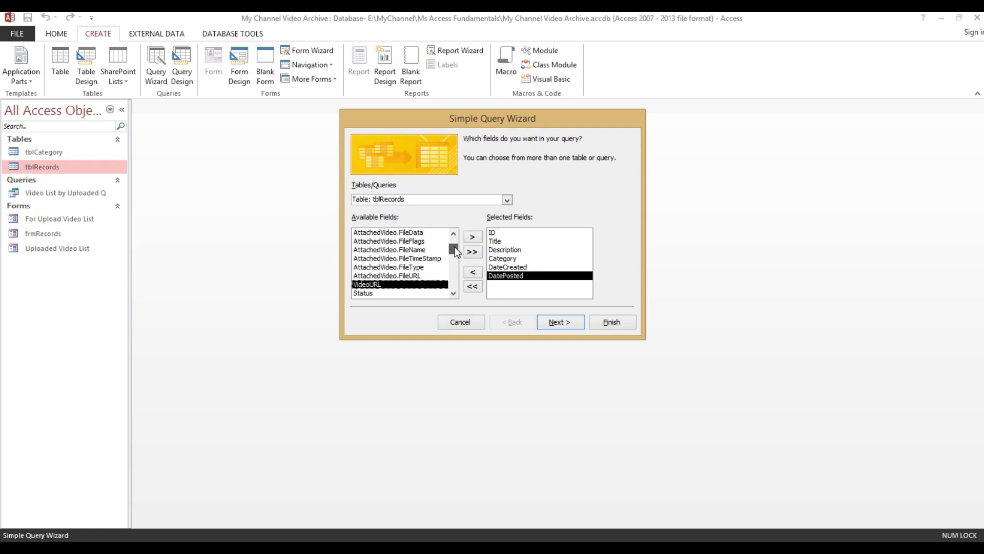
{"action": "left_click_drag", "start_coordinate": [454, 247], "coordinate": [454, 250]}
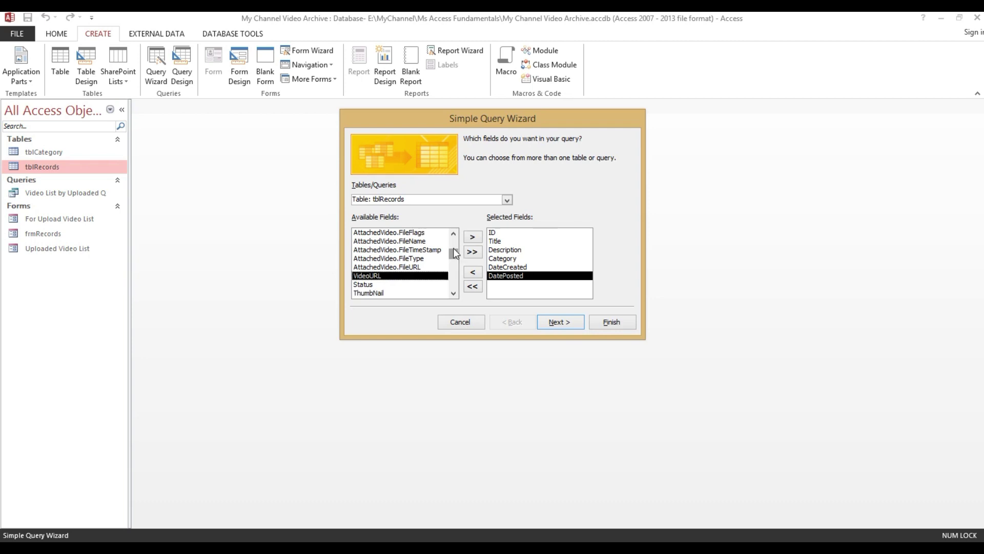
{"action": "double_click", "coordinate": [379, 277]}
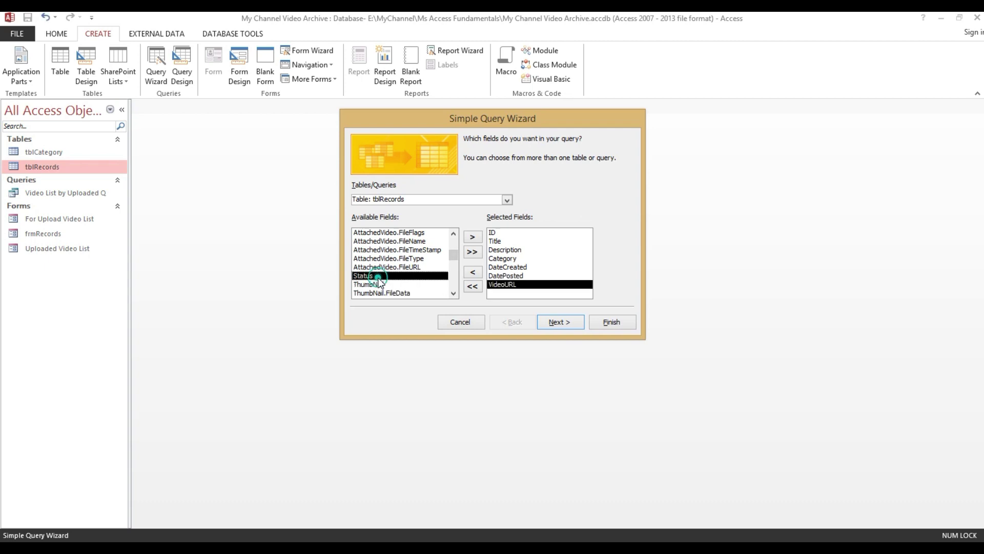
{"action": "double_click", "coordinate": [365, 276]}
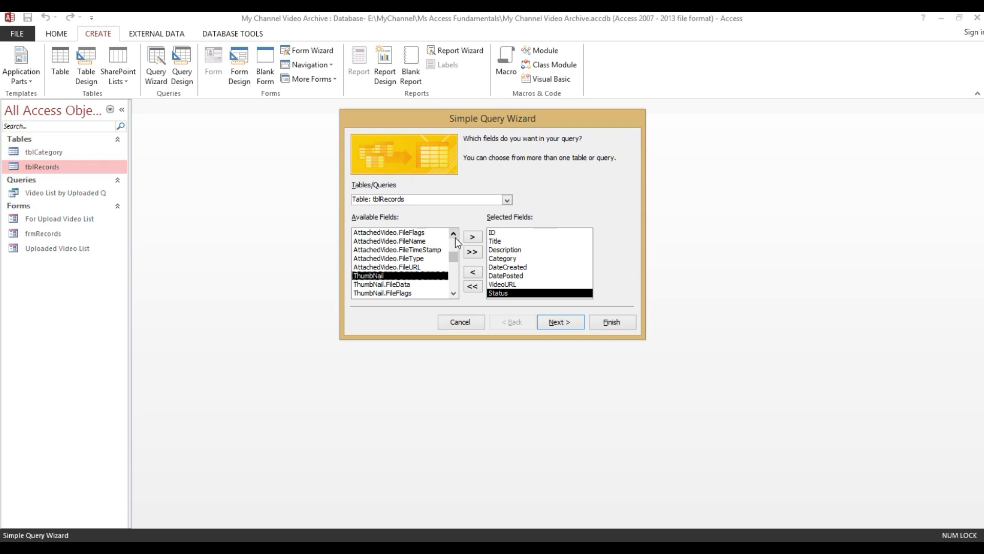
Keep the query as a detail query, title it "Video List for upload", and finish the wizard with the query opened to view information
{"action": "left_click", "coordinate": [567, 324]}
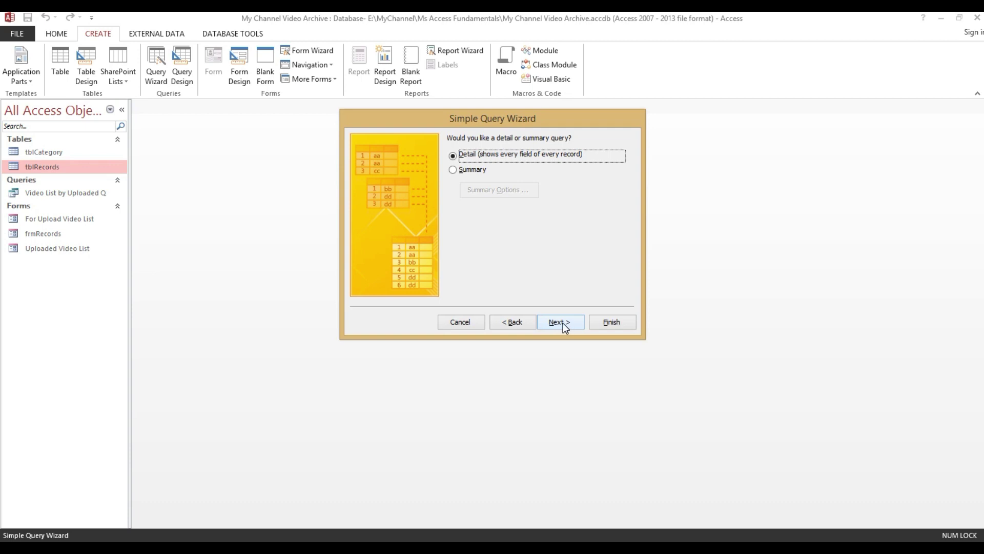
{"action": "left_click", "coordinate": [565, 327]}
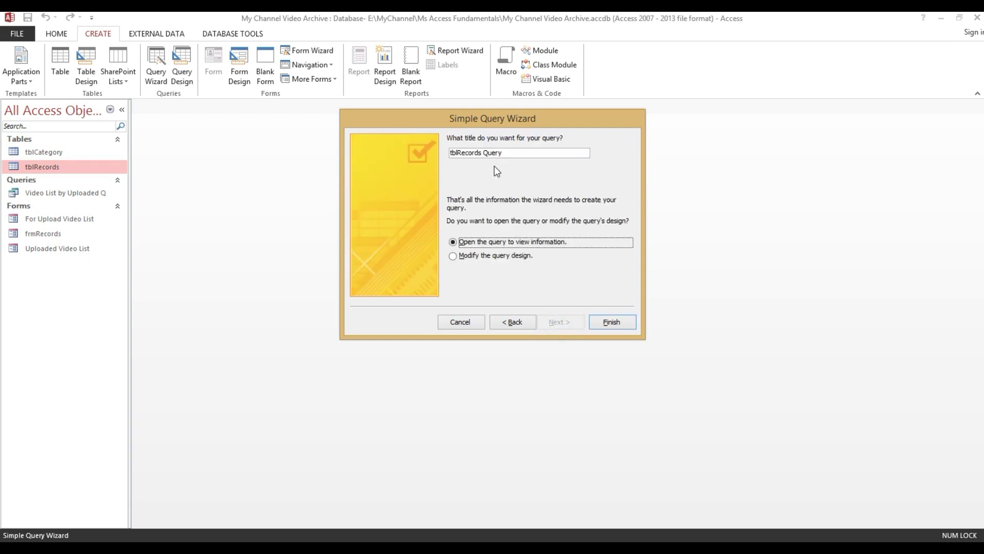
{"action": "left_click", "coordinate": [530, 151]}
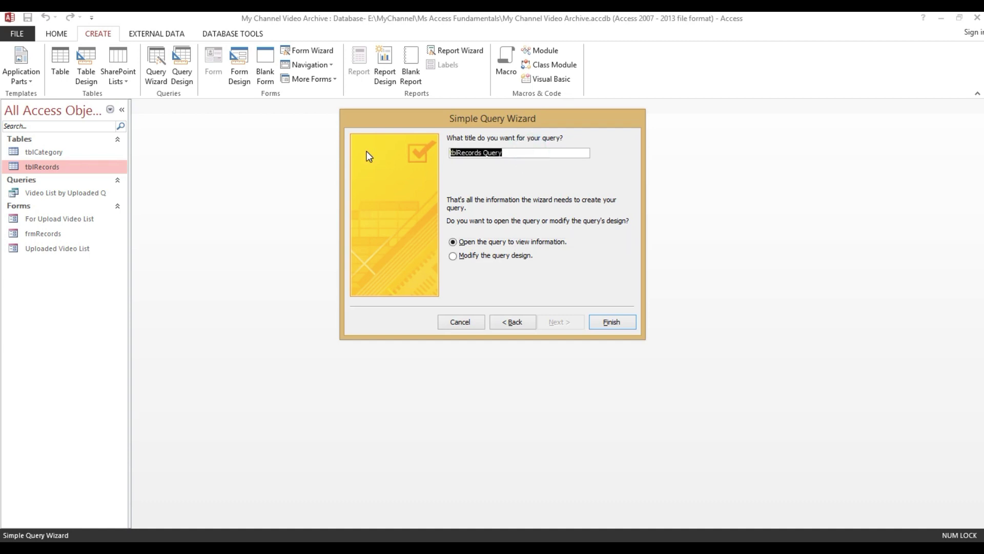
{"action": "type", "text": "Video"}
{"action": "type", "text": " List by"}
{"action": "key", "text": "BackSpace"}
{"action": "key", "text": "BackSpace"}
{"action": "type", "text": "for App"}
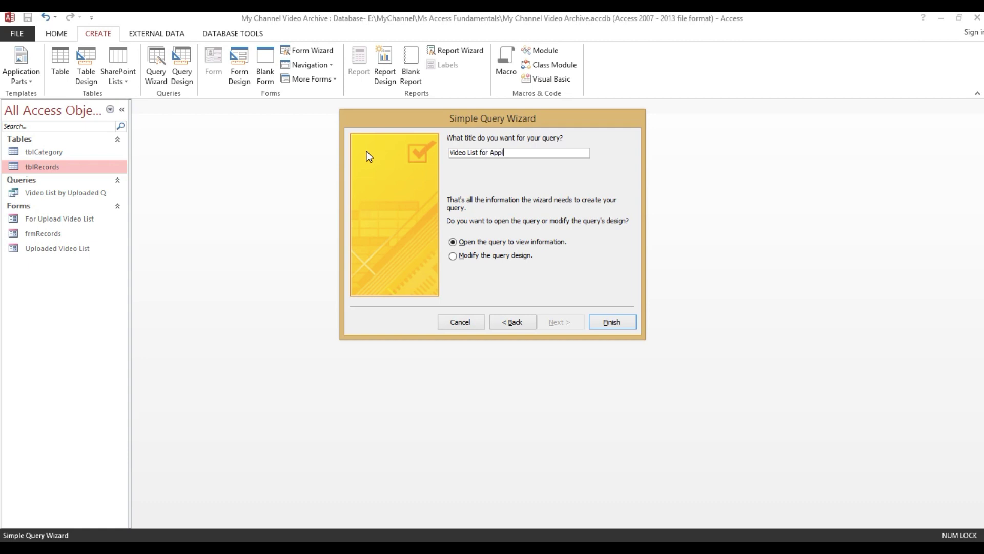
{"action": "type", "text": "l"}
{"action": "key", "text": "BackSpace"}
{"action": "key", "text": "BackSpace"}
{"action": "key", "text": "BackSpace"}
{"action": "key", "text": "BackSpace"}
{"action": "type", "text": "upload"}
{"action": "left_click", "coordinate": [610, 322]}
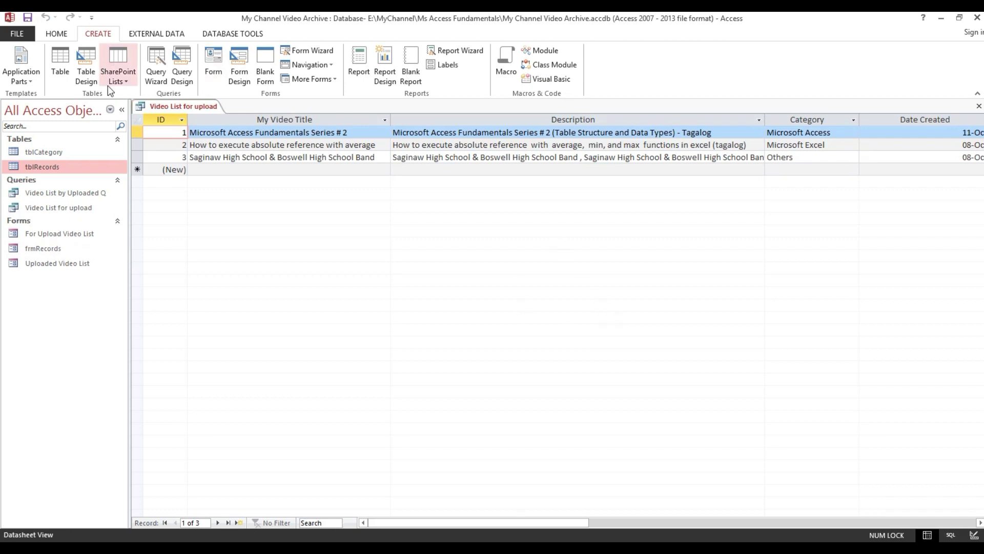
Narrow the Date Created column in the Video List for upload datasheet and bring the Status column into view
{"action": "double_click", "coordinate": [187, 120]}
{"action": "left_click_drag", "start_coordinate": [436, 521], "coordinate": [533, 521]}
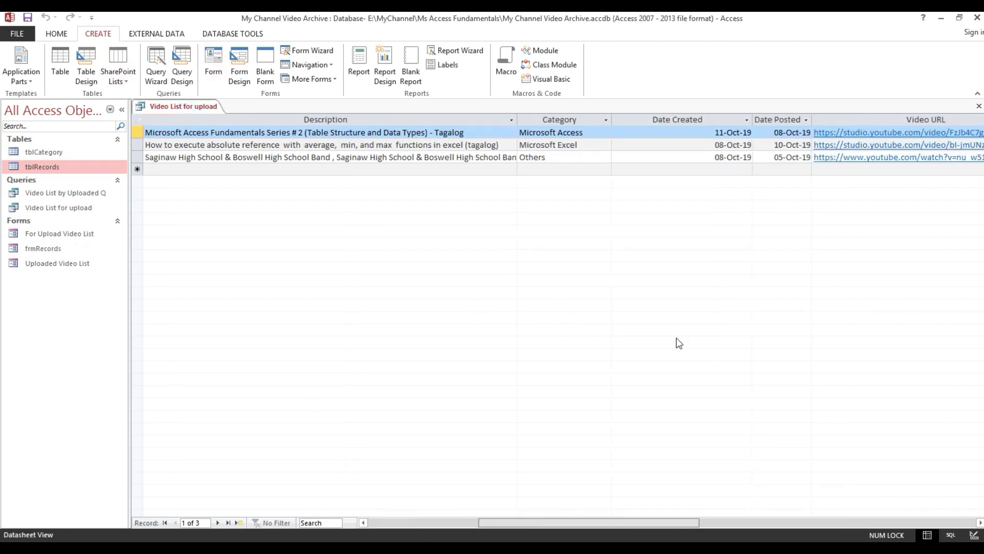
{"action": "left_click_drag", "start_coordinate": [752, 121], "coordinate": [690, 121]}
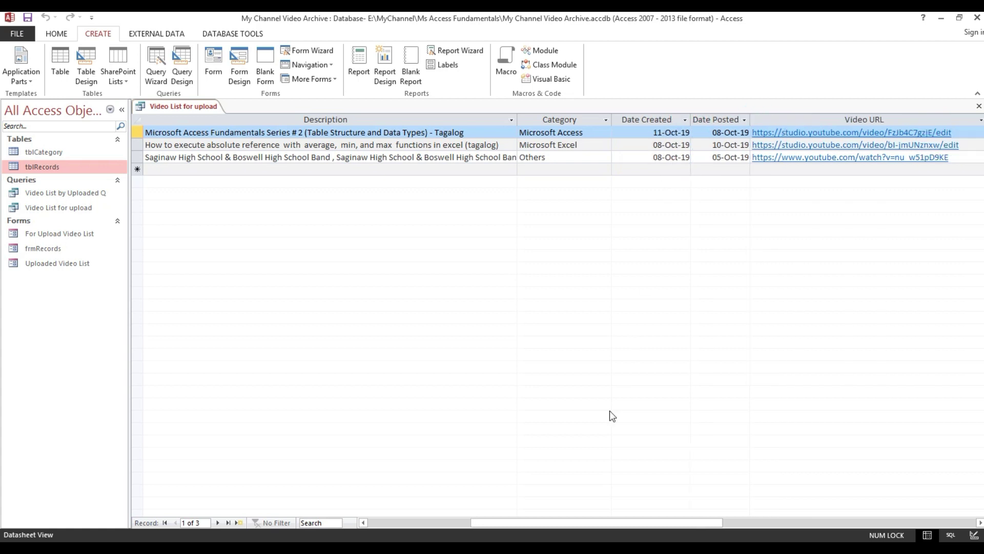
{"action": "mouse_move", "coordinate": [587, 519]}
{"action": "left_mouse_down"}
{"action": "mouse_move", "coordinate": [660, 523]}
{"action": "mouse_move", "coordinate": [536, 516]}
{"action": "mouse_move", "coordinate": [639, 524]}
{"action": "left_mouse_up"}
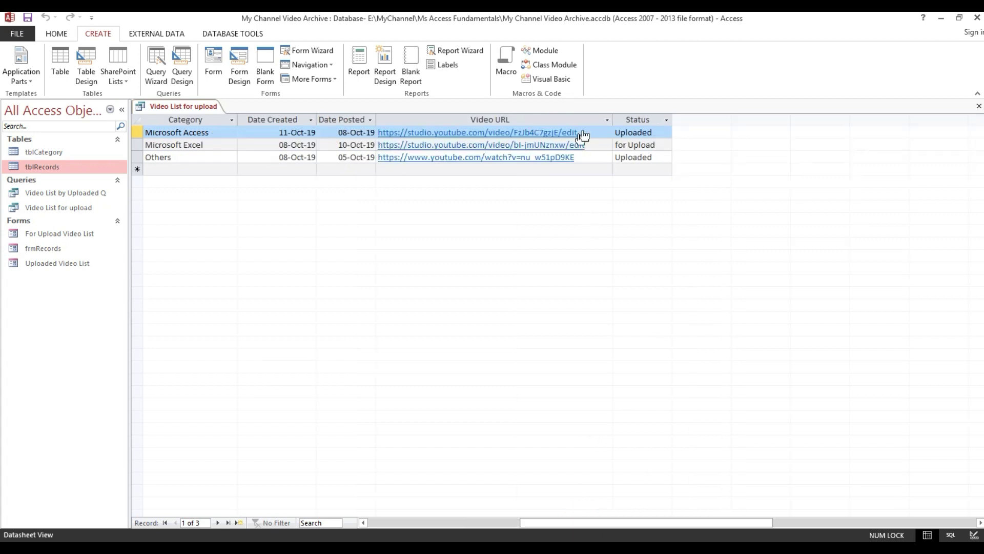
Check the Status choices of the first record and close the query, saving its layout changes
{"action": "left_click", "coordinate": [666, 132]}
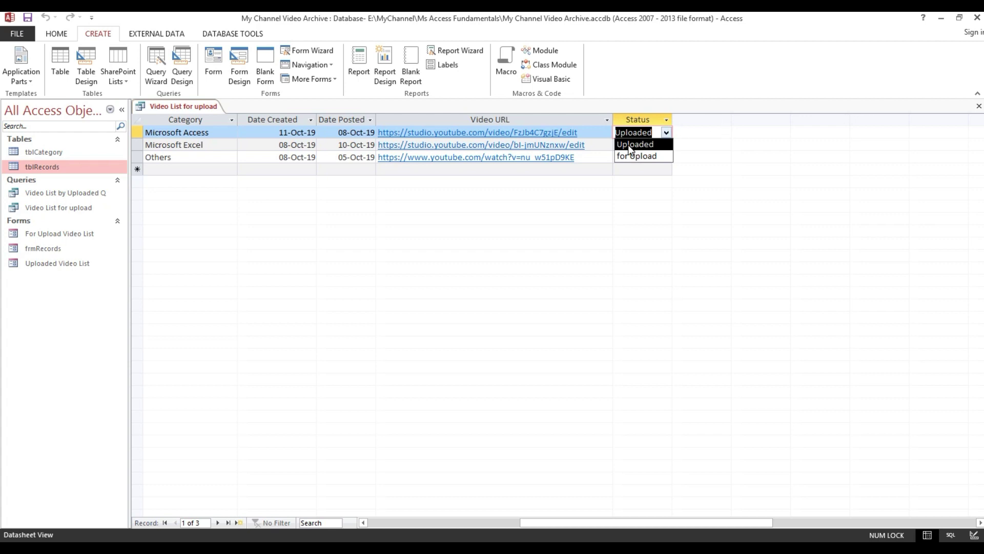
{"action": "left_click", "coordinate": [979, 106]}
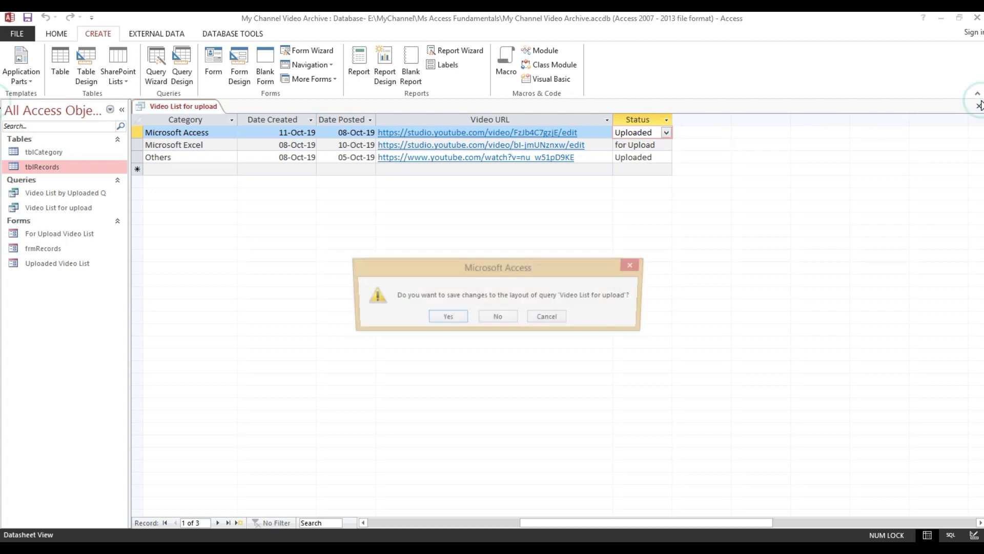
{"action": "left_click", "coordinate": [441, 319]}
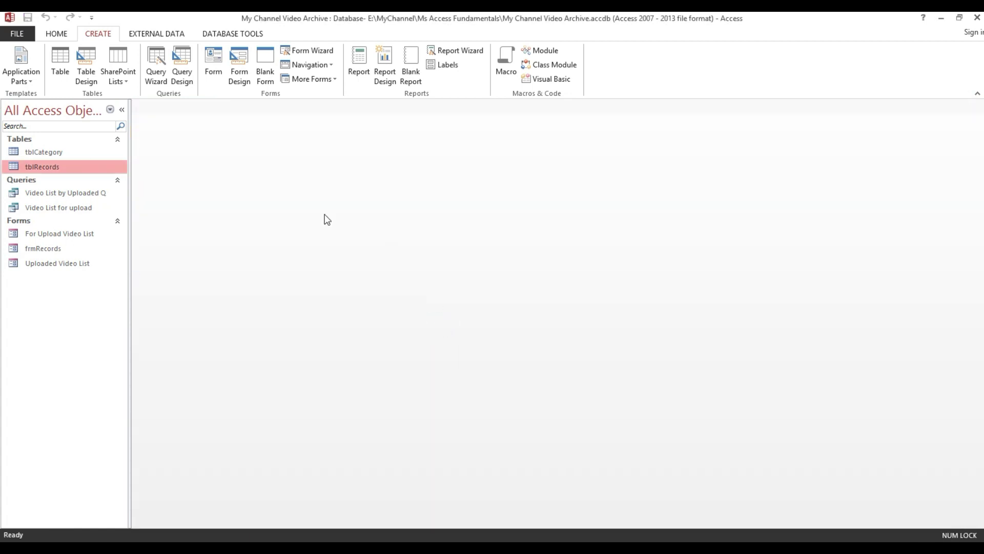
Open the Video List by Uploaded Q query and examine the Status choices of the second record
{"action": "left_click", "coordinate": [86, 195]}
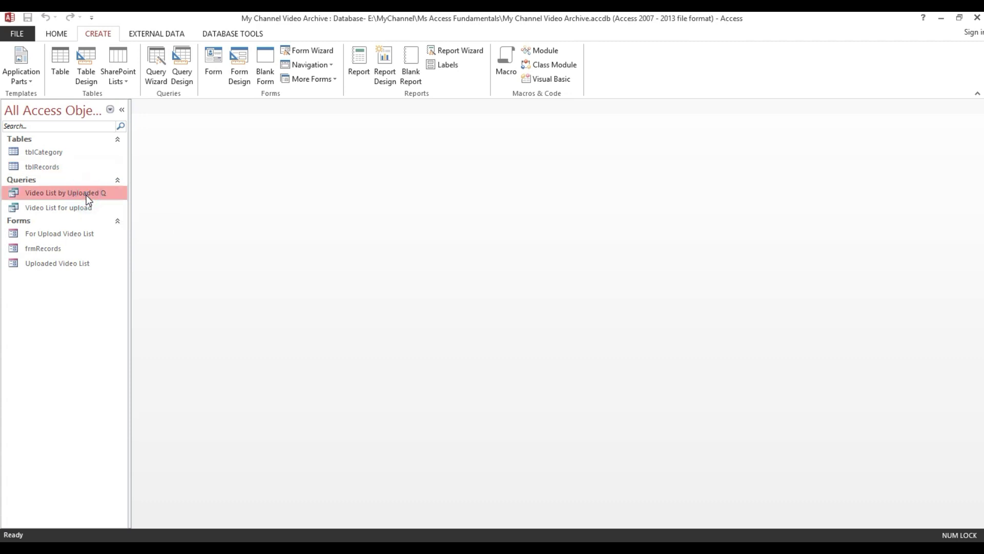
{"action": "double_click", "coordinate": [86, 195]}
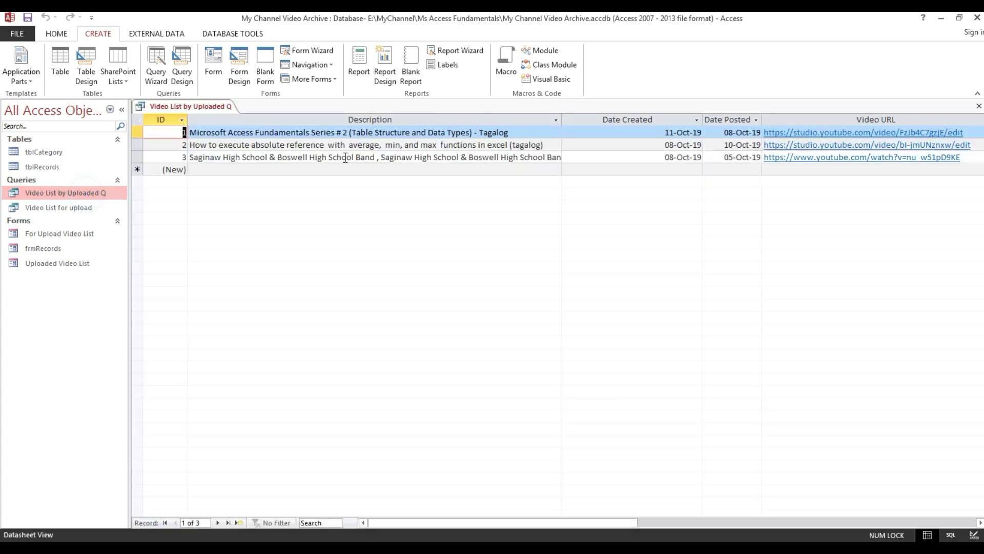
{"action": "left_click_drag", "start_coordinate": [443, 521], "coordinate": [648, 521]}
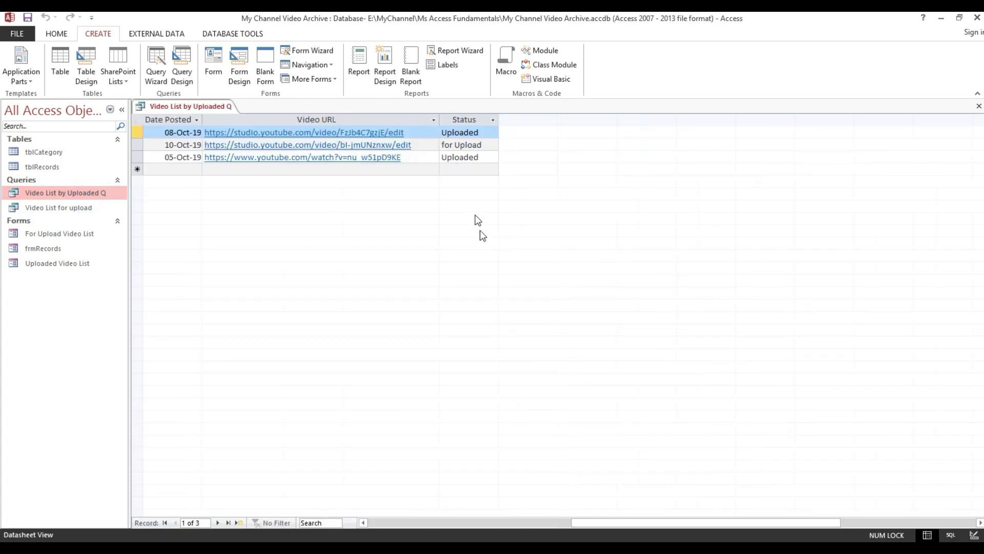
{"action": "left_click", "coordinate": [490, 146]}
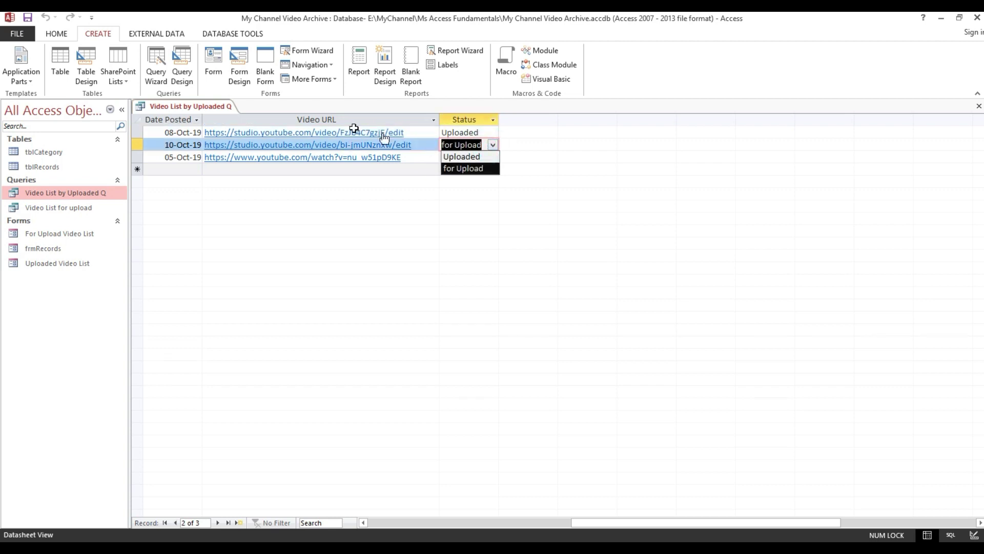
Copy the Status value "Uploaded" from the first record and close the query
{"action": "left_click", "coordinate": [491, 132]}
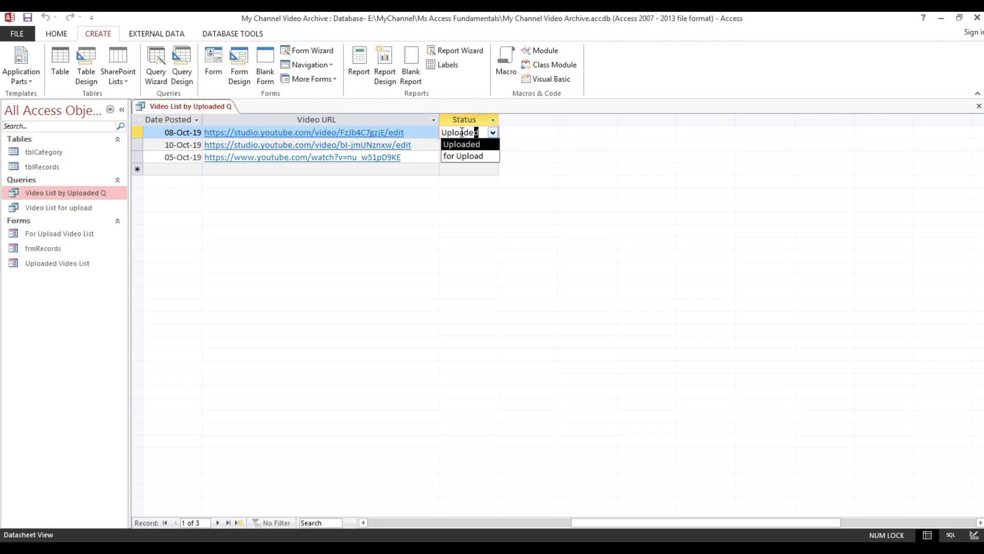
{"action": "left_click_drag", "start_coordinate": [481, 133], "coordinate": [444, 133]}
{"action": "right_click", "coordinate": [447, 132]}
{"action": "left_click", "coordinate": [482, 156]}
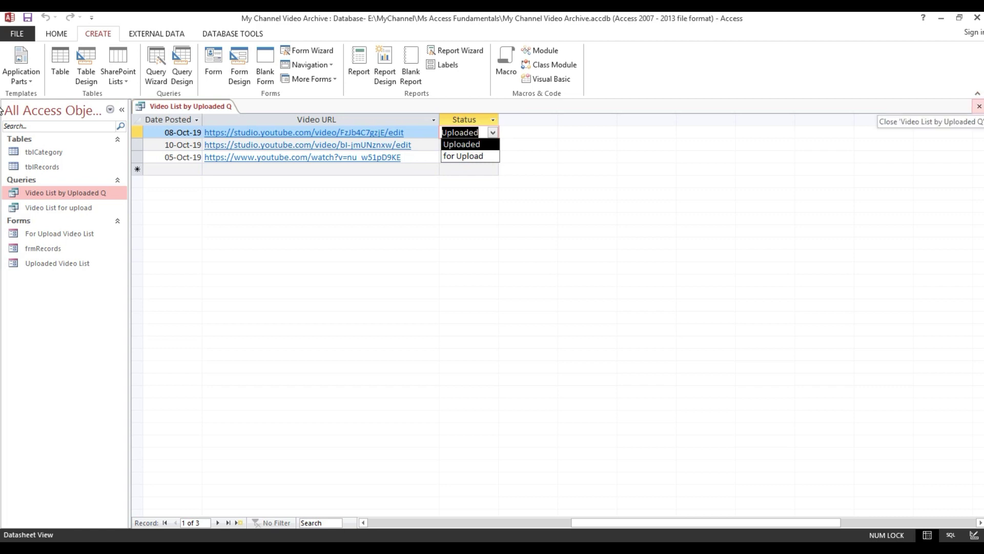
{"action": "left_click", "coordinate": [979, 106]}
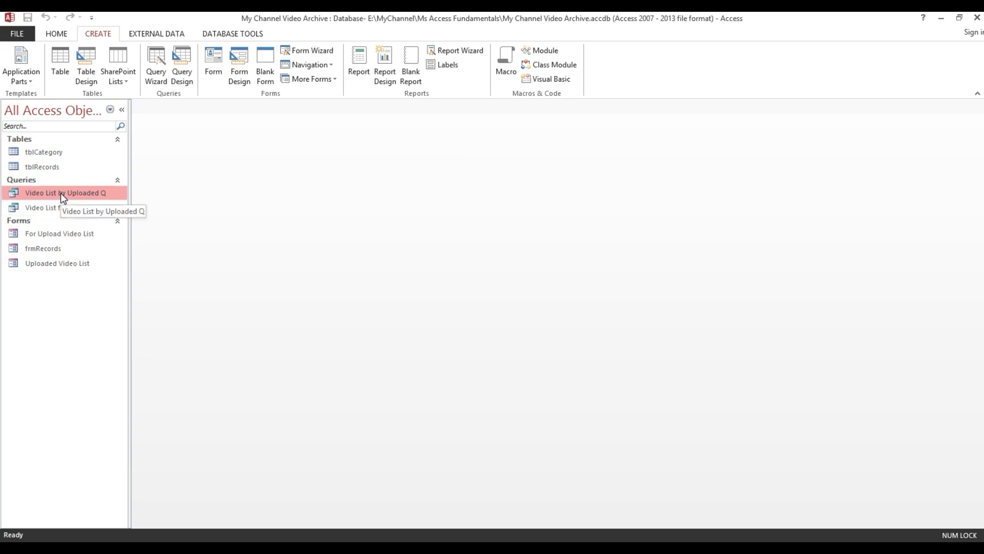
Open the Video List by Uploaded Q query in Design View and narrow the Property Sheet to widen the design area
{"action": "right_click", "coordinate": [76, 193]}
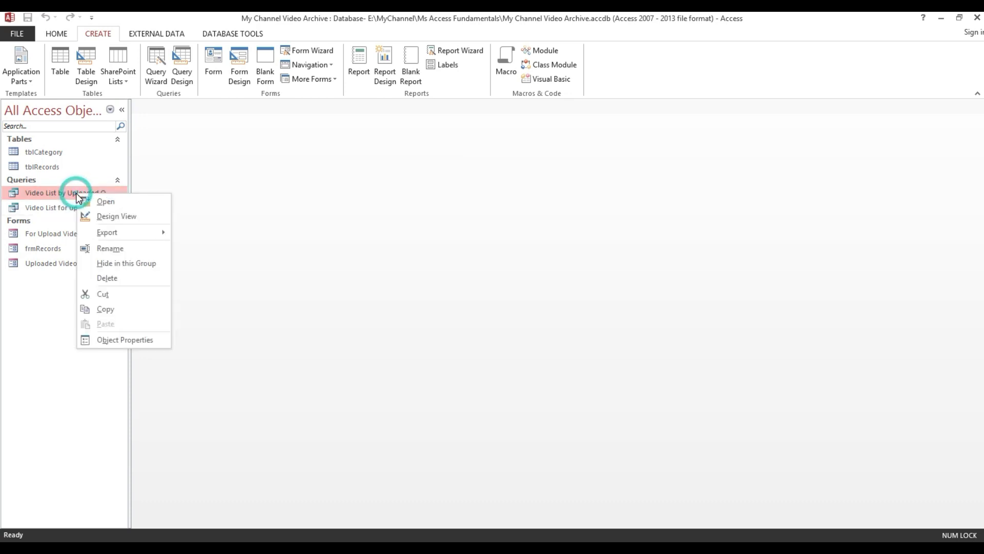
{"action": "left_click", "coordinate": [106, 218]}
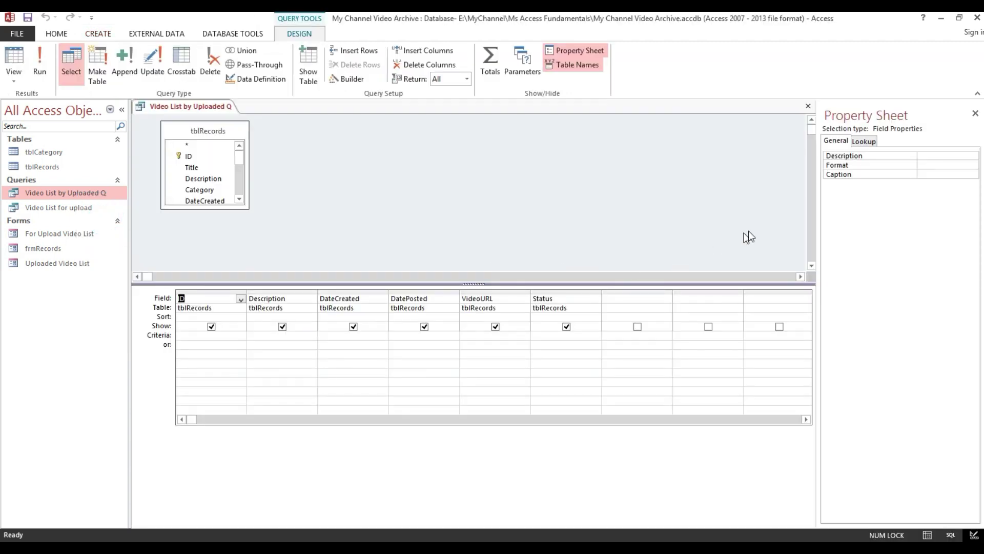
{"action": "left_click_drag", "start_coordinate": [818, 215], "coordinate": [887, 213]}
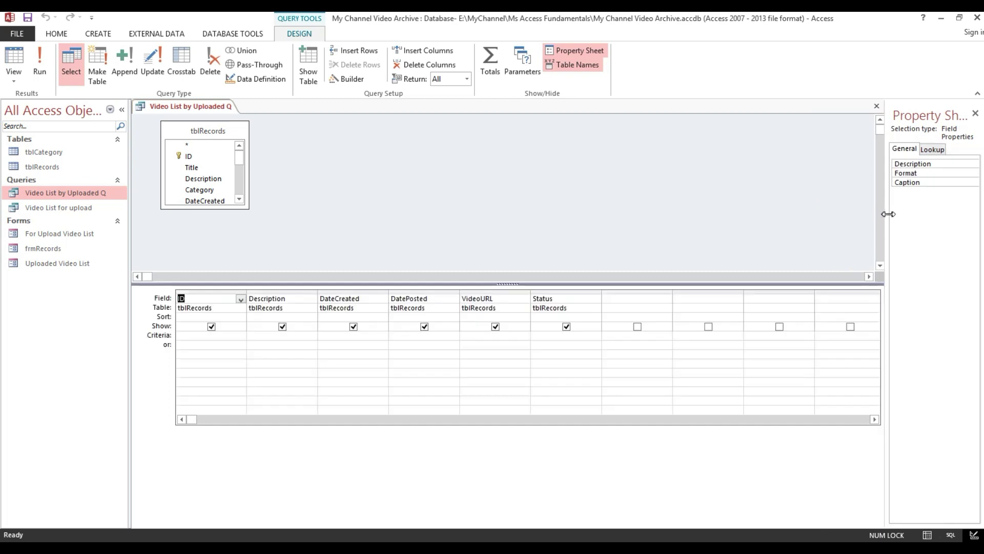
Enlarge the tblRecords field list in the query design and bring its DatePosted through ThumbNail fields into view
{"action": "left_click", "coordinate": [194, 420]}
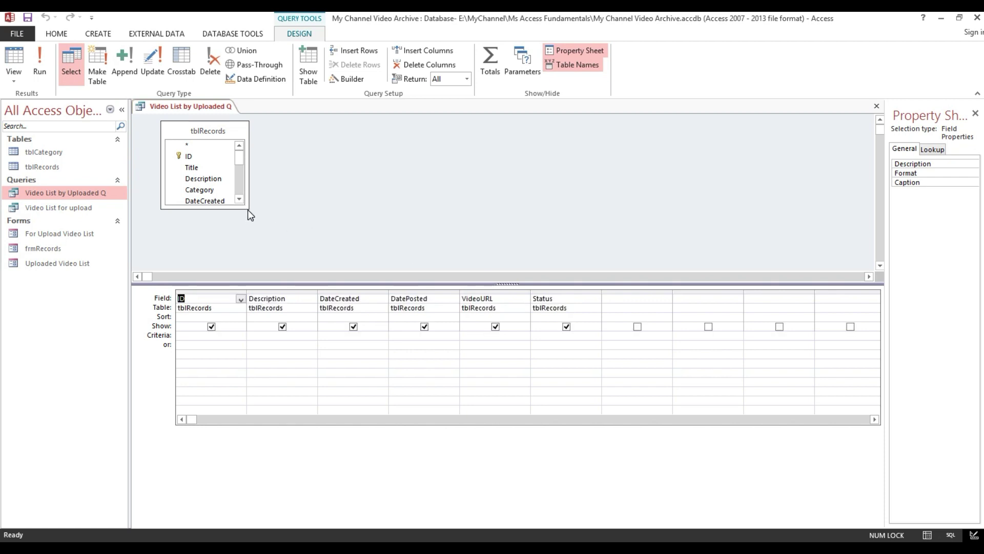
{"action": "left_click_drag", "start_coordinate": [248, 210], "coordinate": [353, 233]}
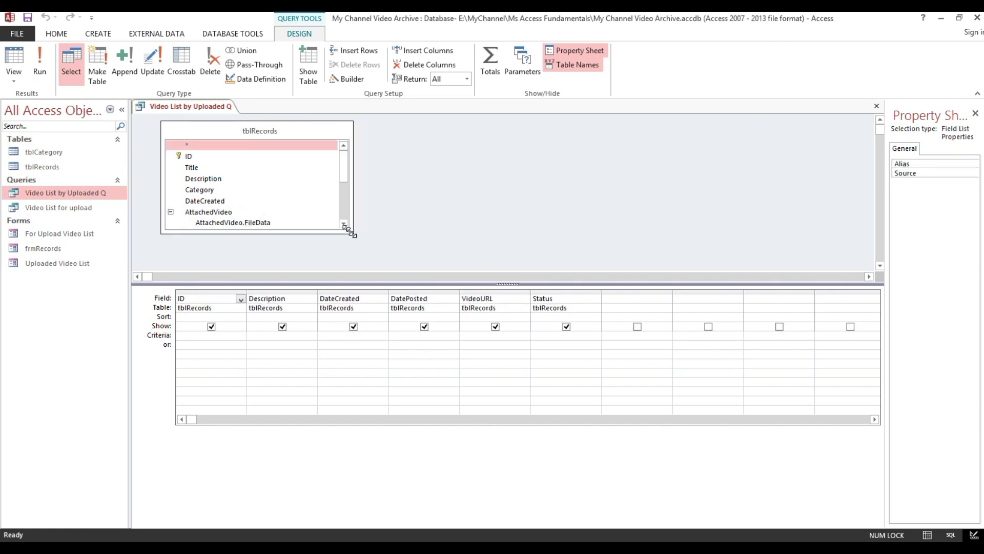
{"action": "left_click", "coordinate": [347, 165]}
{"action": "left_click_drag", "start_coordinate": [347, 167], "coordinate": [350, 205]}
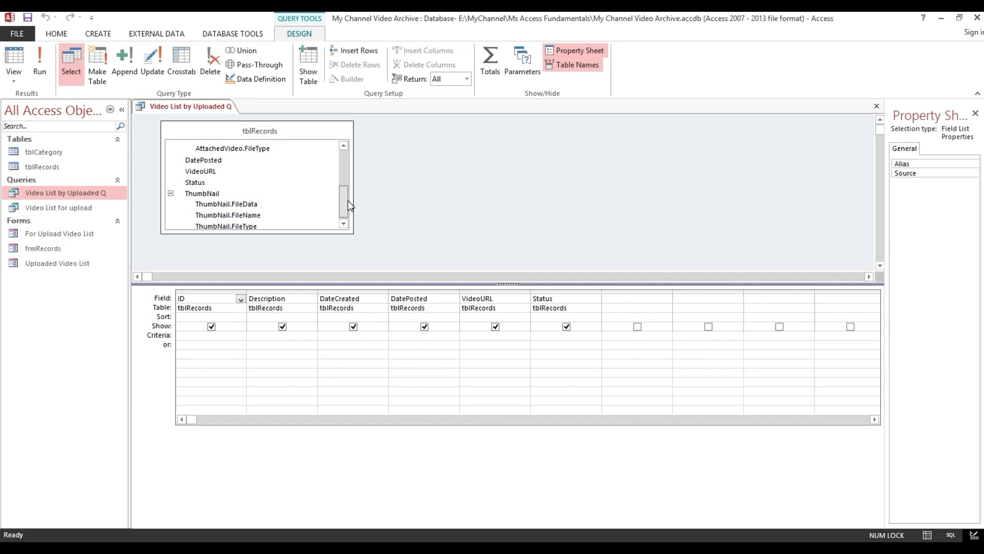
Remove the DateCreated column from the query design grid and run the query
{"action": "left_click_drag", "start_coordinate": [348, 201], "coordinate": [343, 183]}
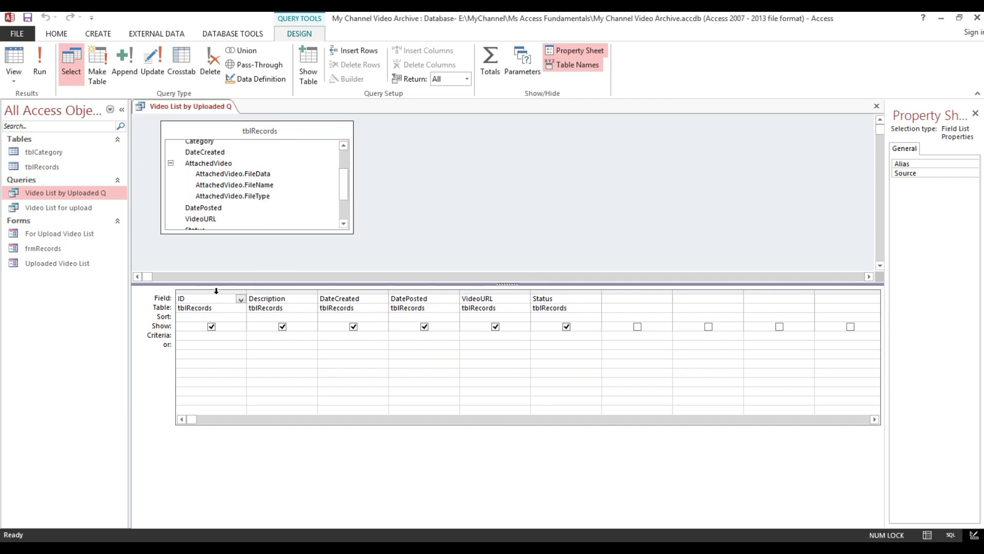
{"action": "left_click", "coordinate": [352, 291]}
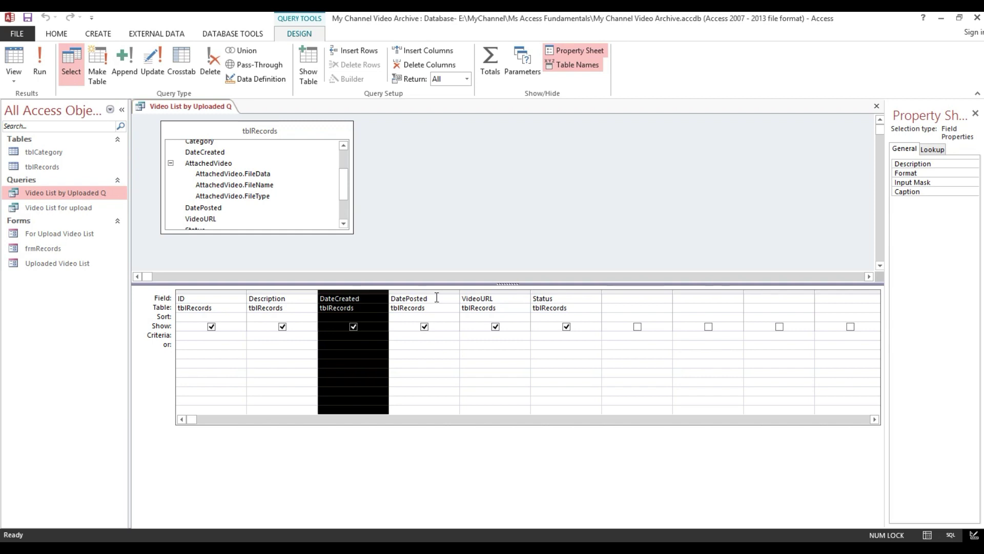
{"action": "right_click", "coordinate": [365, 290]}
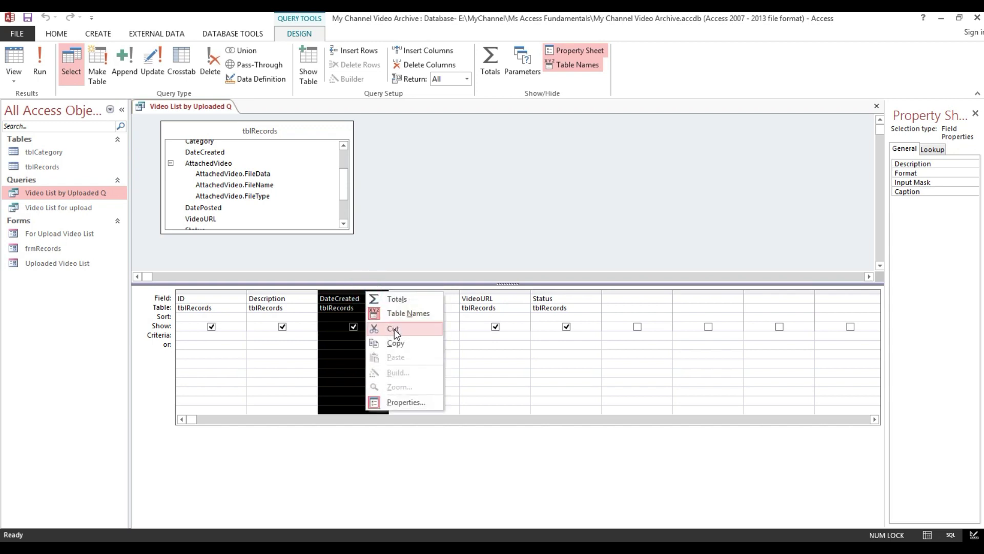
{"action": "left_click", "coordinate": [393, 327]}
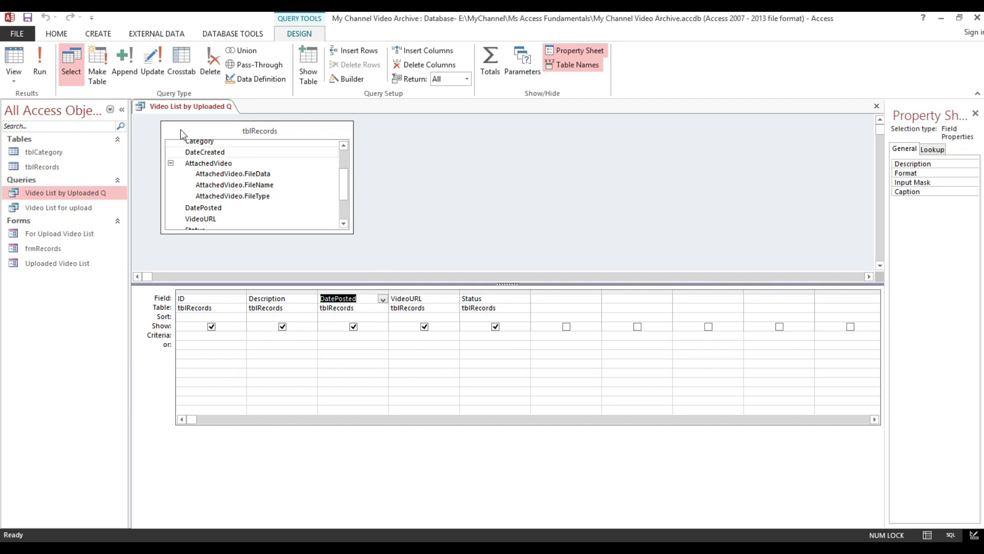
{"action": "left_click", "coordinate": [36, 69]}
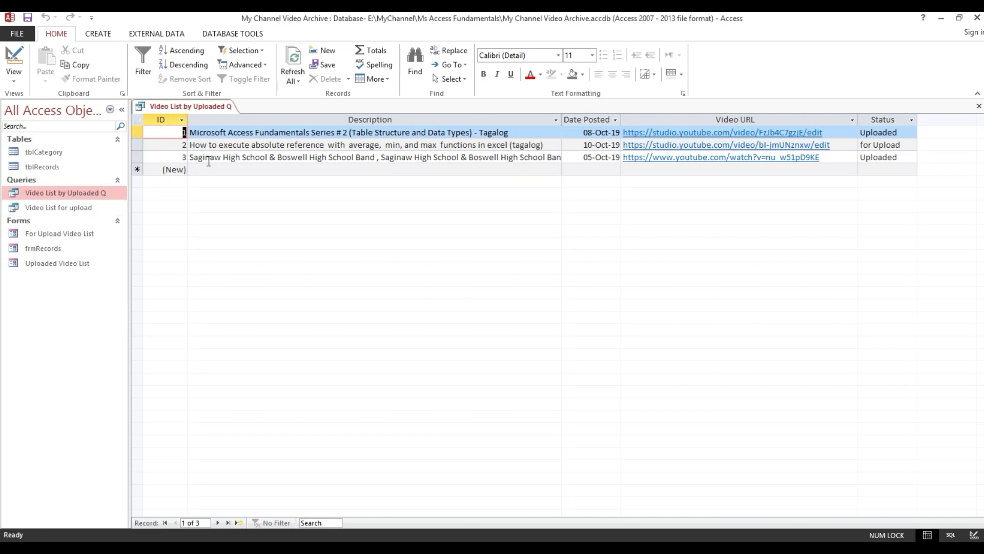
Return the Video List by Uploaded Q query to Design View and make the upper table pane slightly taller
{"action": "right_click", "coordinate": [87, 191]}
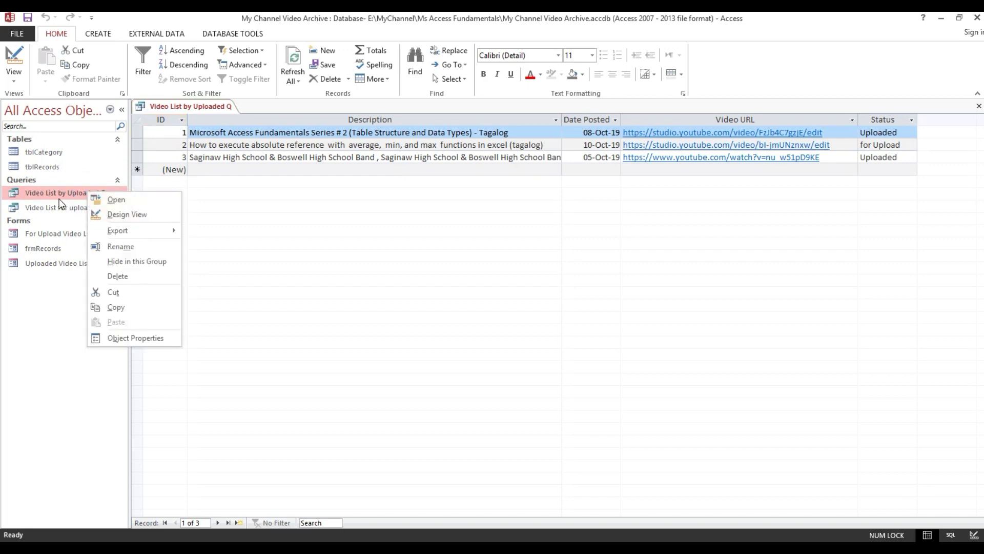
{"action": "left_click", "coordinate": [53, 35]}
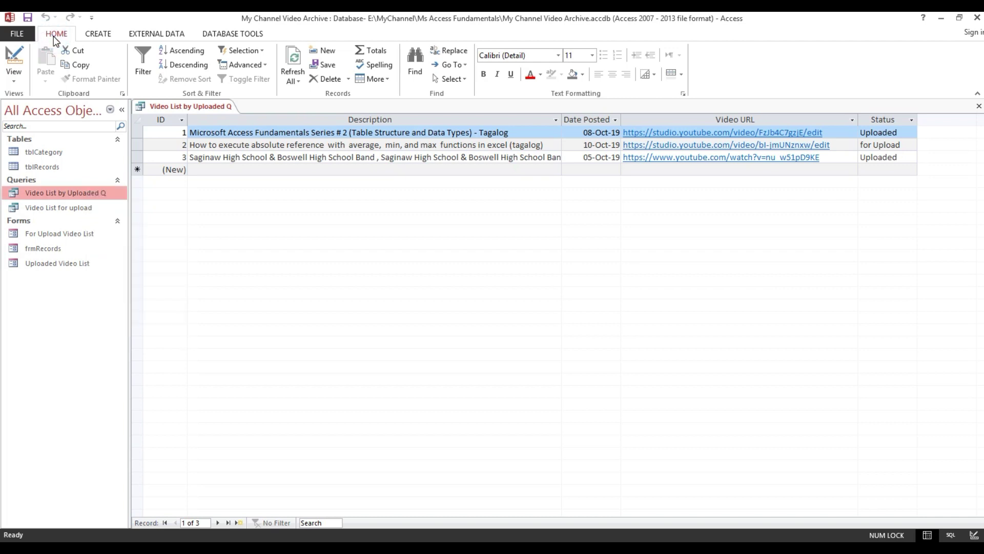
{"action": "left_click", "coordinate": [13, 55]}
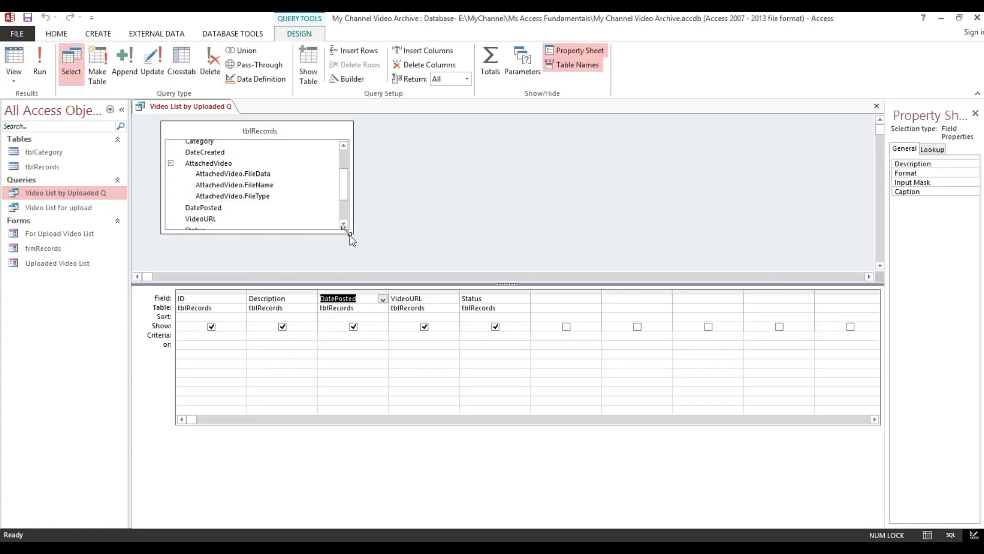
{"action": "left_click_drag", "start_coordinate": [385, 283], "coordinate": [383, 296]}
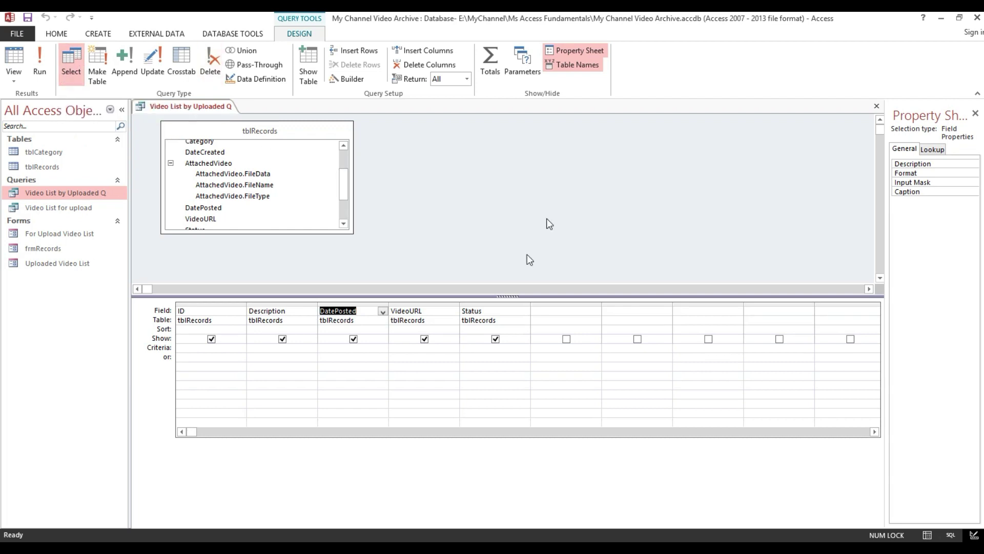
{"action": "left_click", "coordinate": [460, 303]}
Run the query and copy the Status value "Uploaded" from the first record, returning to Design View
{"action": "left_click", "coordinate": [39, 64]}
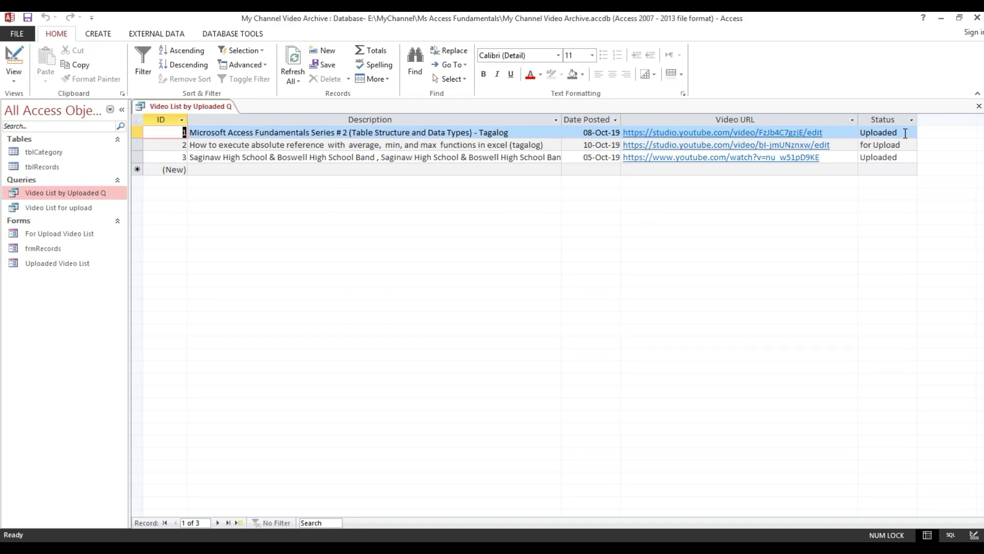
{"action": "left_click_drag", "start_coordinate": [906, 134], "coordinate": [860, 134]}
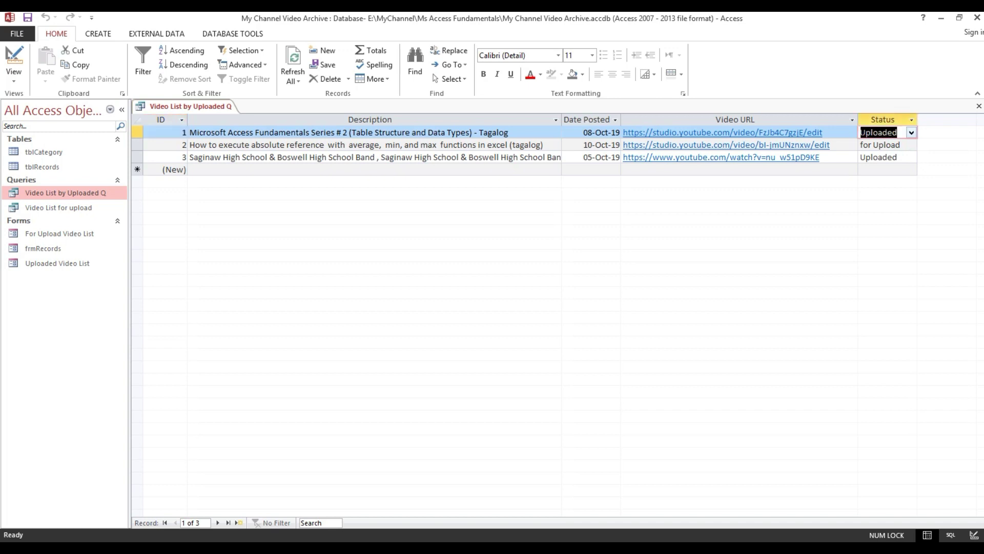
{"action": "key", "text": "ctrl+c"}
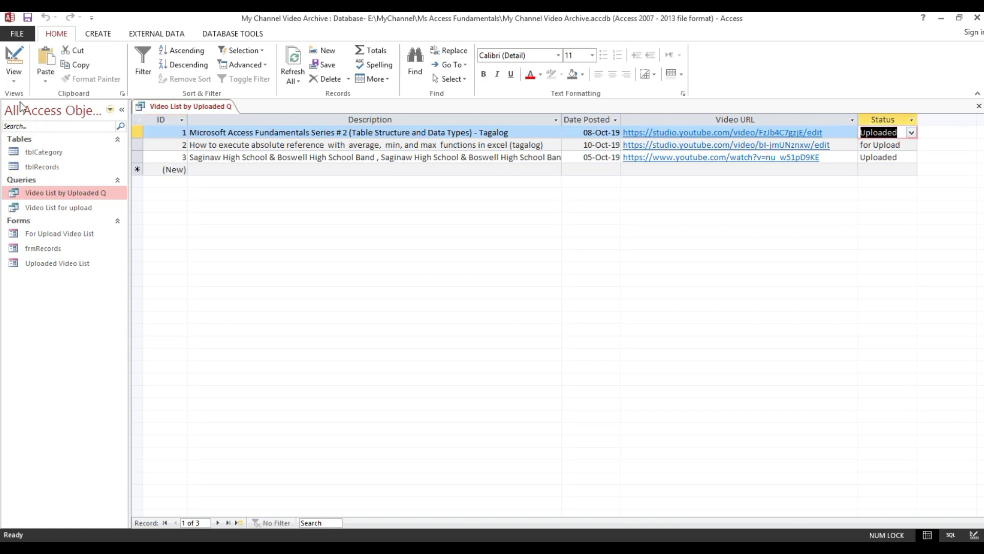
{"action": "left_click", "coordinate": [14, 57]}
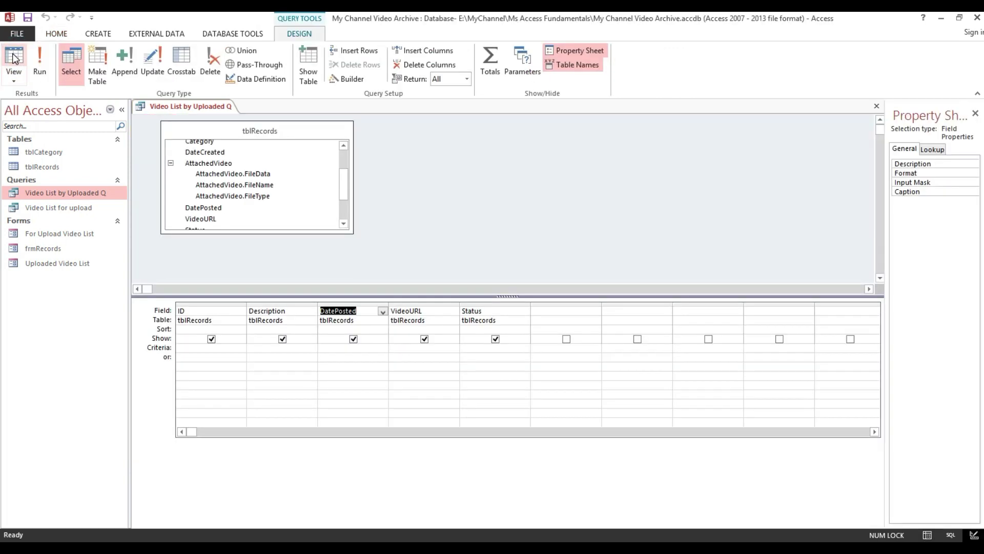
Examine the Sort options of the ID and Description columns in the query design grid
{"action": "left_click", "coordinate": [470, 348]}
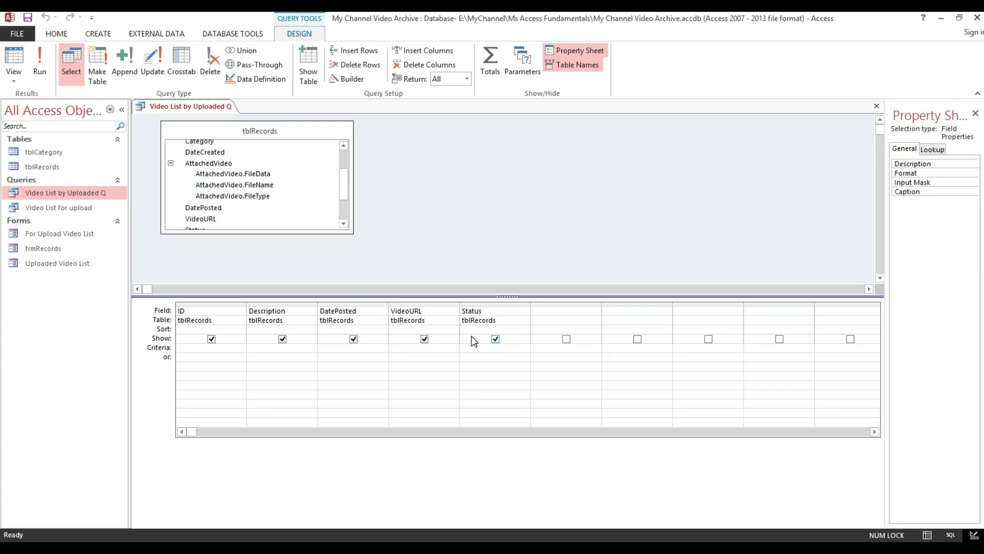
{"action": "left_click", "coordinate": [186, 346]}
{"action": "left_click", "coordinate": [232, 330]}
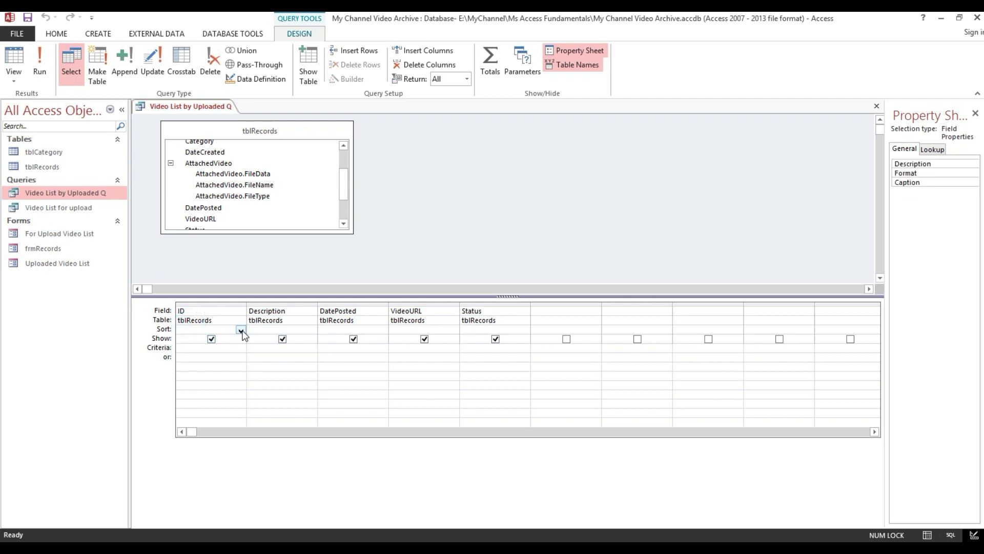
{"action": "left_click", "coordinate": [241, 330]}
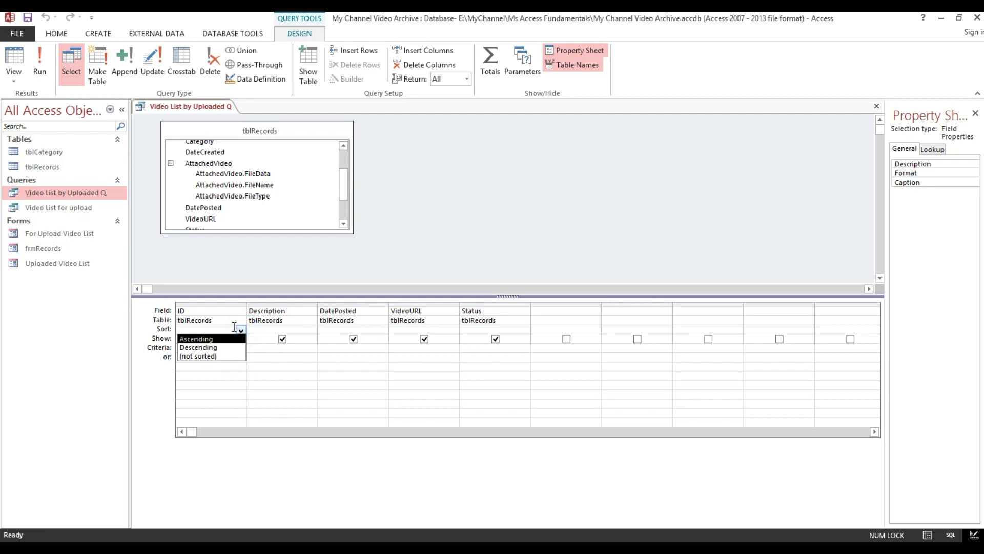
{"action": "left_click", "coordinate": [263, 329]}
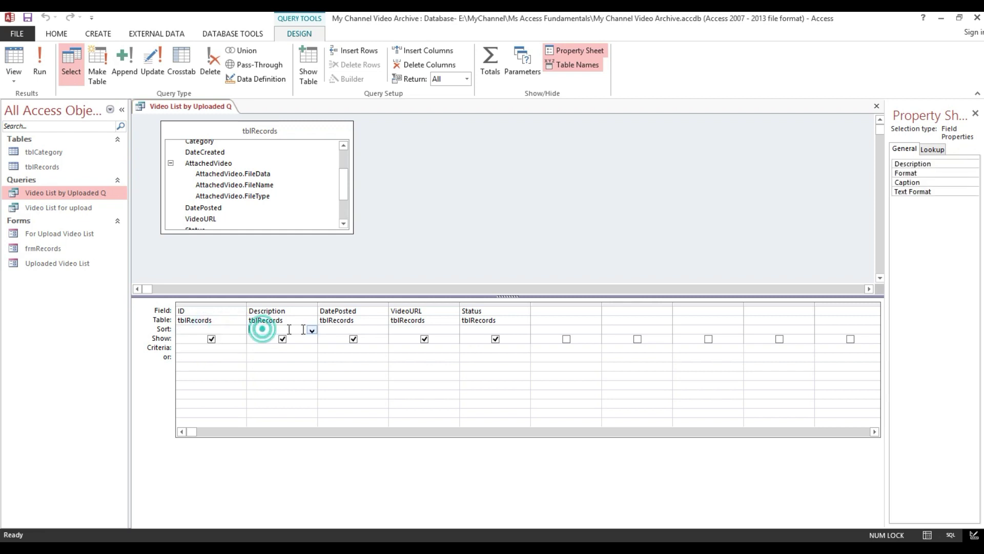
{"action": "left_click", "coordinate": [312, 330]}
{"action": "left_click", "coordinate": [312, 330]}
Enlarge and reposition the tblRecords field list, and add its Category field to the query design grid
{"action": "left_click_drag", "start_coordinate": [352, 232], "coordinate": [398, 261]}
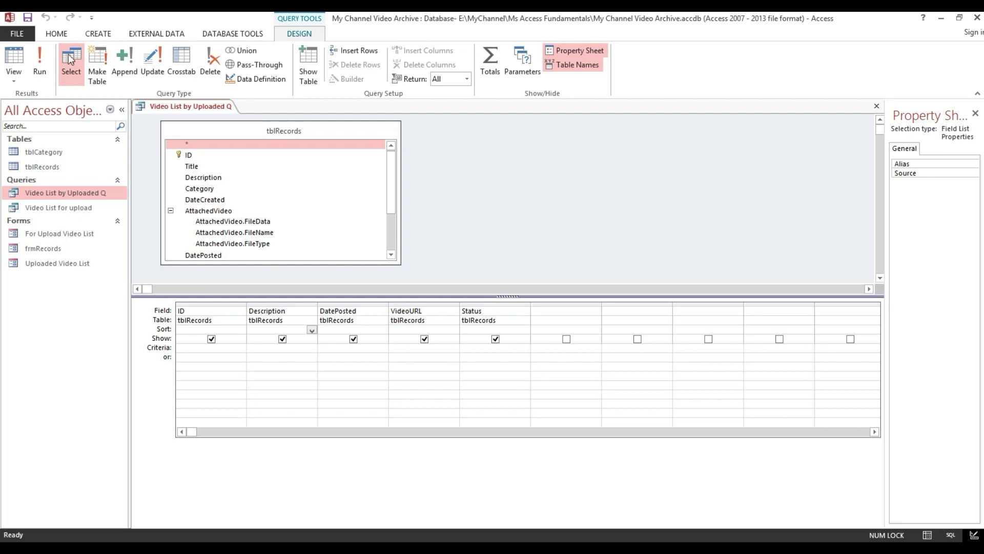
{"action": "left_click", "coordinate": [42, 54]}
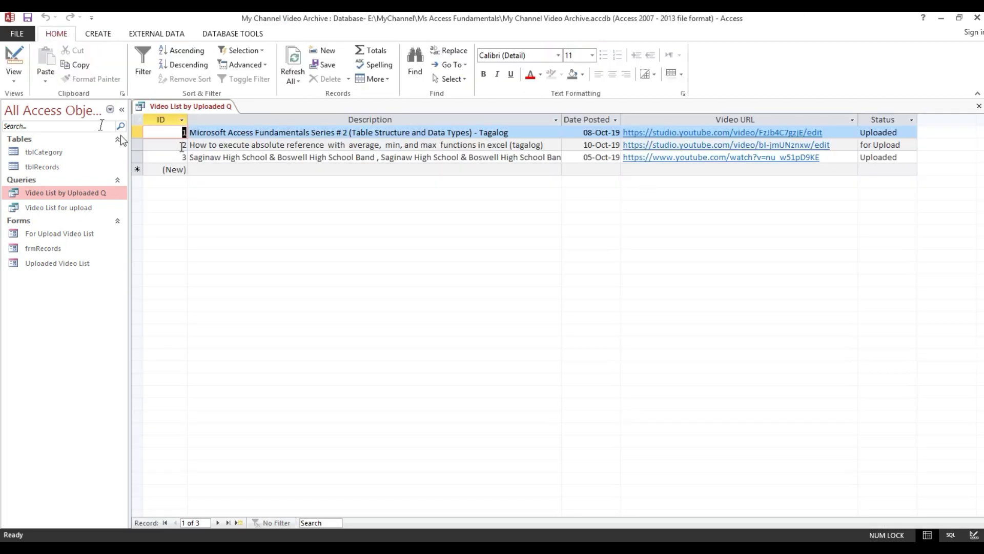
{"action": "left_click", "coordinate": [13, 57]}
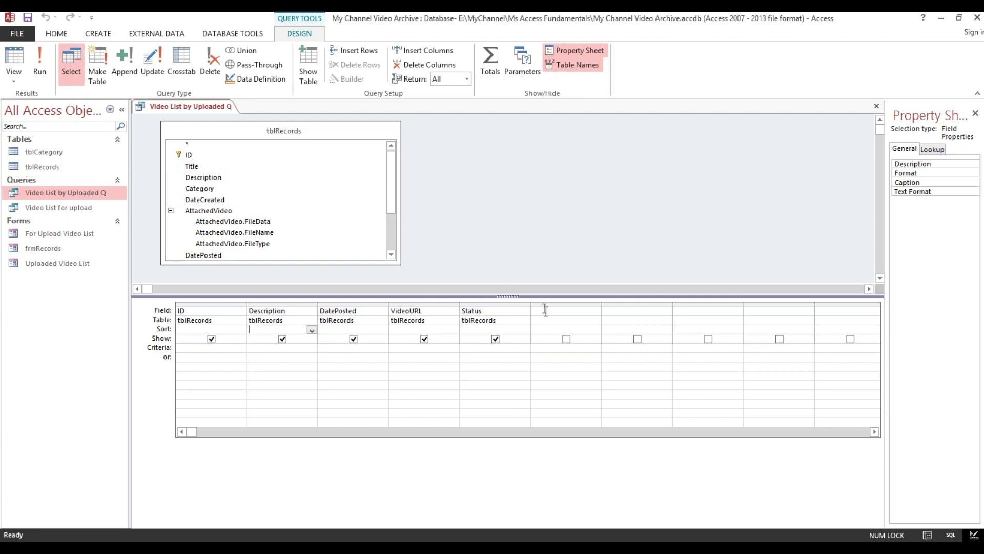
{"action": "left_click", "coordinate": [203, 189]}
{"action": "mouse_move", "coordinate": [262, 125]}
{"action": "left_mouse_down"}
{"action": "mouse_move", "coordinate": [284, 124]}
{"action": "mouse_move", "coordinate": [274, 123]}
{"action": "left_mouse_up"}
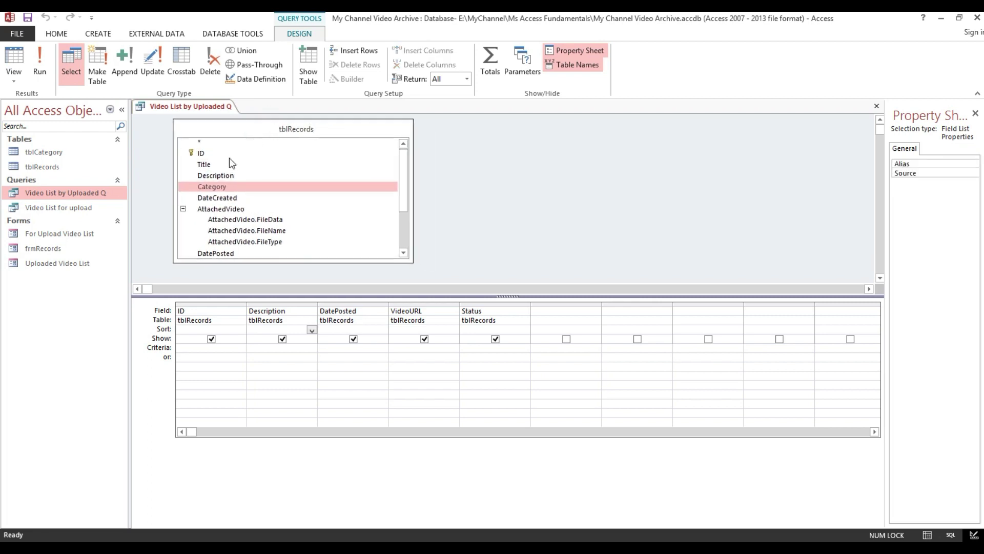
{"action": "double_click", "coordinate": [205, 186]}
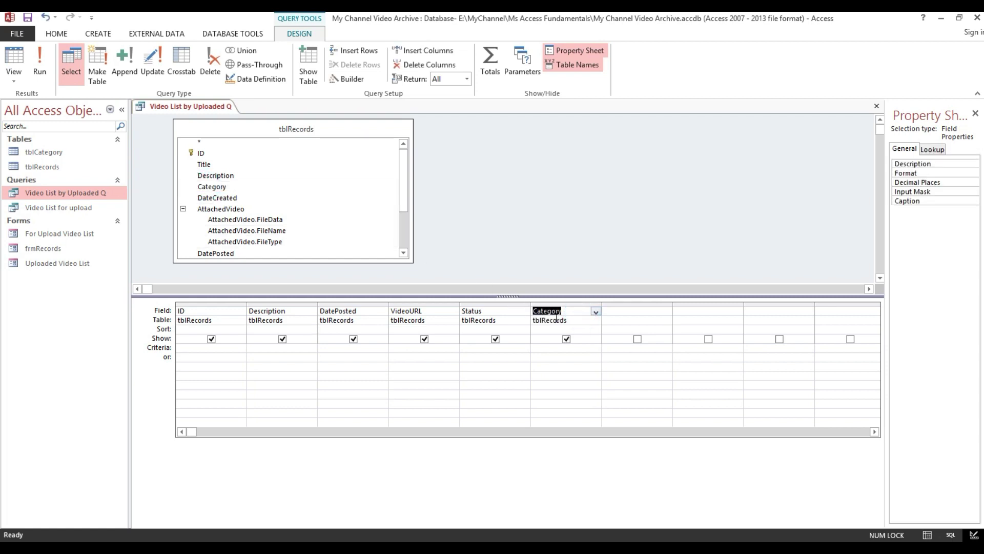
Run the query and examine the Category column at the end of the results
{"action": "left_click", "coordinate": [41, 62]}
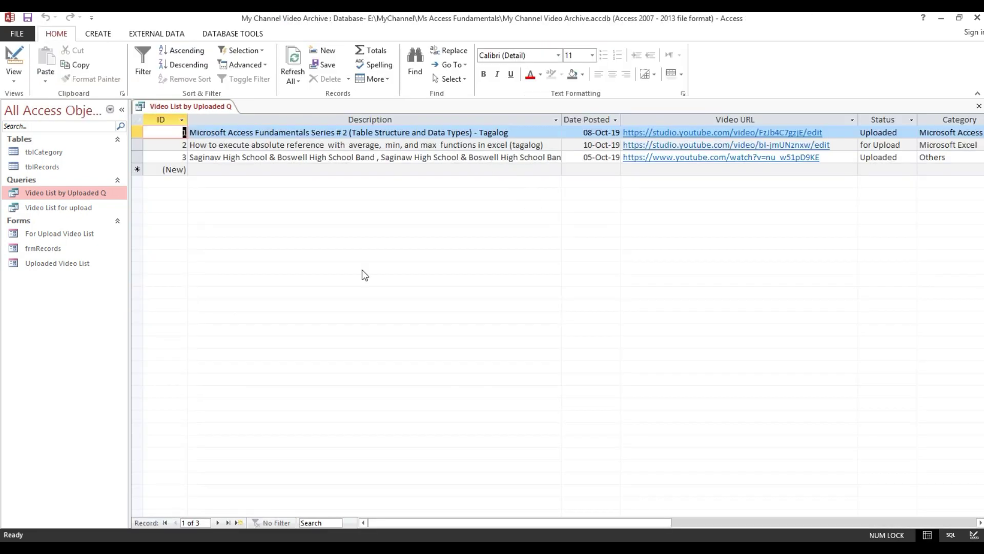
{"action": "left_click_drag", "start_coordinate": [410, 523], "coordinate": [527, 525]}
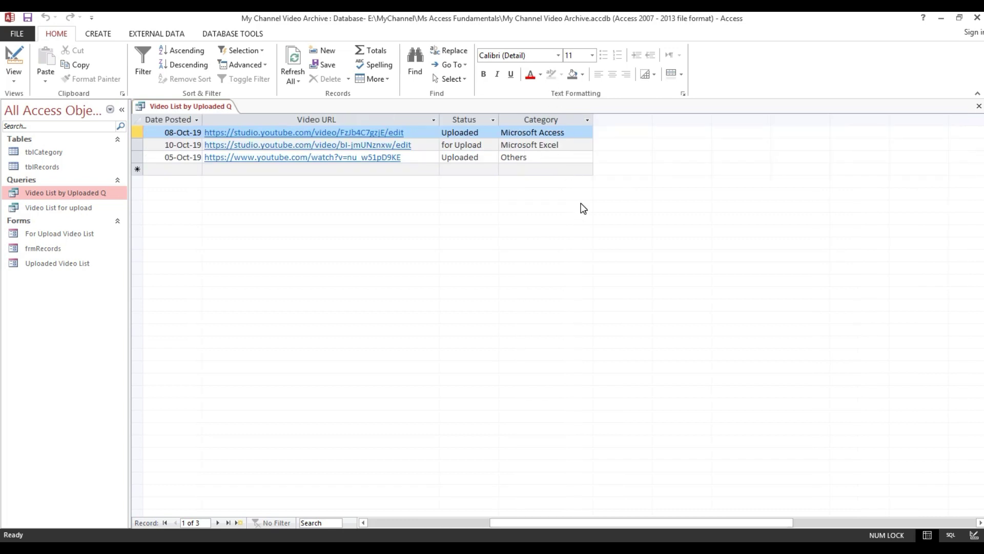
{"action": "left_click_drag", "start_coordinate": [538, 524], "coordinate": [377, 520]}
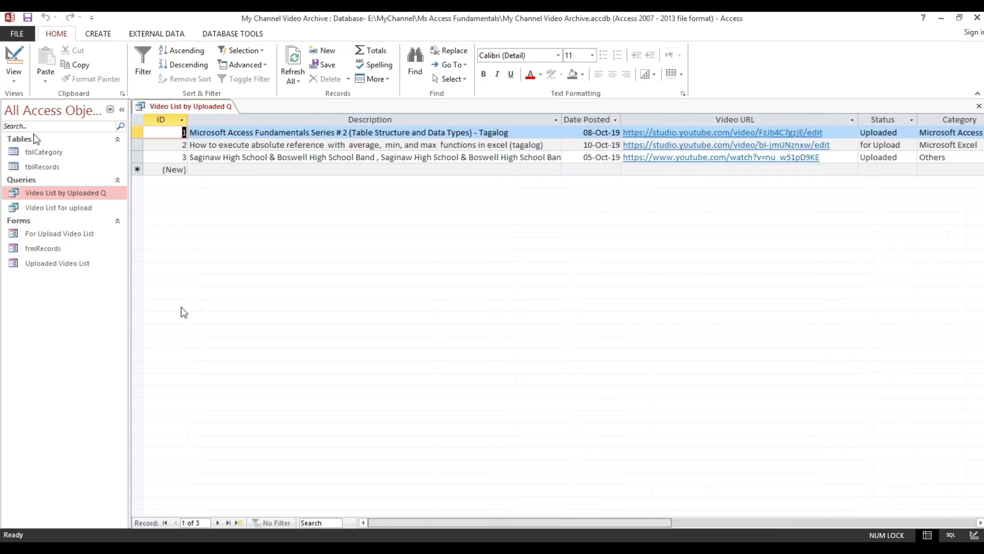
Exclude the Category field from the query's displayed columns and check the result in Datasheet View
{"action": "left_click", "coordinate": [9, 59]}
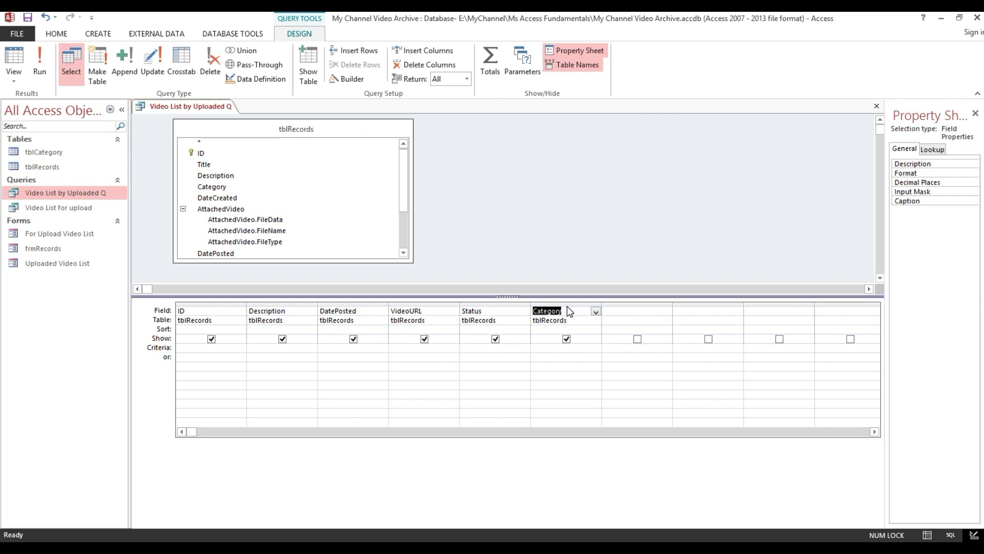
{"action": "left_click", "coordinate": [567, 339]}
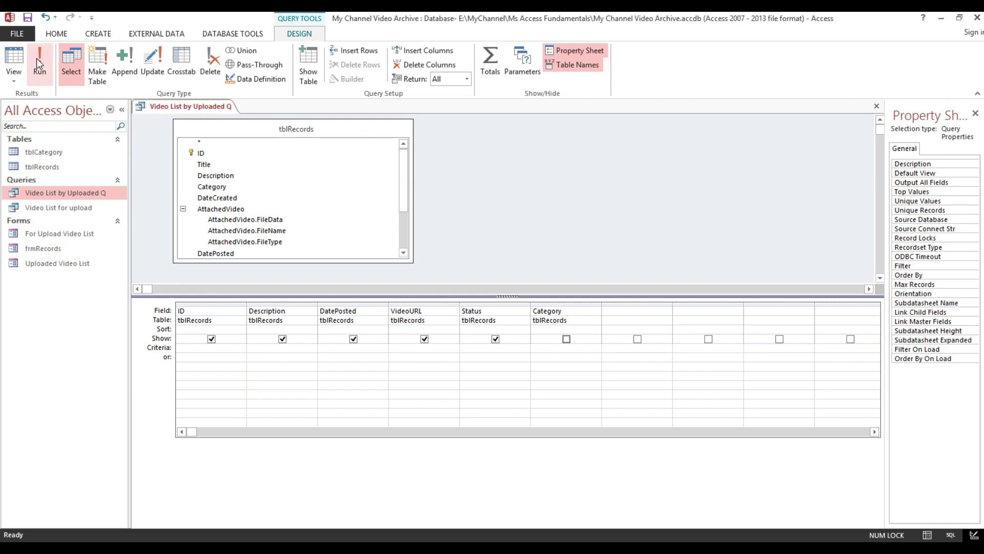
{"action": "left_click", "coordinate": [16, 60]}
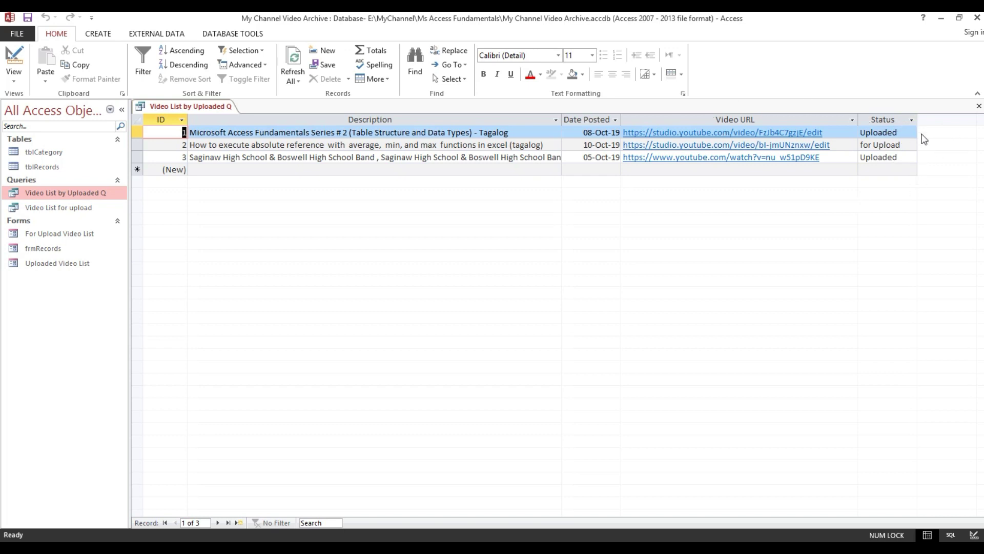
{"action": "left_click", "coordinate": [25, 56]}
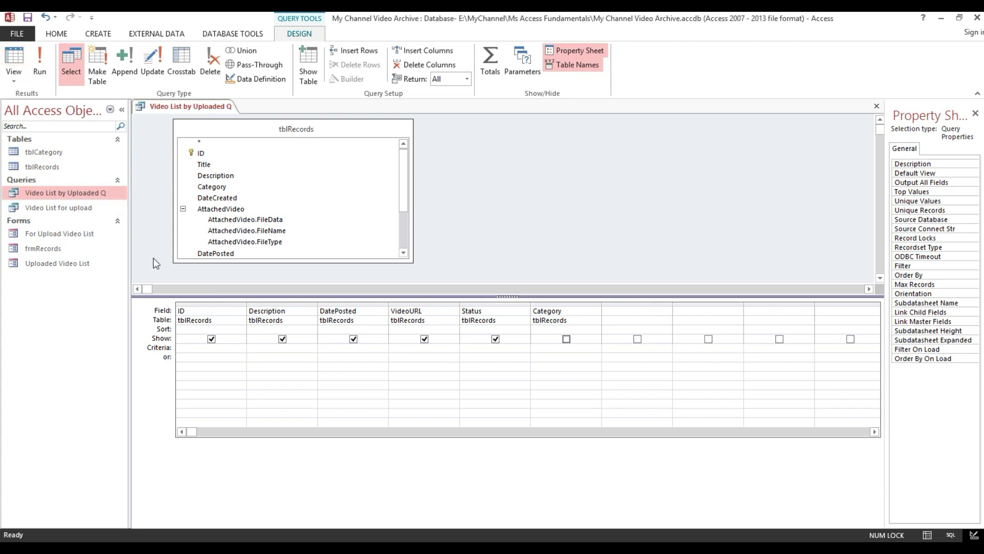
Set the Status field's criteria to "Uploaded" in quotation marks, then view the filtered results and close the query
{"action": "left_click", "coordinate": [182, 346]}
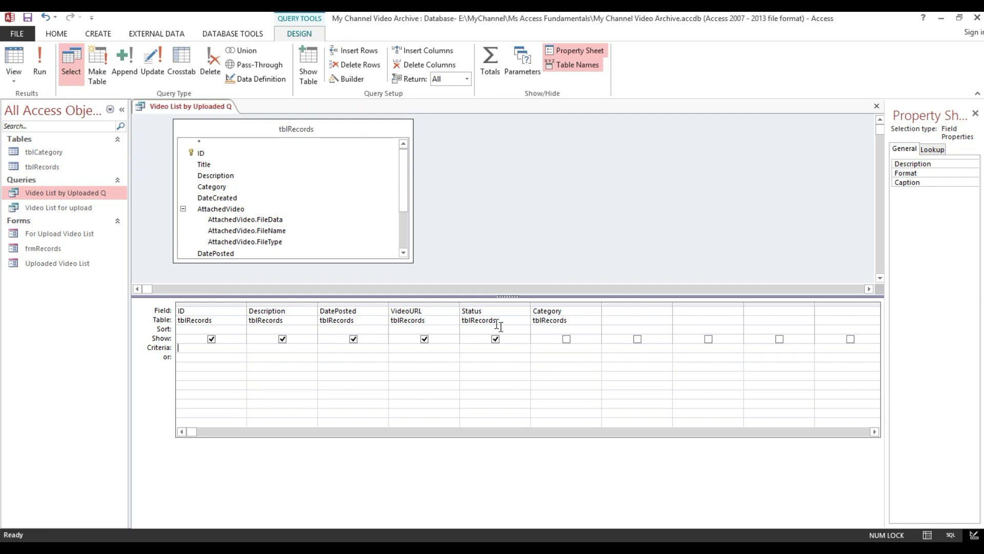
{"action": "left_click", "coordinate": [469, 347]}
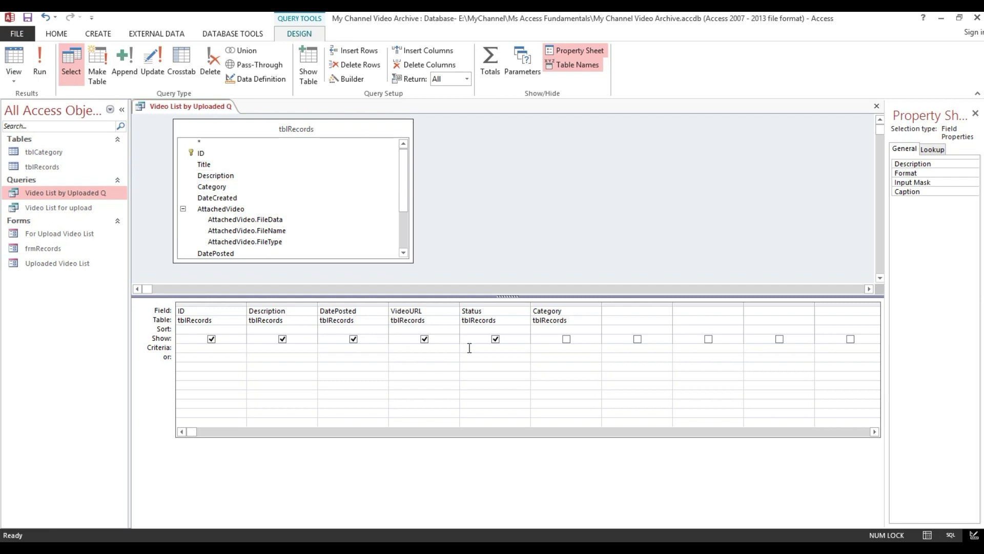
{"action": "type", "text": "0124"}
{"action": "key", "text": "BackSpace"}
{"action": "key", "text": "BackSpace"}
{"action": "key", "text": "BackSpace"}
{"action": "key", "text": "BackSpace"}
{"action": "type", "text": "1"}
{"action": "right_click", "coordinate": [469, 348]}
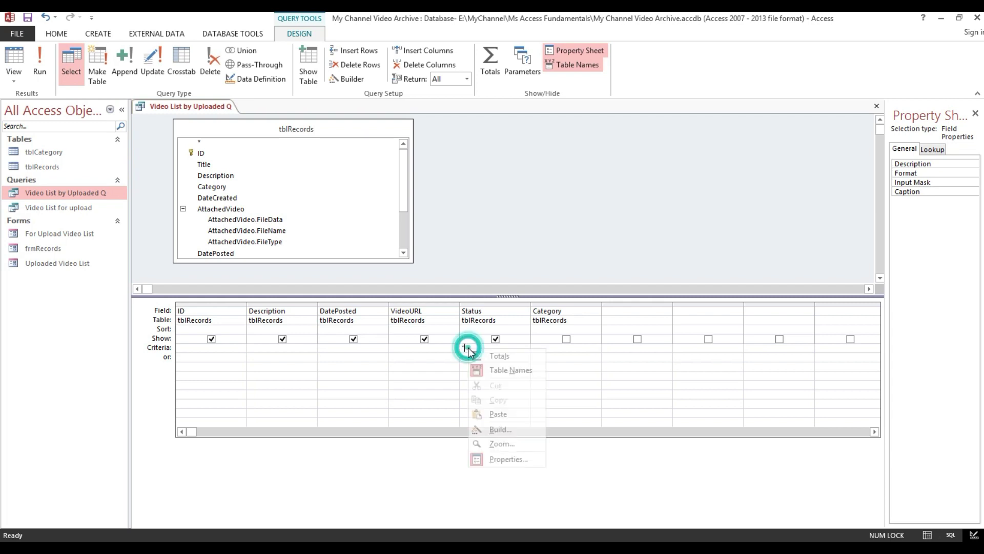
{"action": "left_click", "coordinate": [488, 414]}
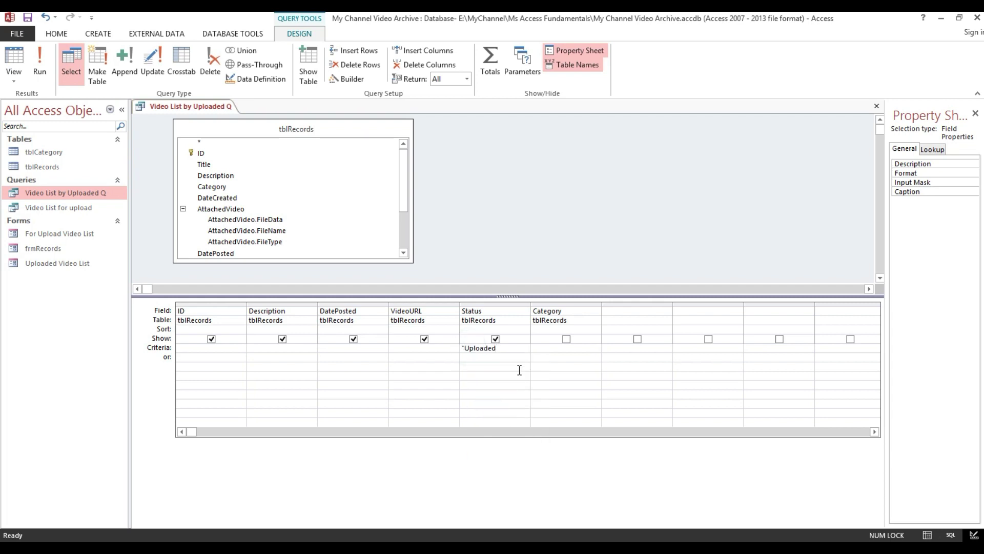
{"action": "type", "text": "\""}
{"action": "left_click", "coordinate": [16, 57]}
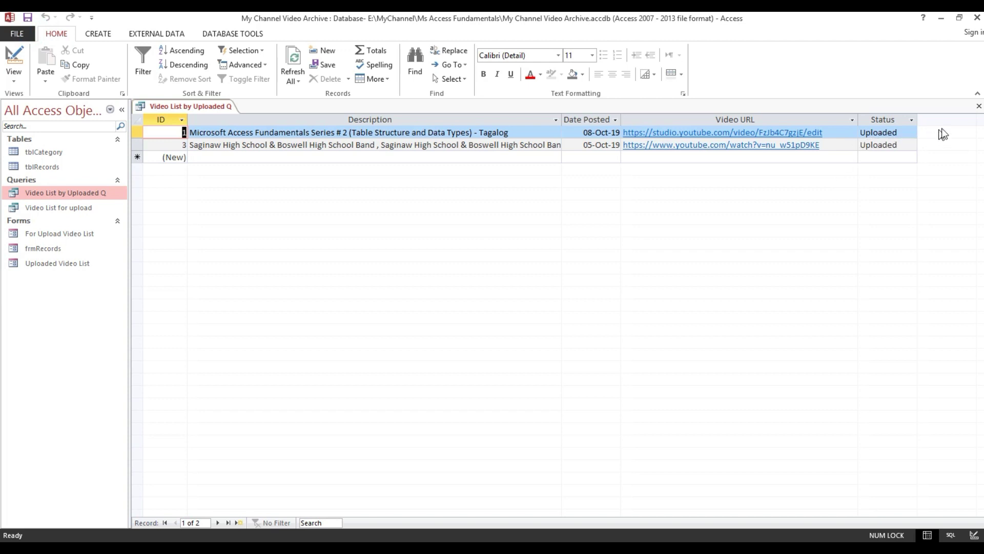
{"action": "left_click", "coordinate": [979, 107]}
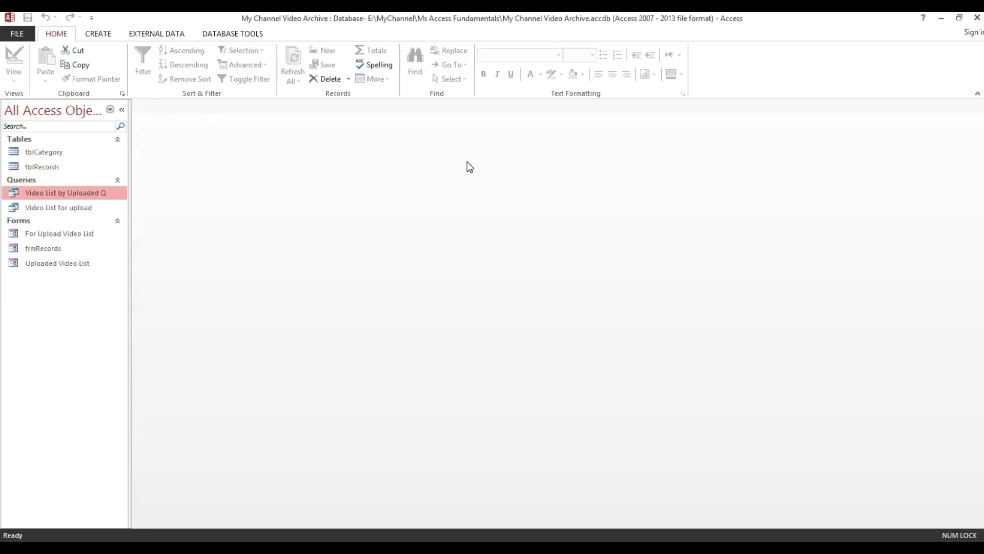
Open the Video List for upload query, copy the "for Upload" value from the Microsoft Excel record's Status field, and close the query
{"action": "double_click", "coordinate": [73, 208]}
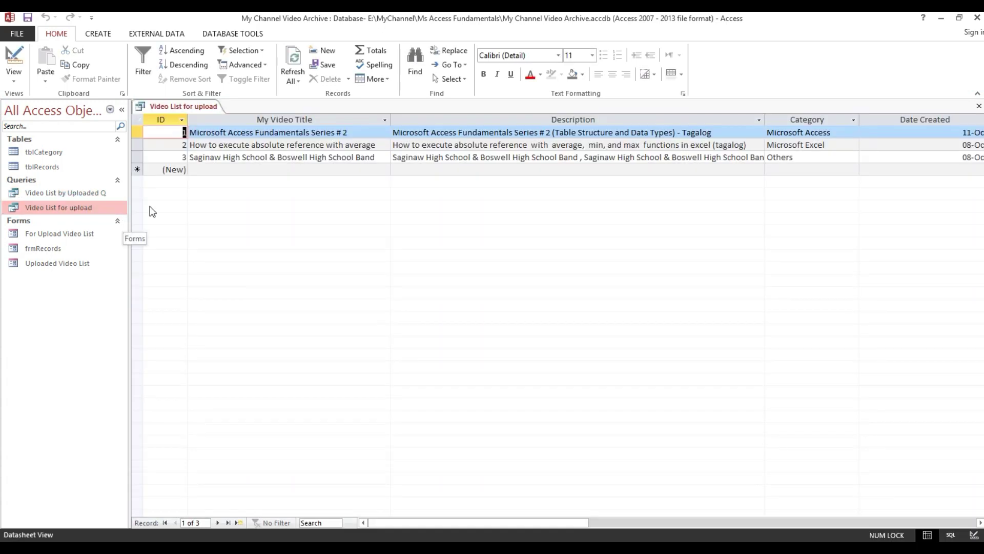
{"action": "left_click_drag", "start_coordinate": [437, 522], "coordinate": [632, 511]}
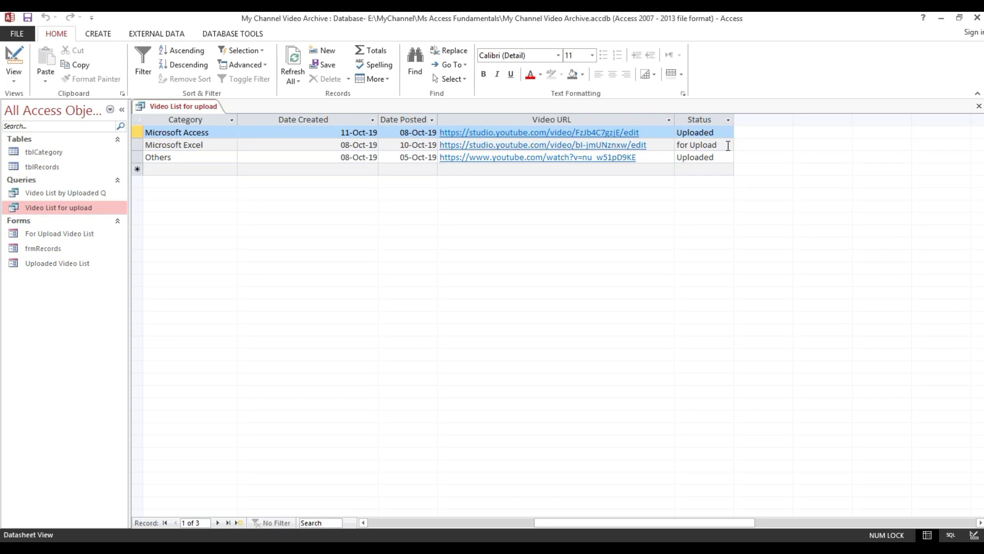
{"action": "left_click", "coordinate": [728, 145]}
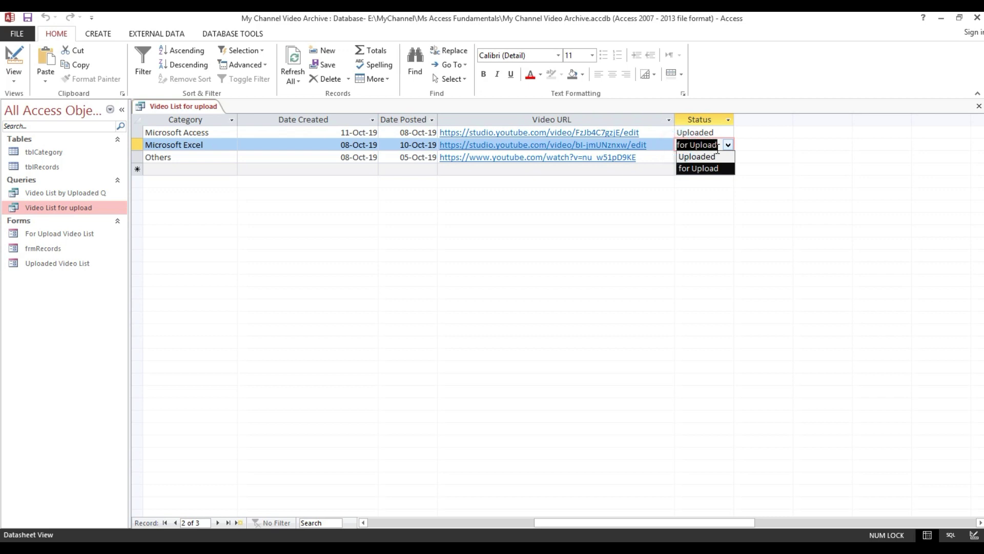
{"action": "right_click", "coordinate": [698, 145]}
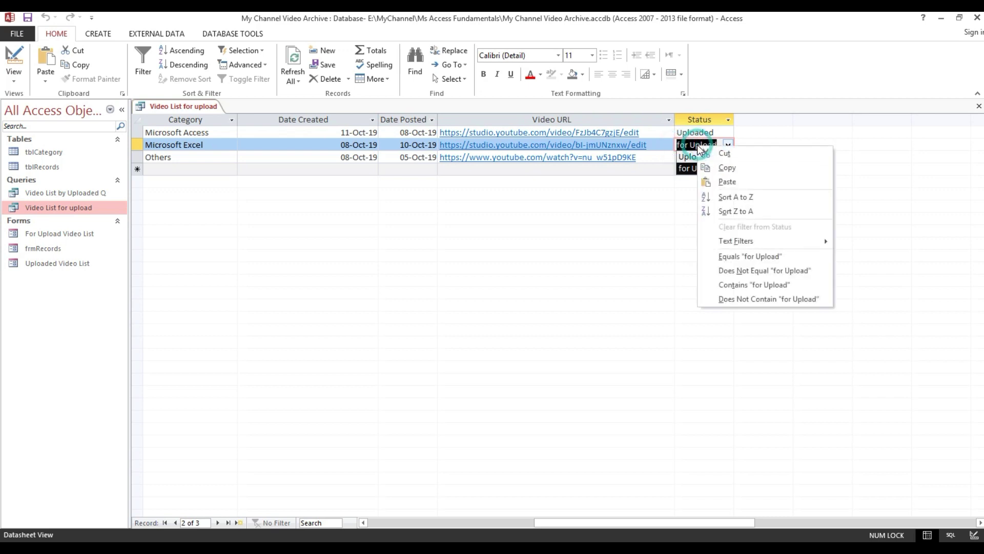
{"action": "left_click", "coordinate": [722, 168]}
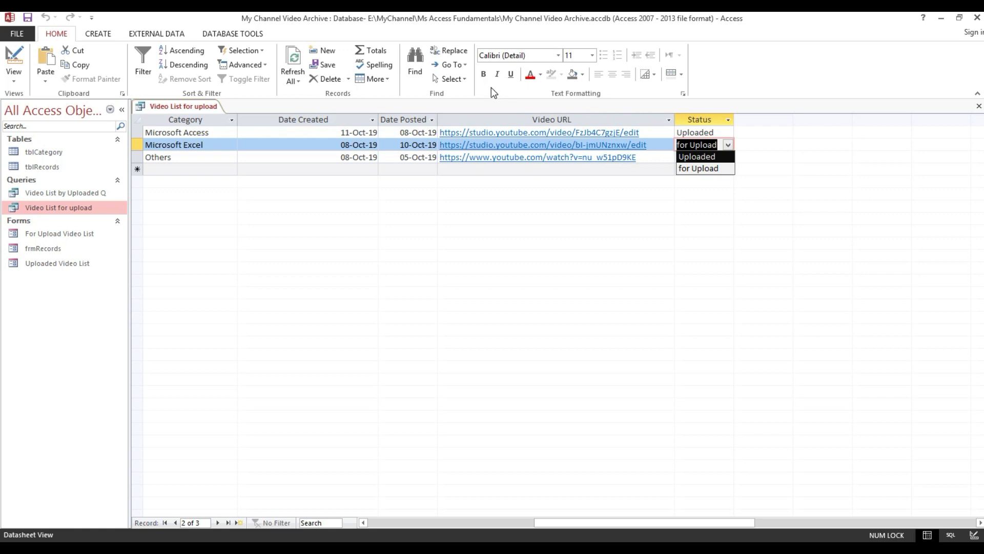
{"action": "left_click", "coordinate": [979, 108]}
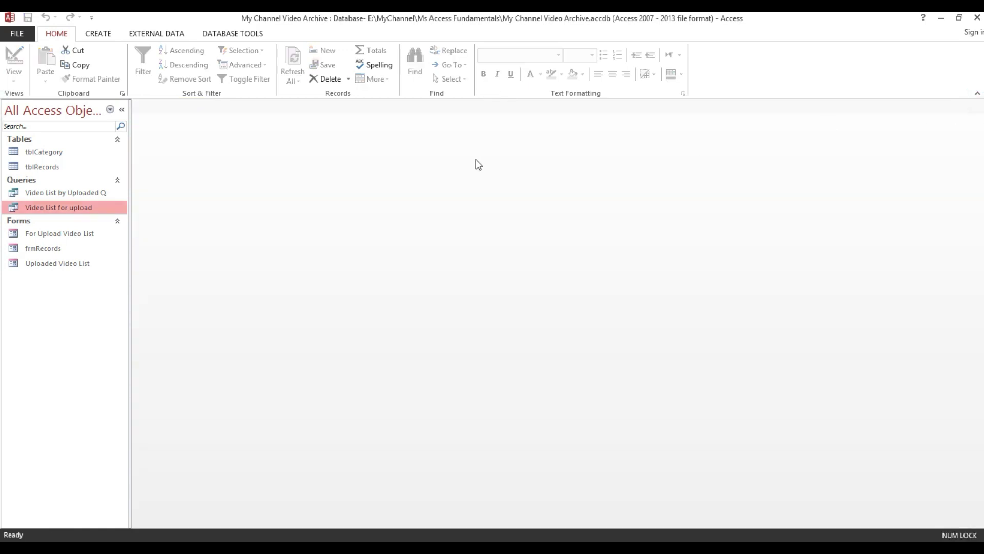
Open the Video List for upload query in Design View and set the Status field's criteria to "for Upload" in quotation marks, pasting the copied text
{"action": "right_click", "coordinate": [42, 207]}
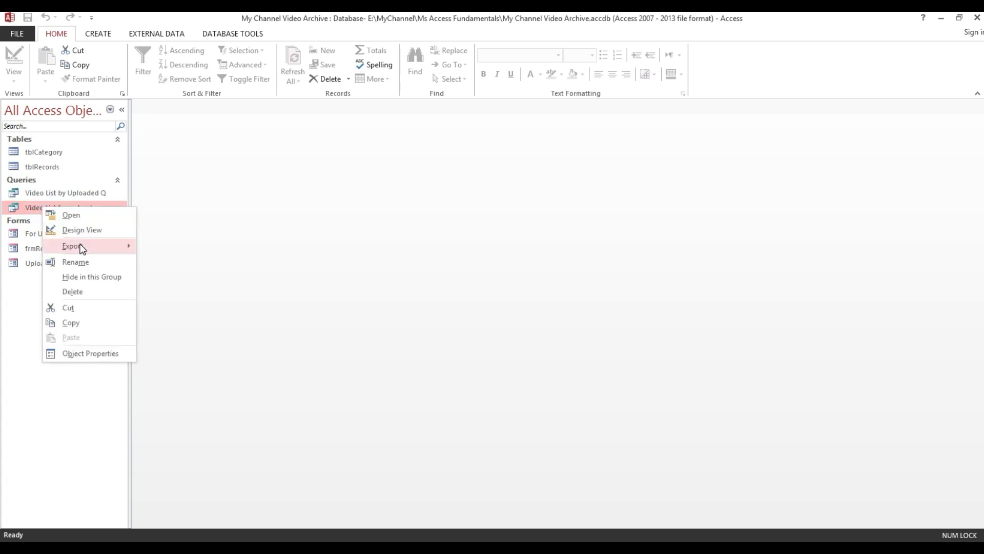
{"action": "left_click", "coordinate": [81, 230]}
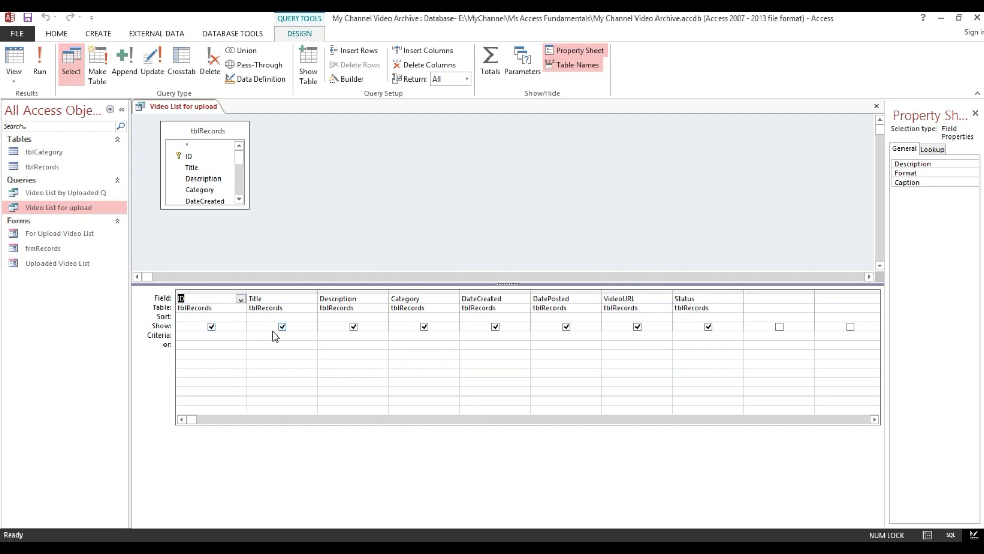
{"action": "left_click", "coordinate": [184, 335]}
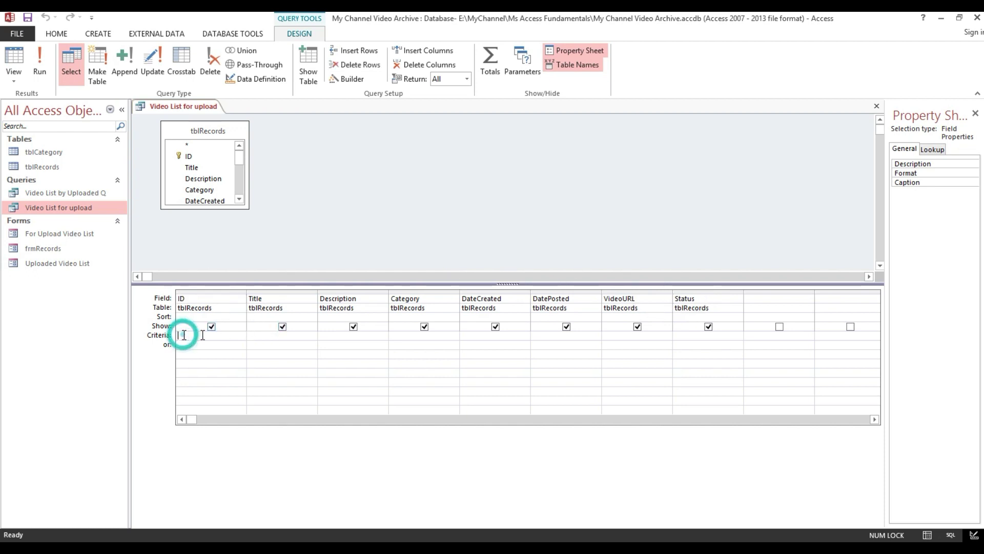
{"action": "left_click", "coordinate": [688, 336]}
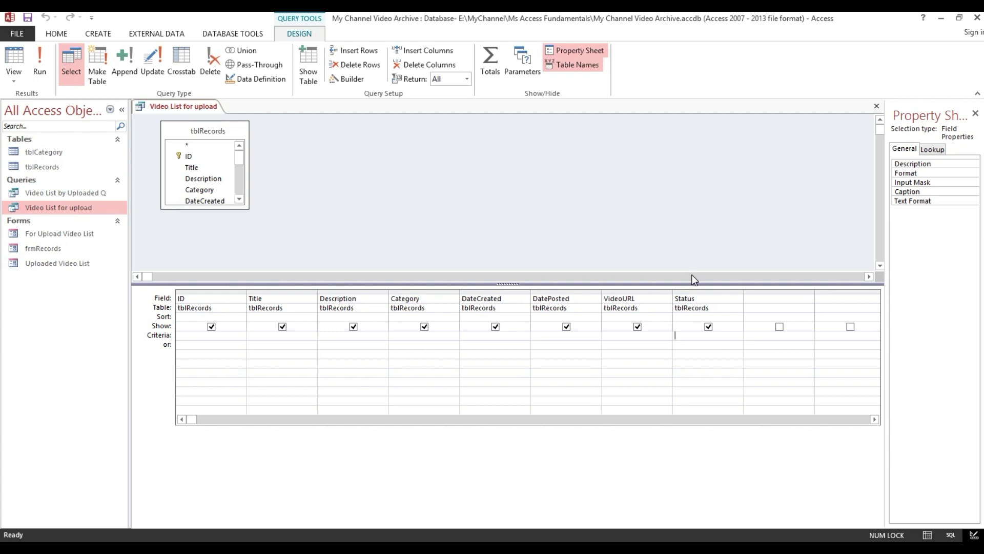
{"action": "type", "text": "0"}
{"action": "key", "text": "BackSpace"}
{"action": "type", "text": "\""}
{"action": "left_click", "coordinate": [685, 335]}
{"action": "right_click", "coordinate": [685, 335]}
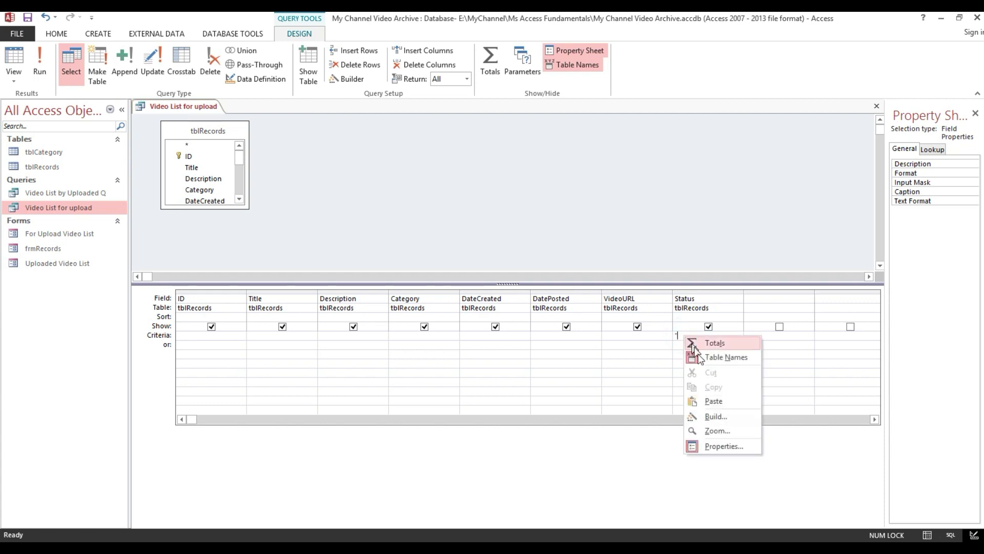
{"action": "left_click", "coordinate": [713, 402]}
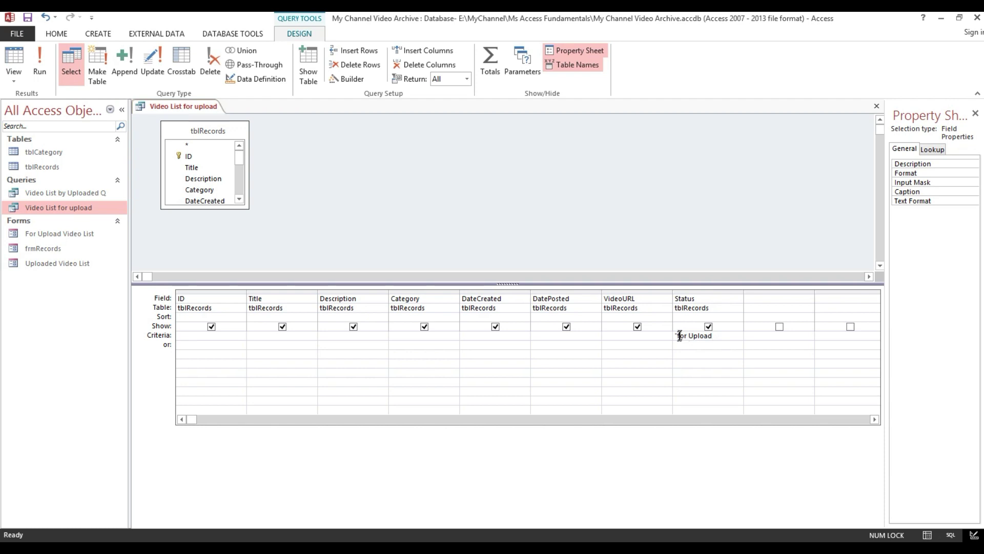
{"action": "left_click_drag", "start_coordinate": [676, 336], "coordinate": [714, 336]}
{"action": "left_click", "coordinate": [718, 336]}
{"action": "left_click", "coordinate": [704, 344]}
{"action": "left_click", "coordinate": [704, 344]}
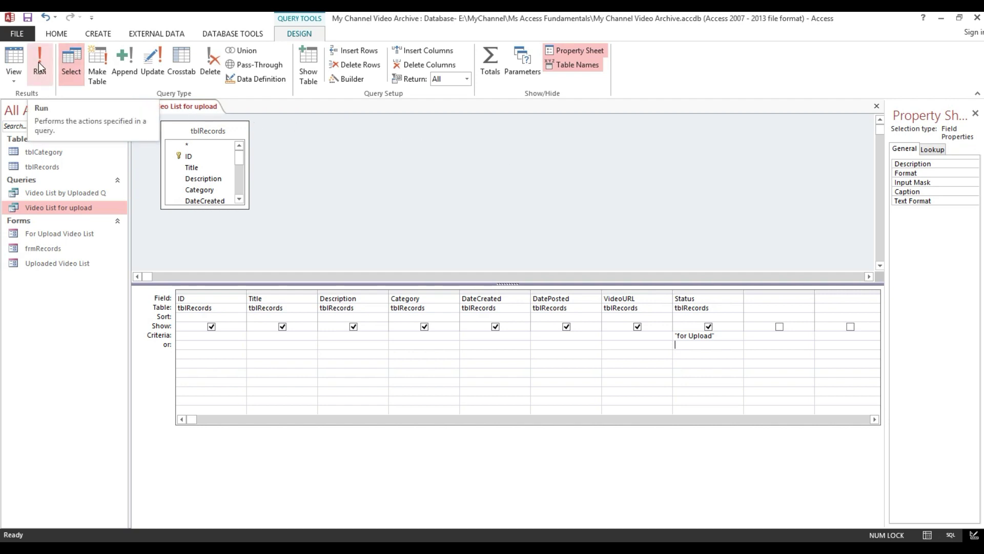
View the query's filtered records in Datasheet View and check their Status column
{"action": "left_click", "coordinate": [7, 61]}
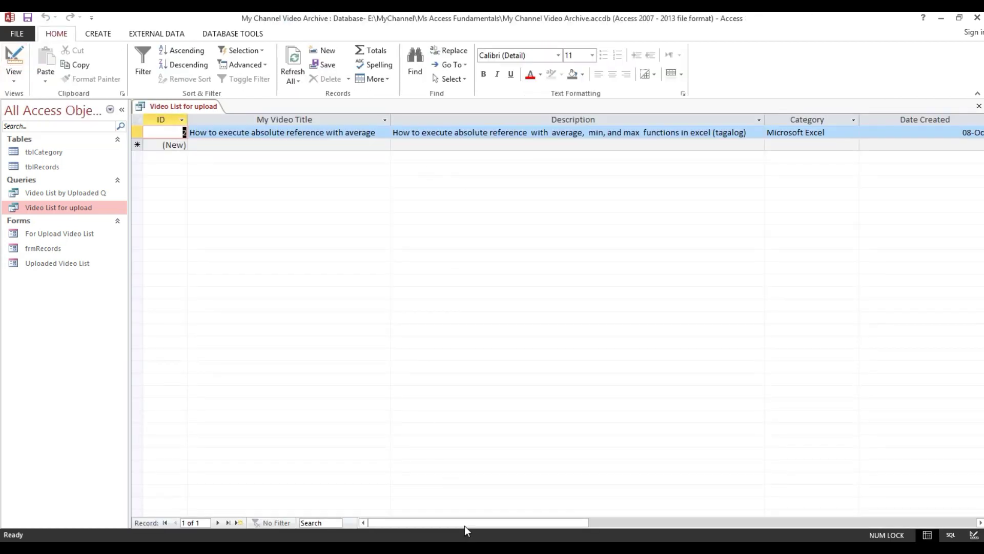
{"action": "left_click_drag", "start_coordinate": [465, 522], "coordinate": [610, 519]}
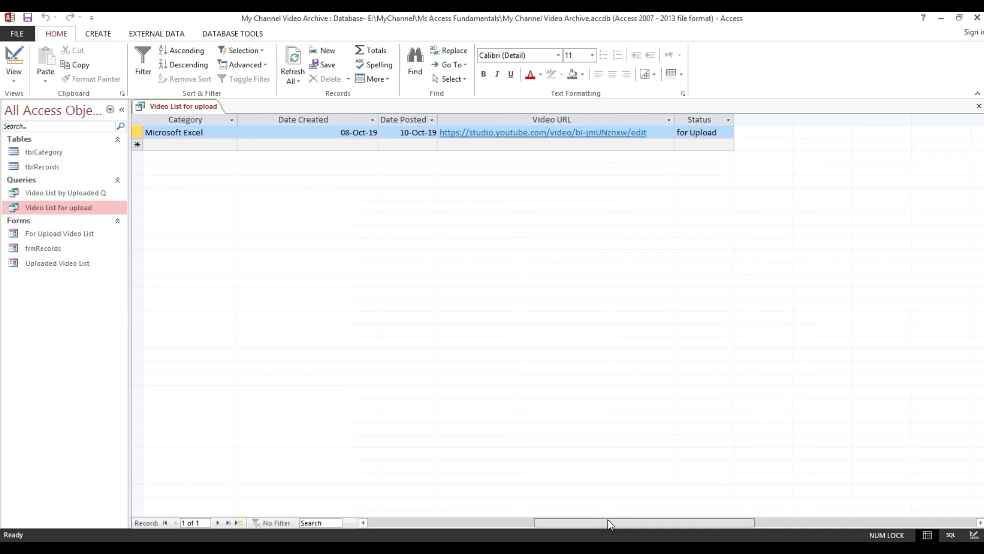
{"action": "left_click_drag", "start_coordinate": [606, 521], "coordinate": [508, 528]}
Return the Video List for upload query to Design View, review its Status criteria, and close it with the design changes saved
{"action": "right_click", "coordinate": [102, 207]}
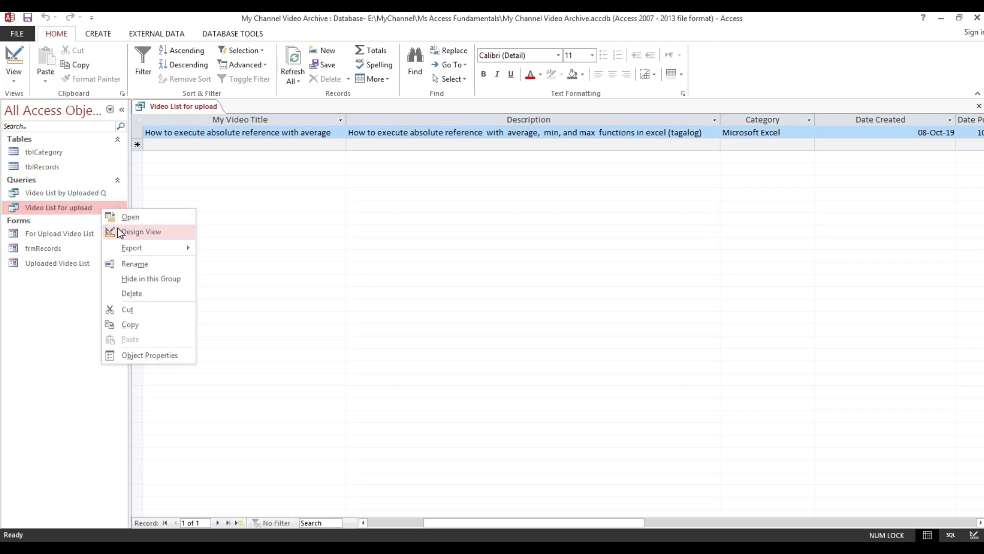
{"action": "left_click", "coordinate": [118, 228]}
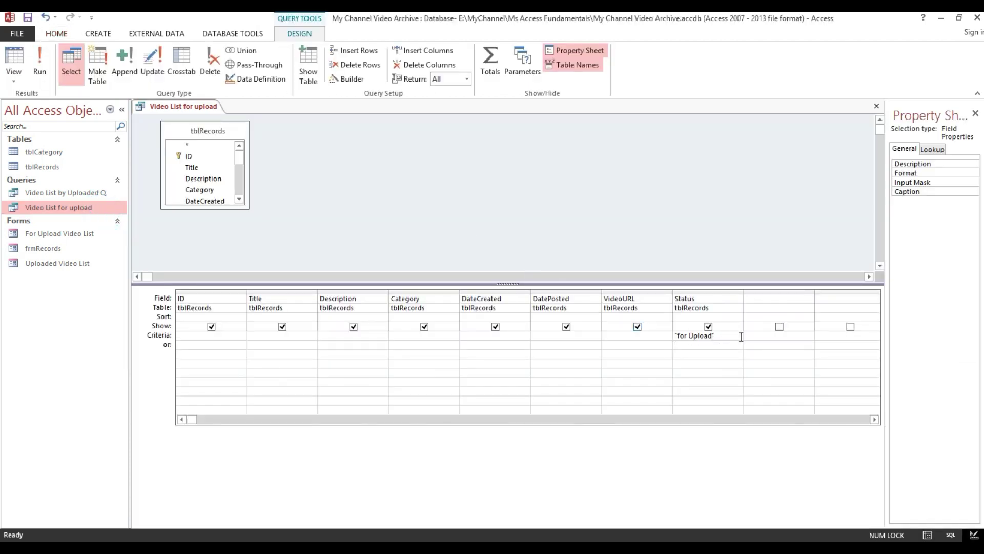
{"action": "left_click", "coordinate": [737, 335]}
{"action": "left_click", "coordinate": [664, 336]}
{"action": "left_click", "coordinate": [877, 108]}
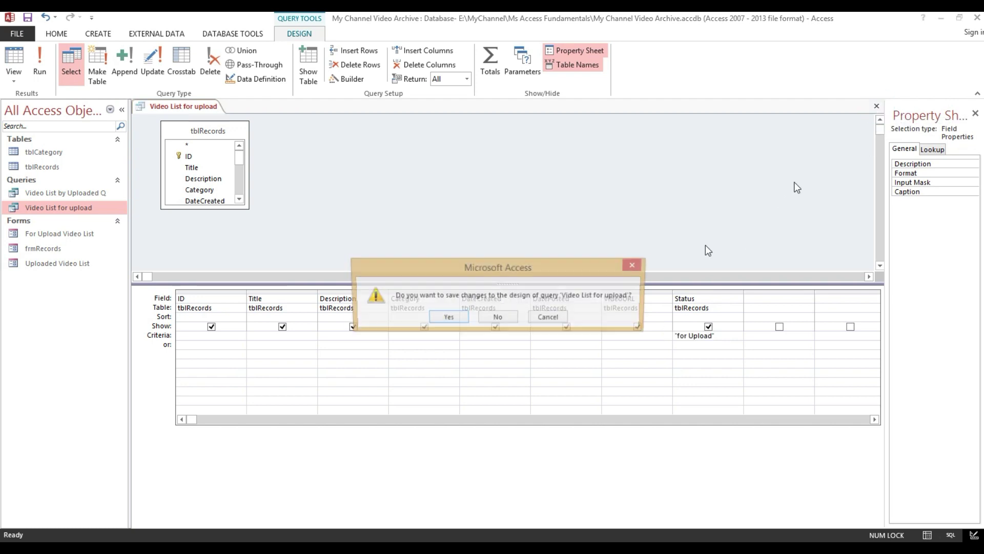
{"action": "left_click", "coordinate": [431, 317]}
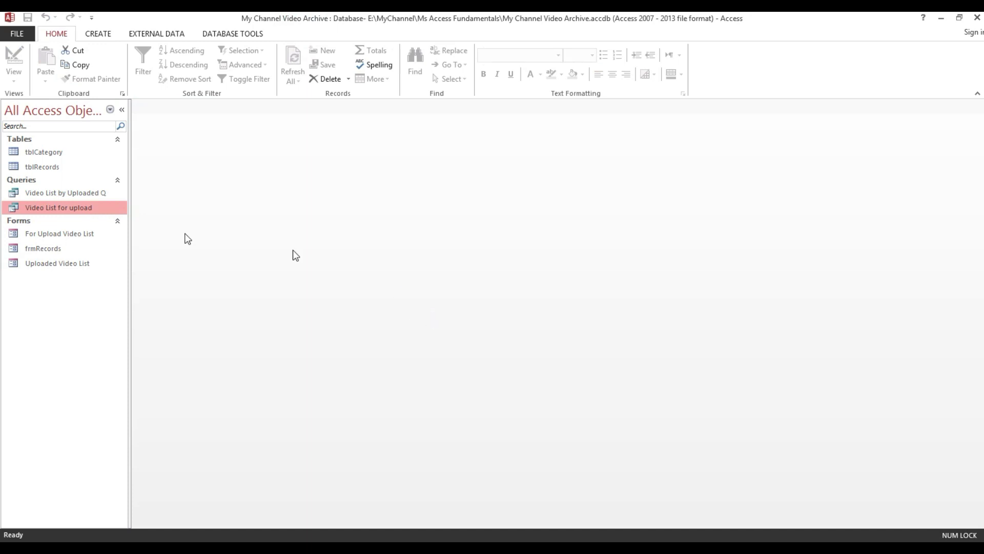
Delete both the Video List by Uploaded Q and Video List for upload queries from the database
{"action": "left_click", "coordinate": [38, 194]}
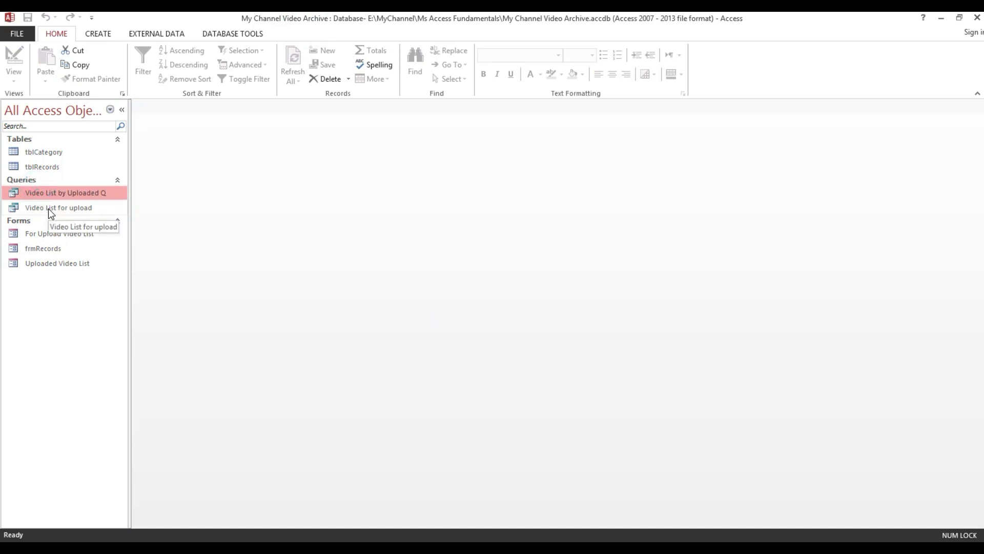
{"action": "left_click", "coordinate": [49, 208]}
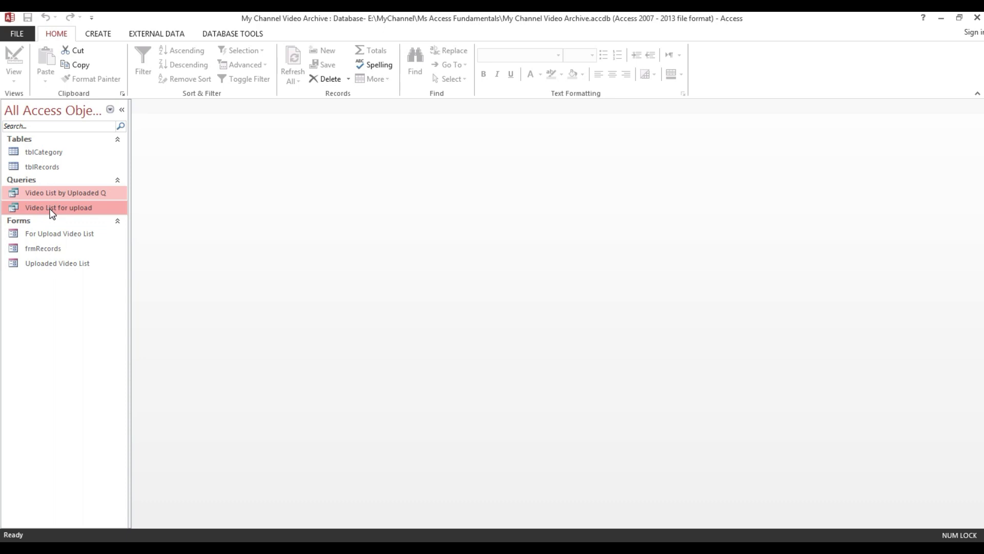
{"action": "key", "text": "Delete"}
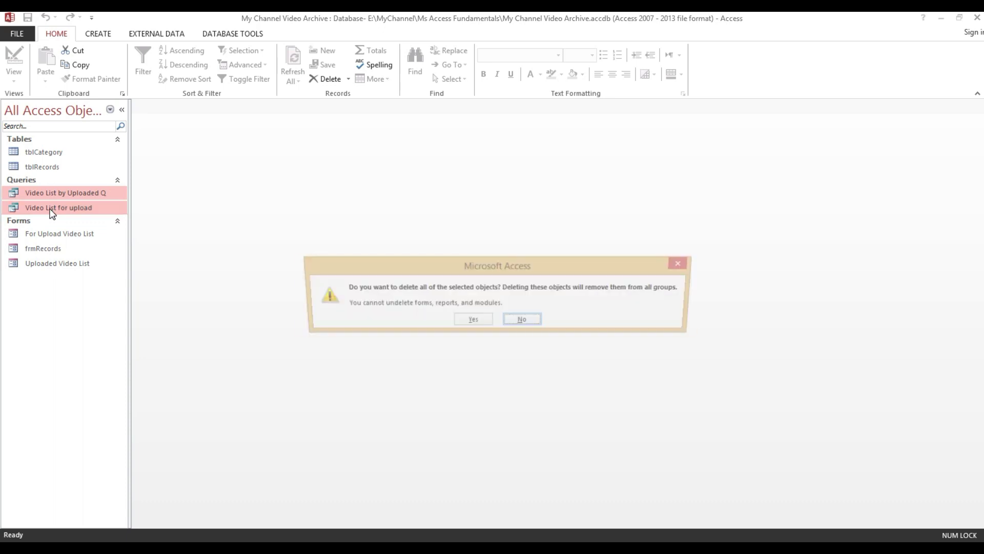
{"action": "left_click", "coordinate": [472, 322]}
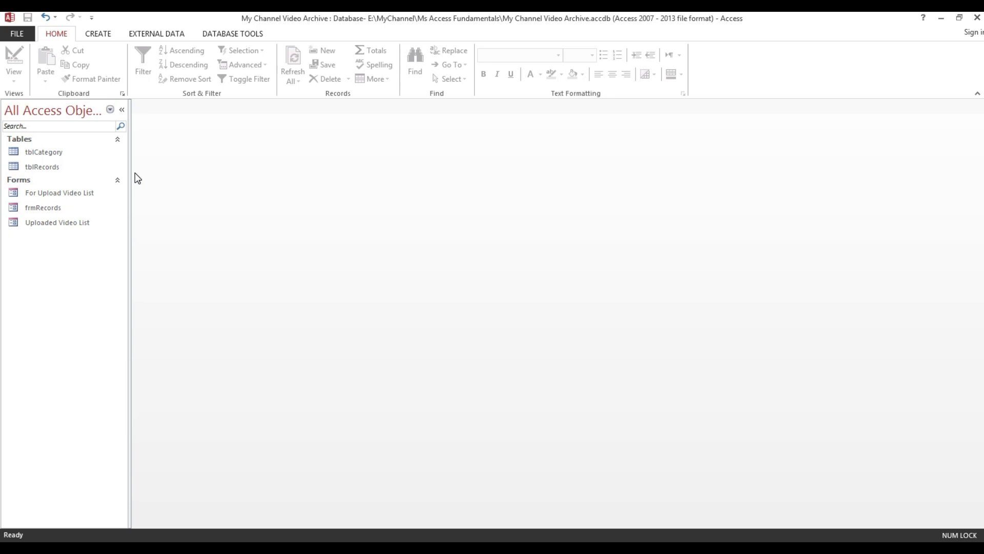
Open the tblRecords table, examine the choices offered in its Status field, and close the table
{"action": "double_click", "coordinate": [50, 167]}
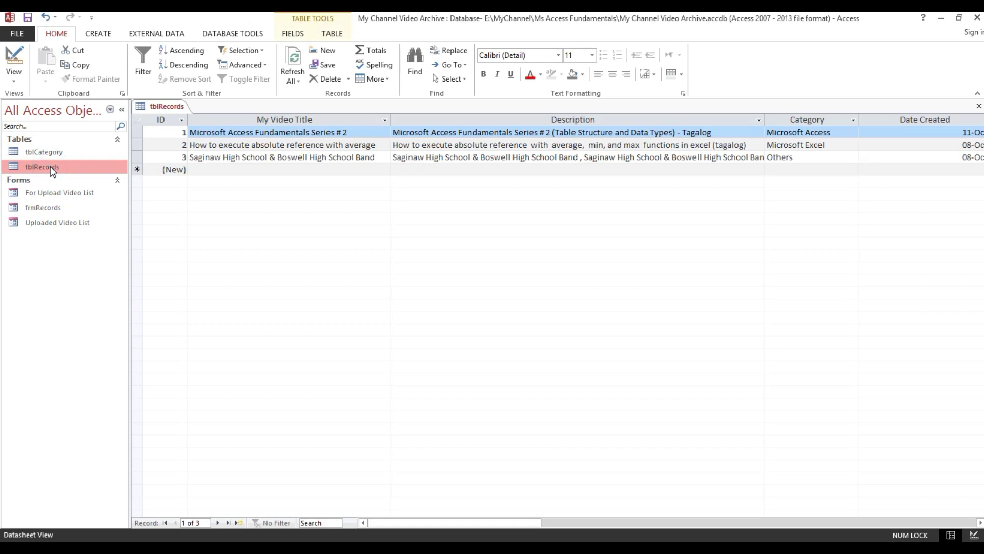
{"action": "left_click", "coordinate": [485, 523]}
{"action": "mouse_move", "coordinate": [485, 523]}
{"action": "left_mouse_down"}
{"action": "mouse_move", "coordinate": [708, 523]}
{"action": "mouse_move", "coordinate": [502, 521]}
{"action": "mouse_move", "coordinate": [619, 521]}
{"action": "left_mouse_up"}
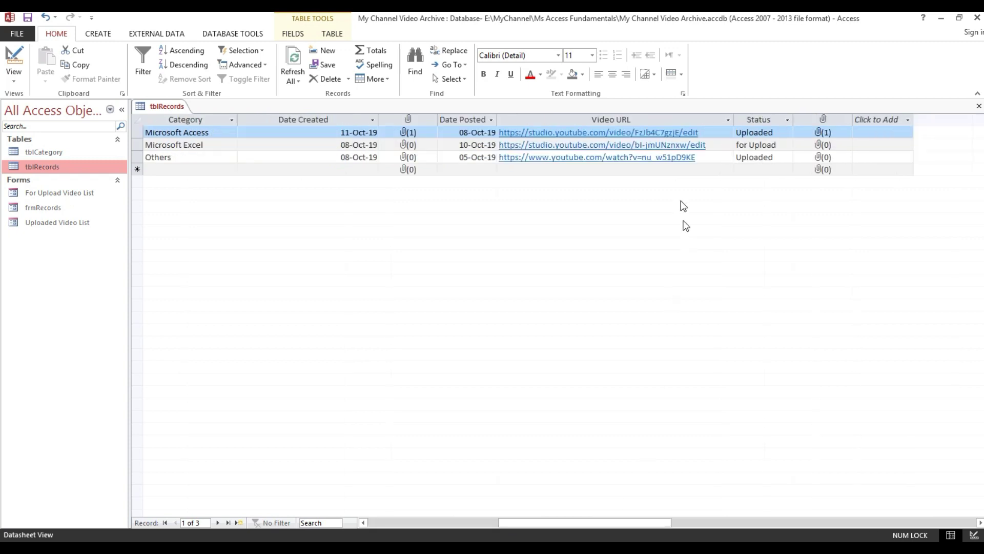
{"action": "left_click", "coordinate": [786, 135]}
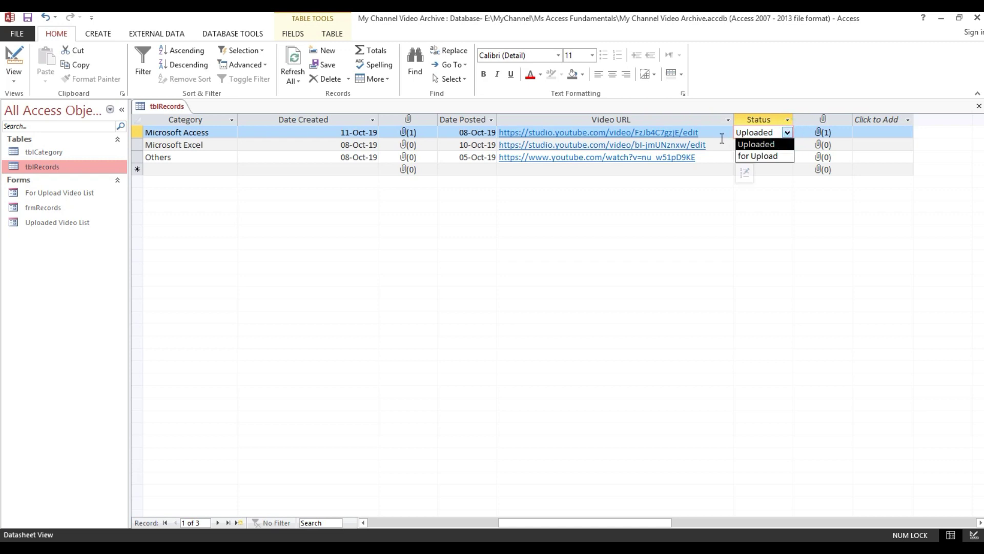
{"action": "left_click", "coordinate": [715, 187]}
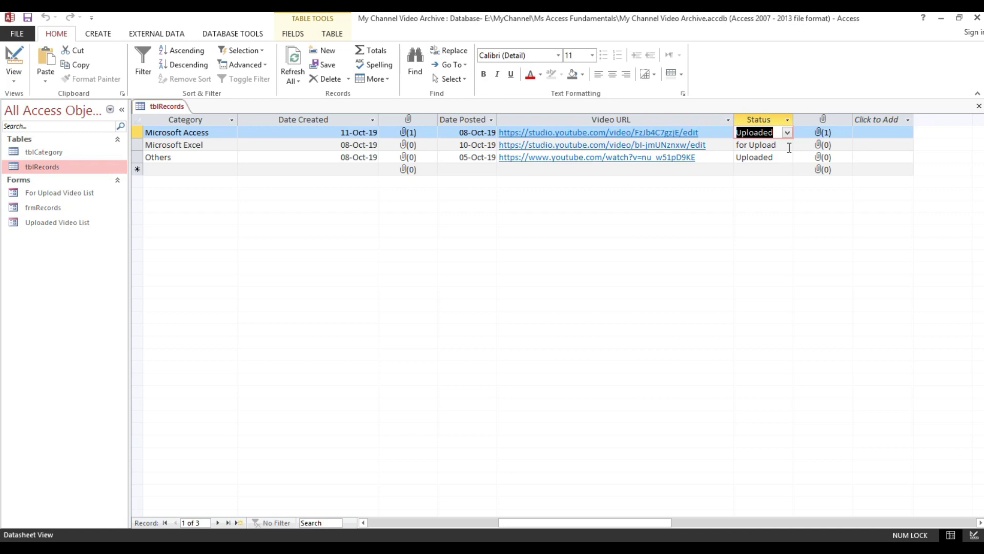
{"action": "left_click", "coordinate": [978, 106]}
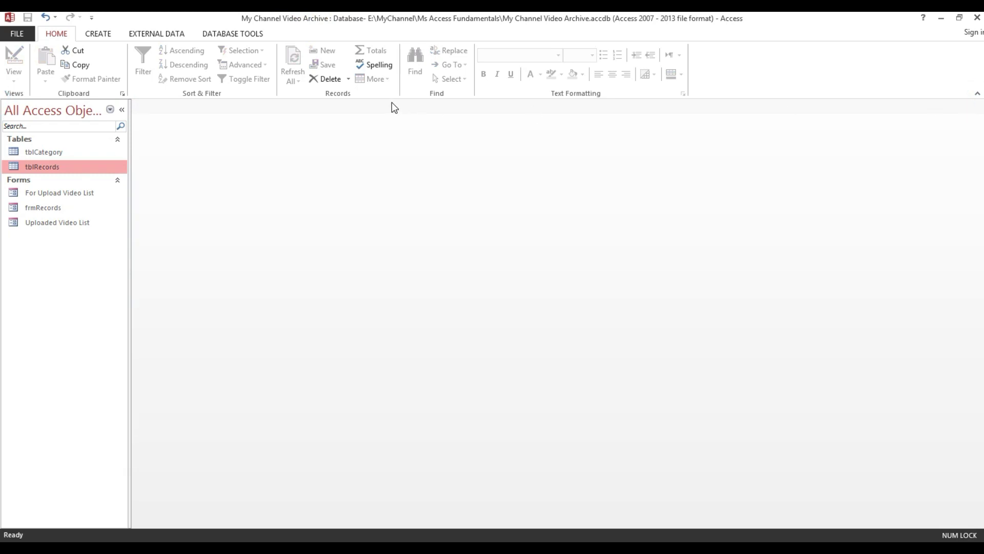
Create a new query in Design View and add the tblRecords table to it
{"action": "left_click", "coordinate": [90, 35]}
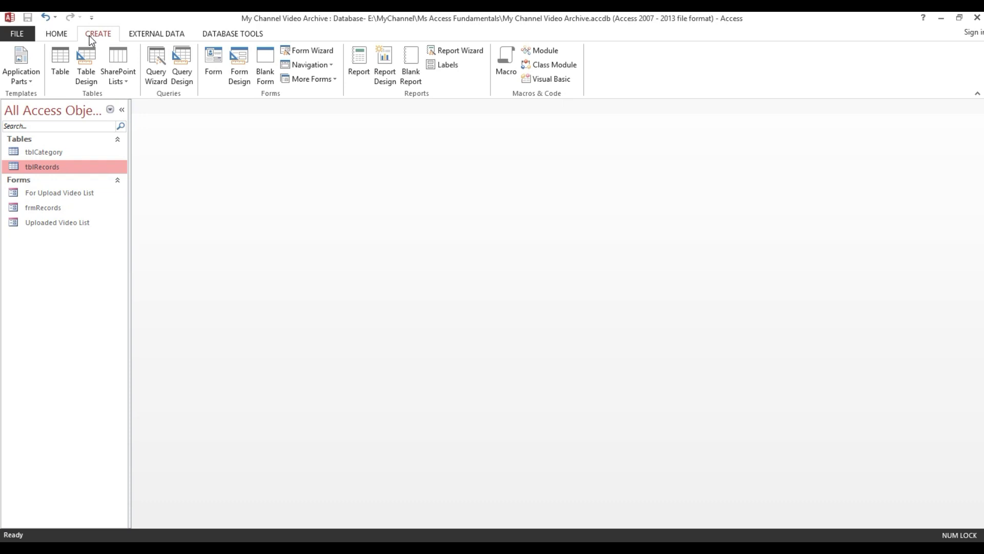
{"action": "left_click", "coordinate": [183, 76]}
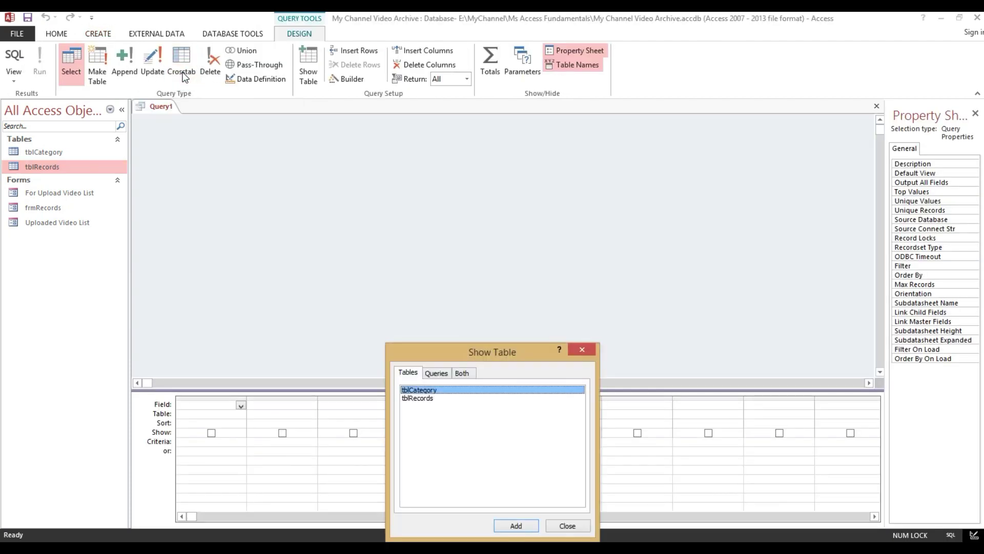
{"action": "left_click_drag", "start_coordinate": [489, 358], "coordinate": [498, 178]}
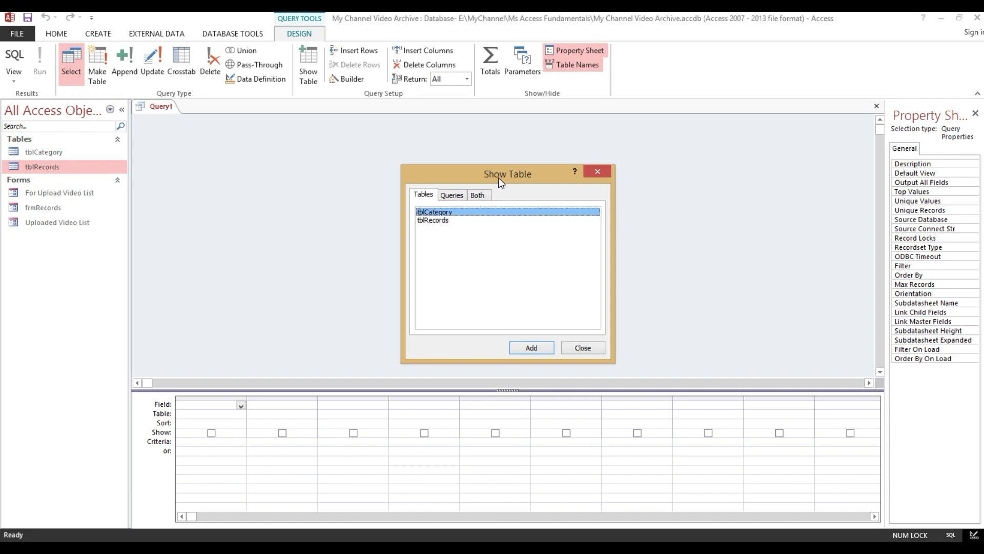
{"action": "left_click", "coordinate": [430, 225]}
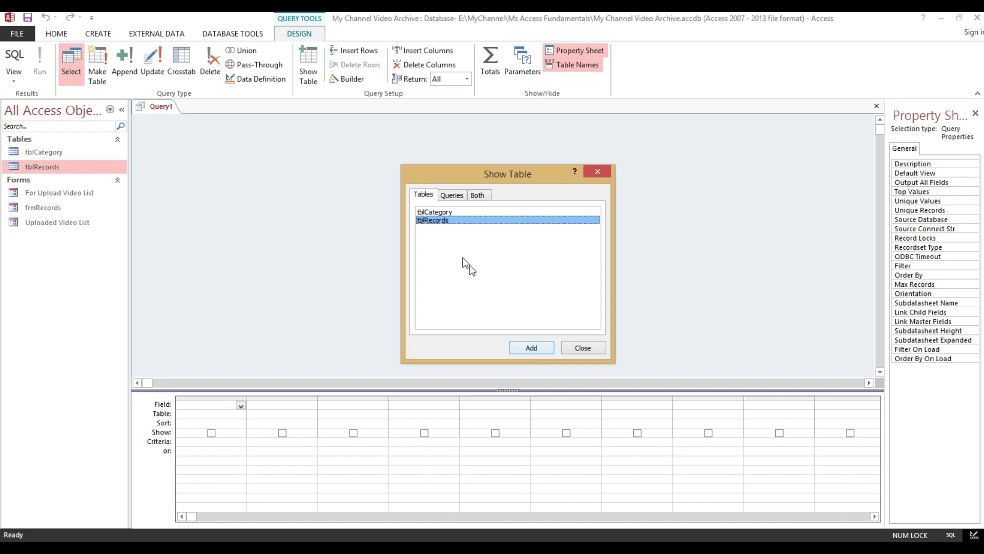
{"action": "left_click", "coordinate": [433, 213]}
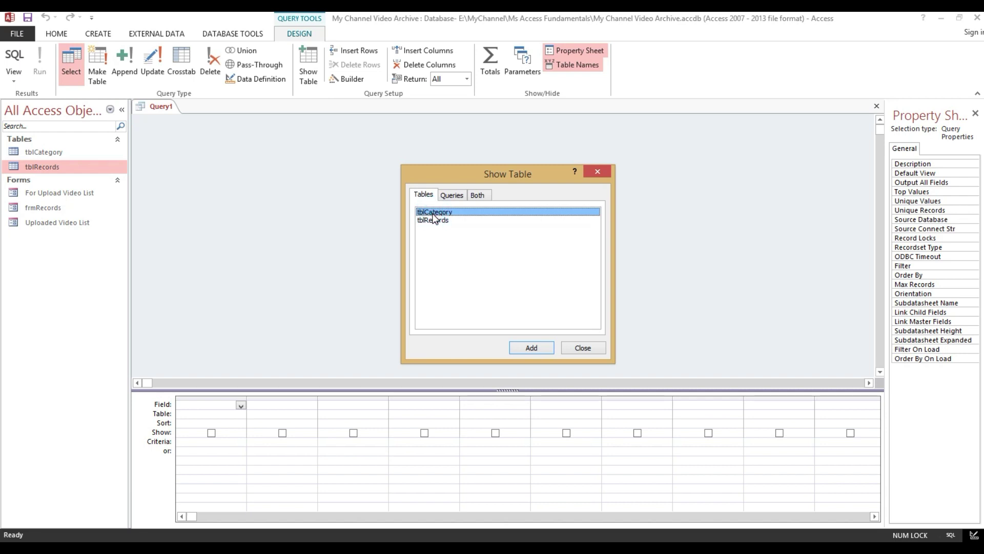
{"action": "left_click", "coordinate": [435, 221]}
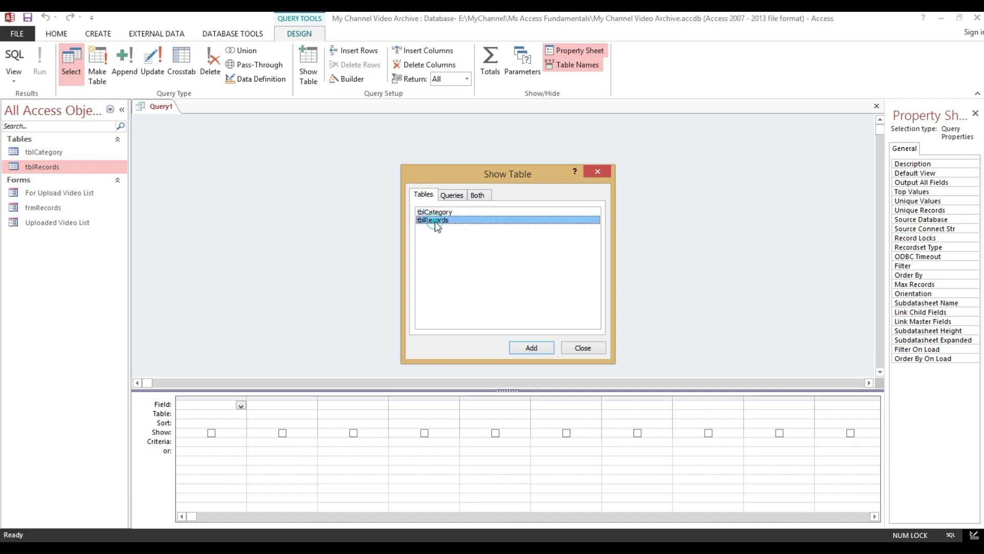
{"action": "double_click", "coordinate": [435, 221]}
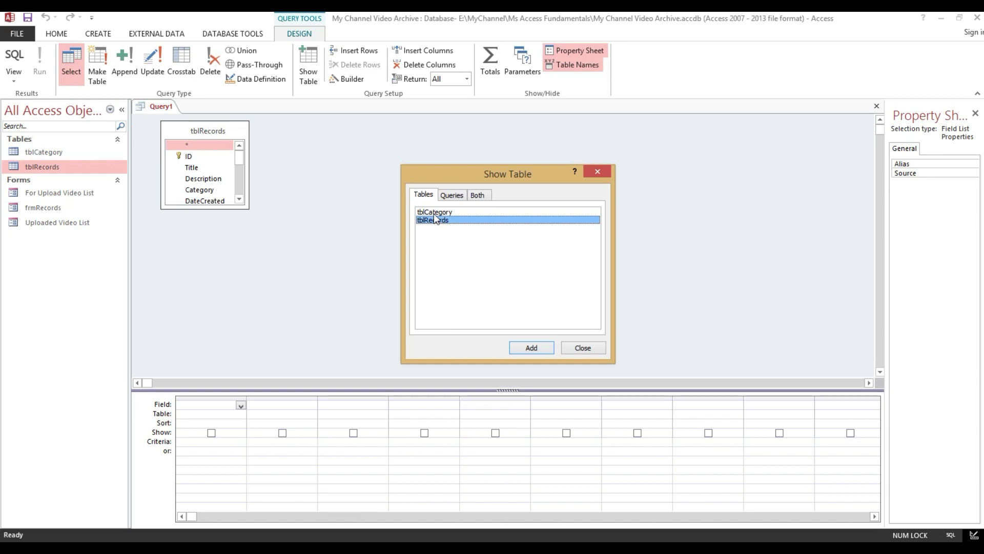
Add the tblCategory table to the query, close the table chooser, and remove tblCategory from the query again
{"action": "left_click", "coordinate": [434, 212]}
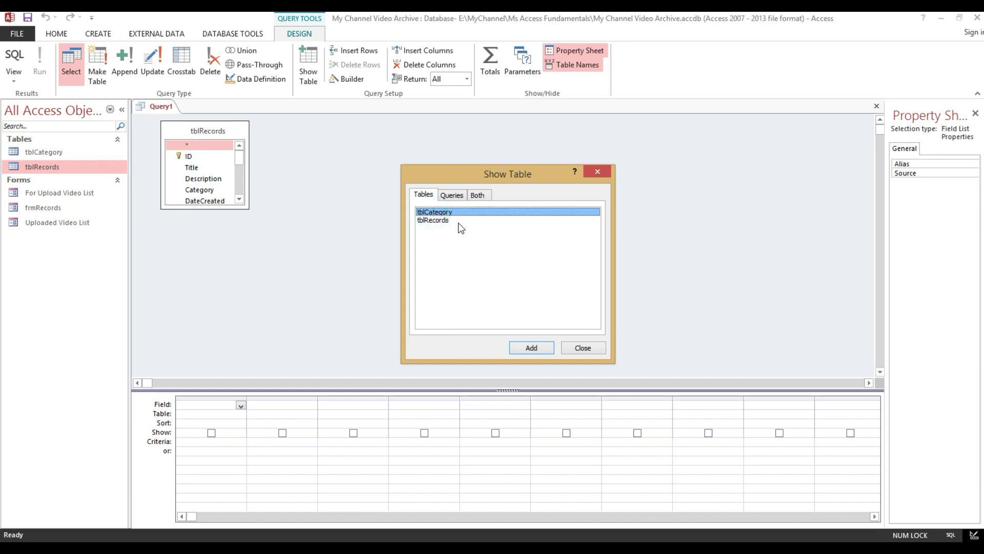
{"action": "left_click", "coordinate": [523, 348]}
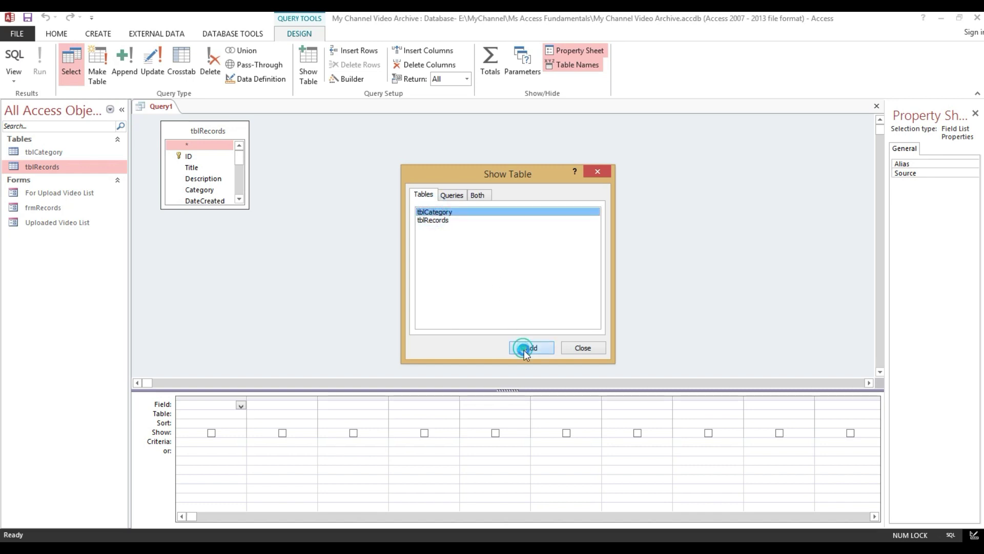
{"action": "left_click", "coordinate": [582, 348]}
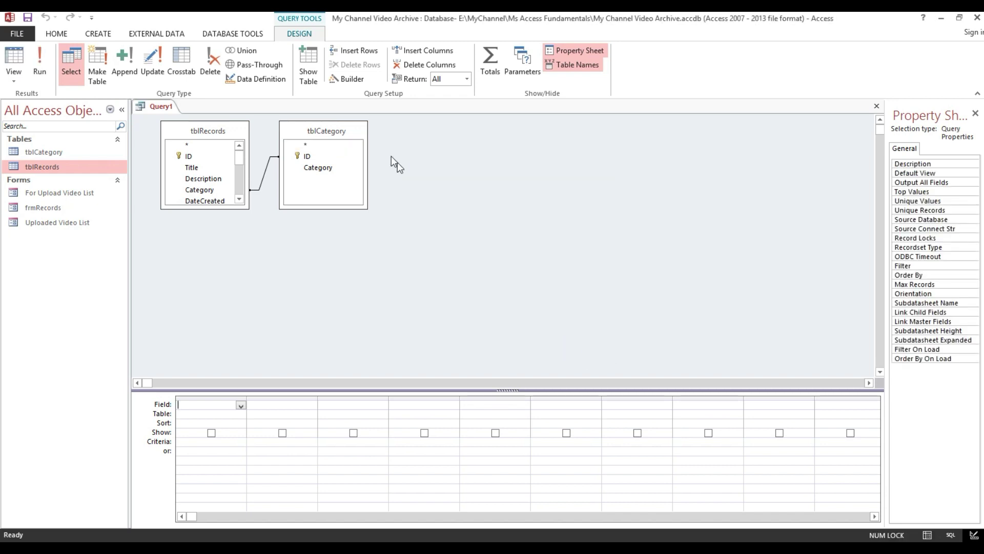
{"action": "right_click", "coordinate": [322, 130]}
{"action": "left_click", "coordinate": [353, 136]}
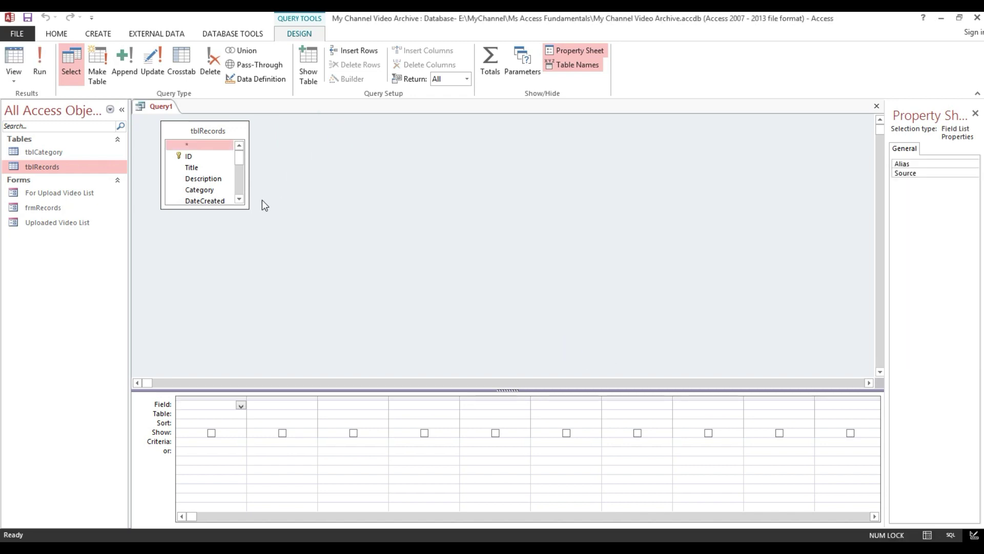
Enlarge the tblRecords field list and add the ID, Title, DatePosted, VideoURL and Status fields to the query grid
{"action": "left_click_drag", "start_coordinate": [249, 208], "coordinate": [411, 317]}
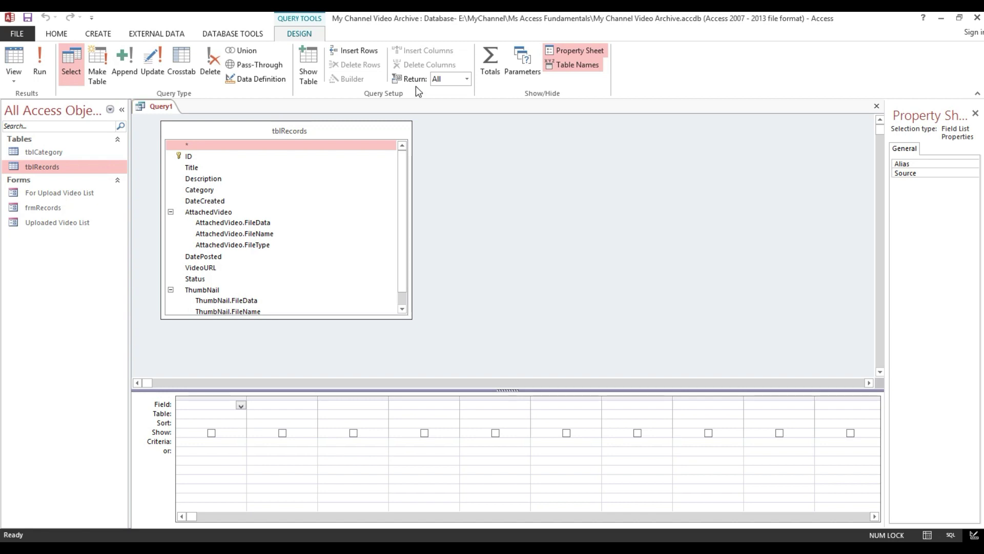
{"action": "left_click", "coordinate": [403, 170]}
{"action": "double_click", "coordinate": [189, 157]}
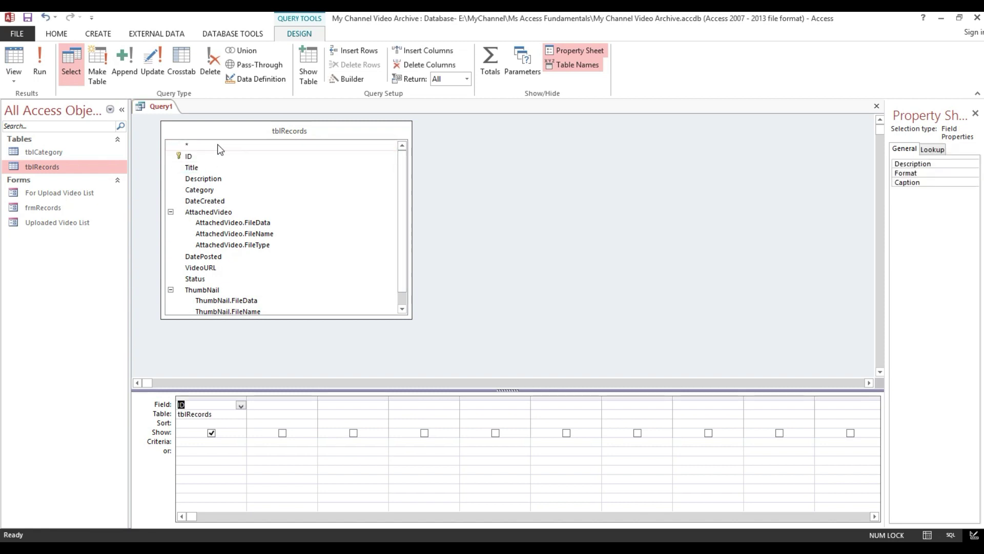
{"action": "left_click", "coordinate": [194, 169]}
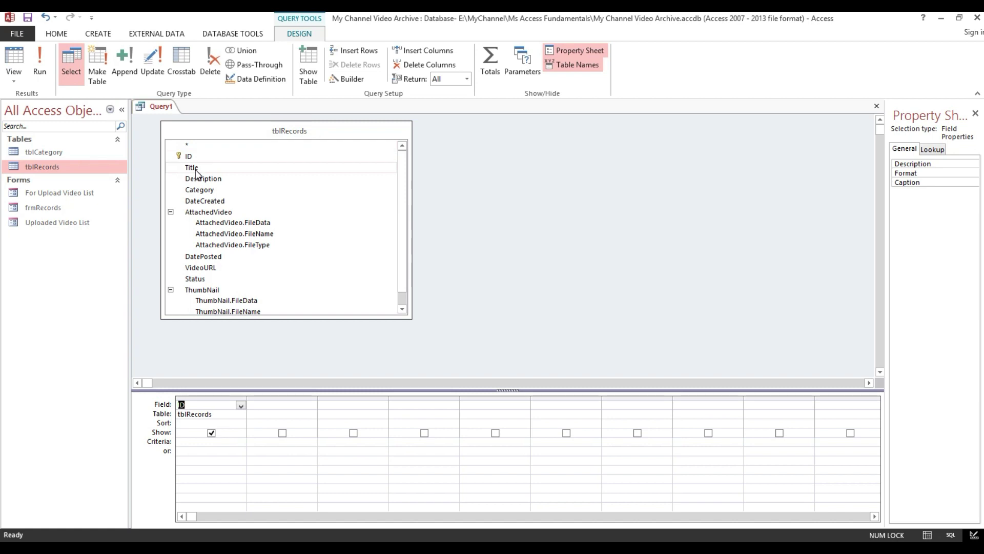
{"action": "double_click", "coordinate": [192, 168]}
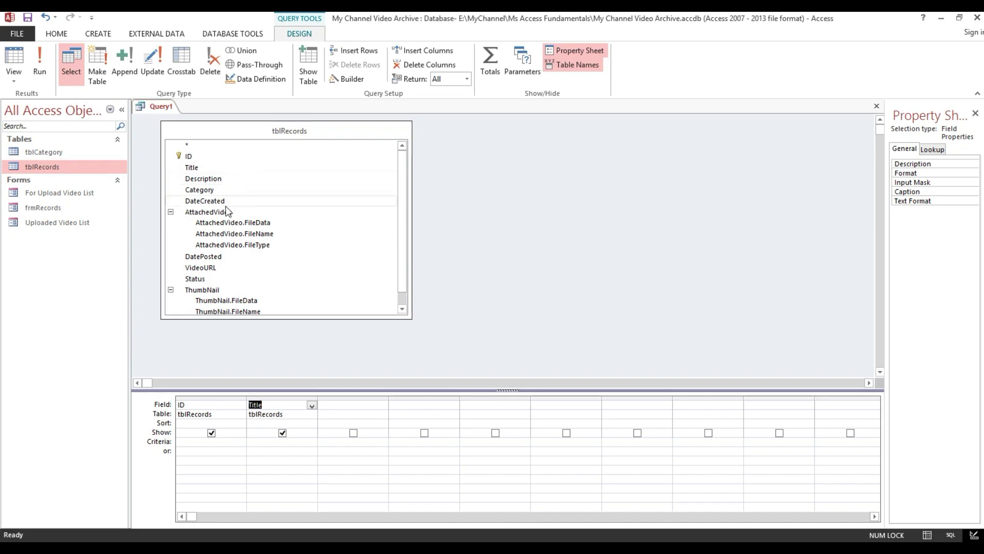
{"action": "double_click", "coordinate": [201, 257]}
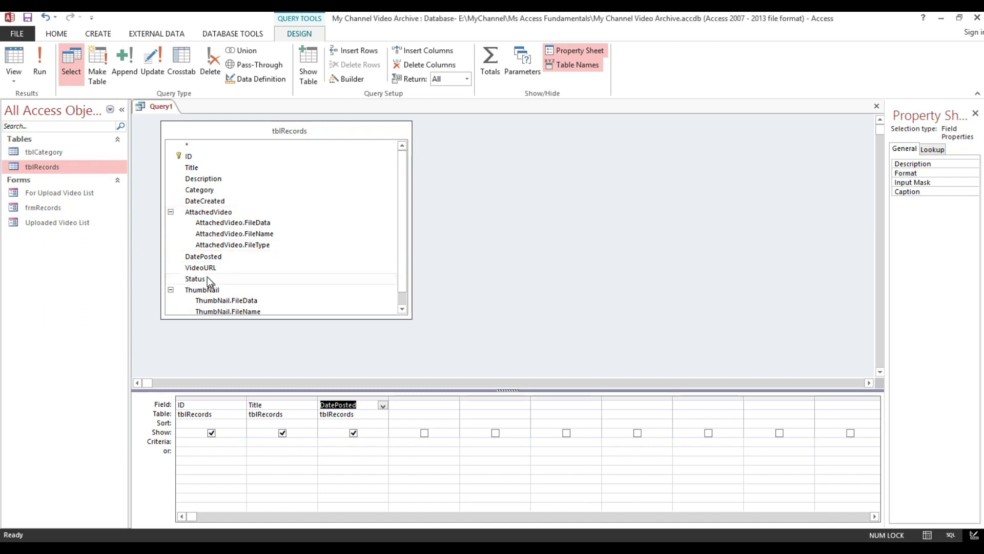
{"action": "double_click", "coordinate": [198, 269]}
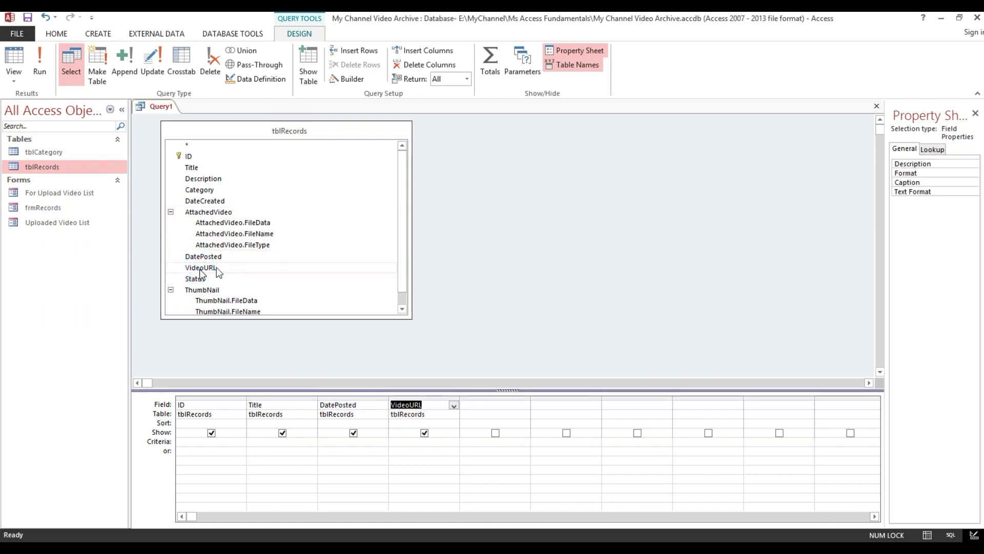
{"action": "double_click", "coordinate": [195, 280]}
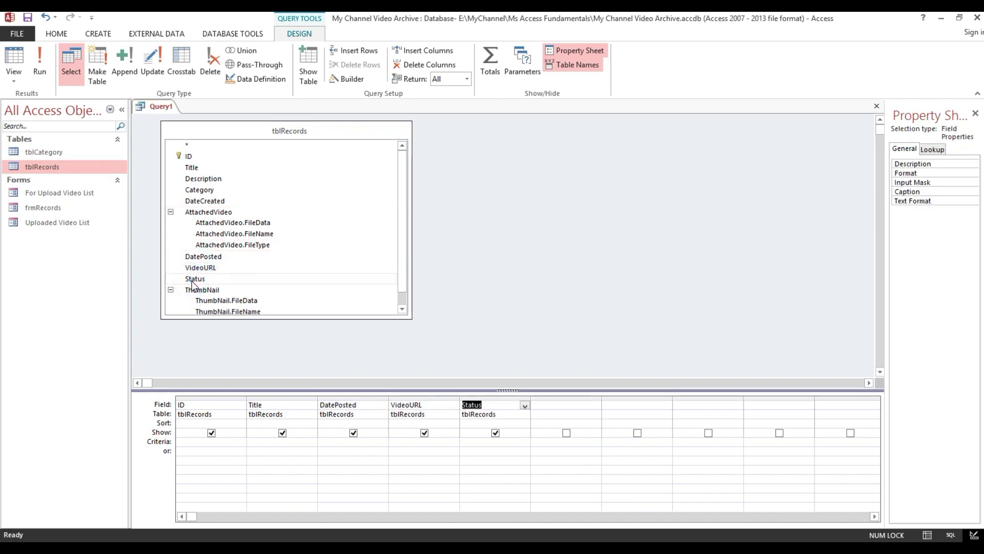
Run the query, widen its Status column, and copy the Uploaded value from the first record
{"action": "left_click", "coordinate": [40, 59]}
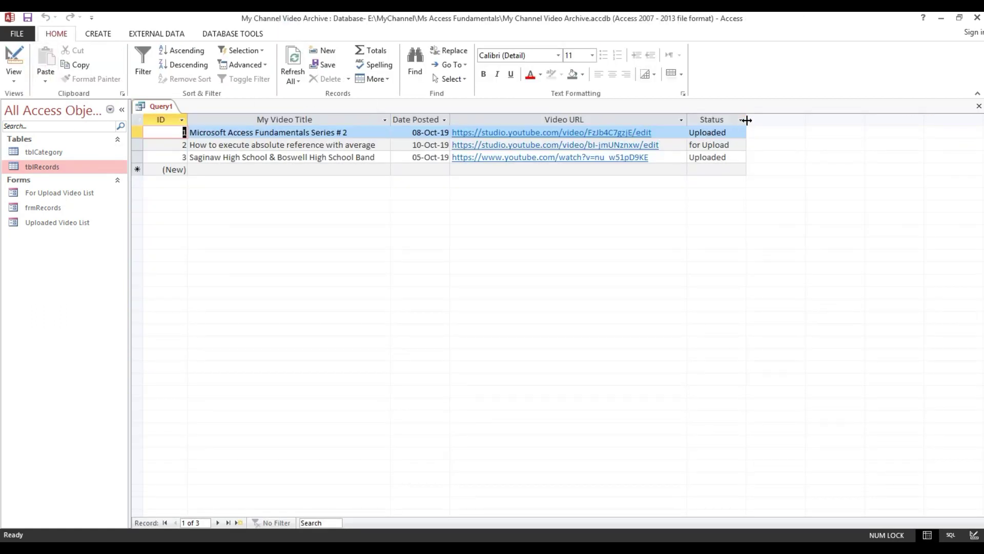
{"action": "left_click_drag", "start_coordinate": [747, 120], "coordinate": [782, 121]}
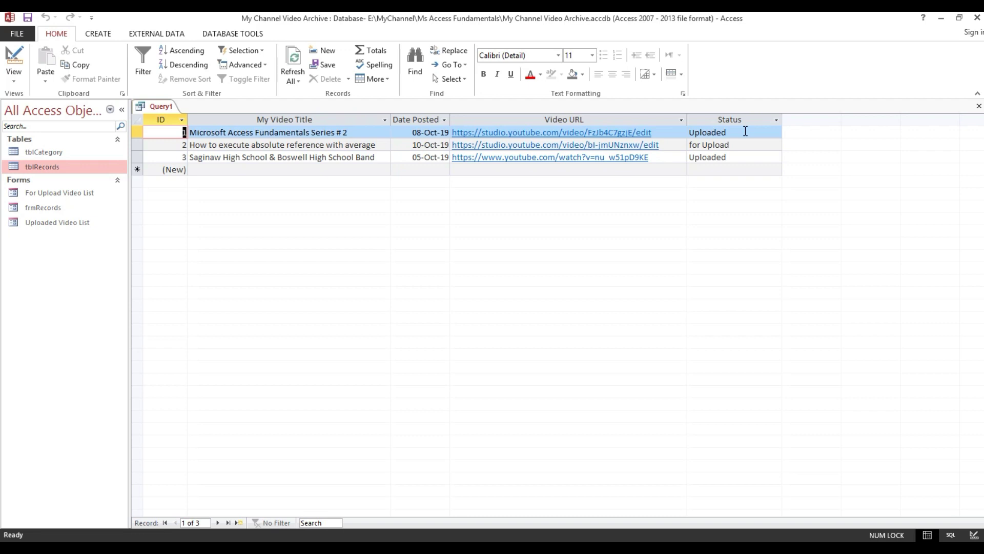
{"action": "left_click_drag", "start_coordinate": [745, 131], "coordinate": [705, 132]}
{"action": "right_click", "coordinate": [704, 132]}
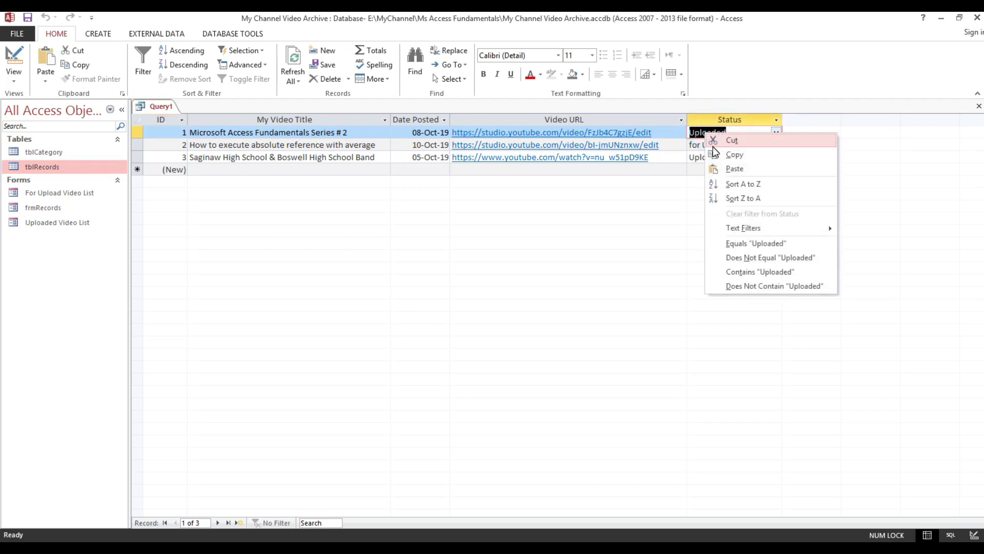
{"action": "left_click", "coordinate": [725, 156]}
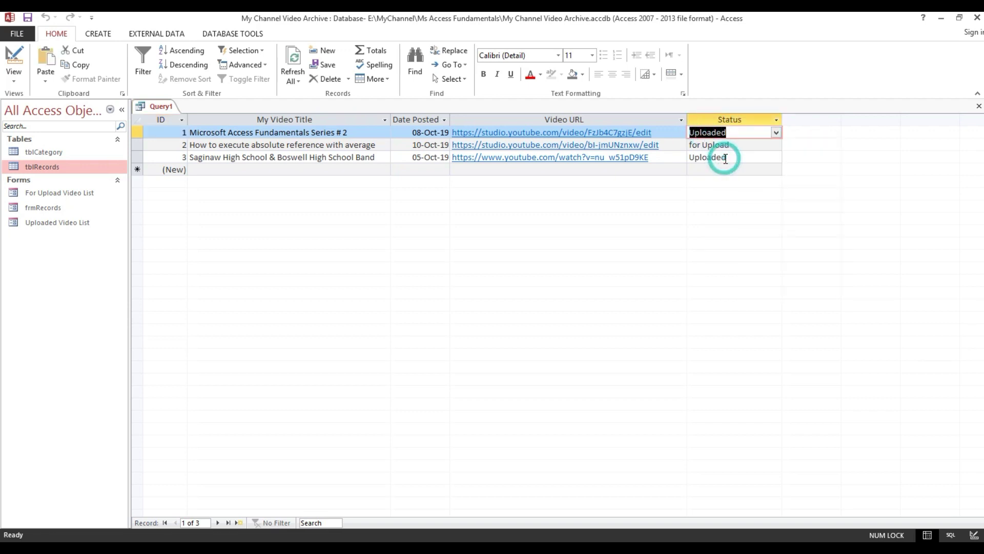
Set the Status field's criteria to "Uploaded" in Design View, run the query to check it, and return to the design
{"action": "left_click", "coordinate": [15, 82]}
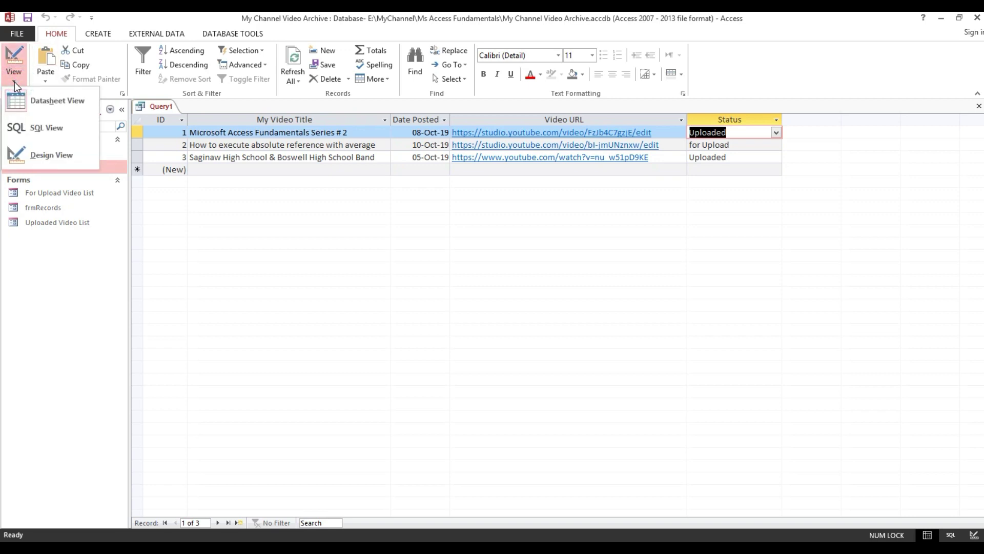
{"action": "left_click", "coordinate": [39, 165]}
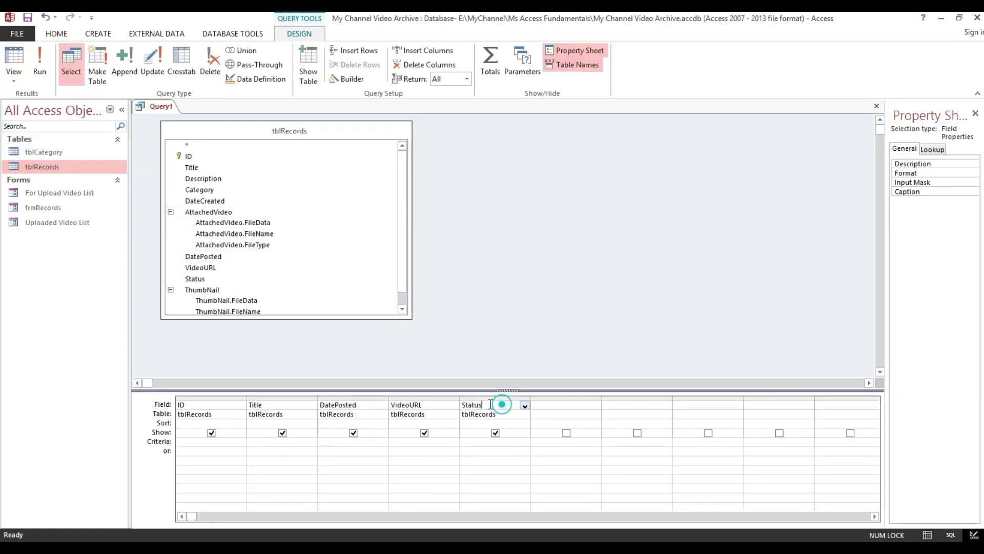
{"action": "left_click", "coordinate": [467, 443]}
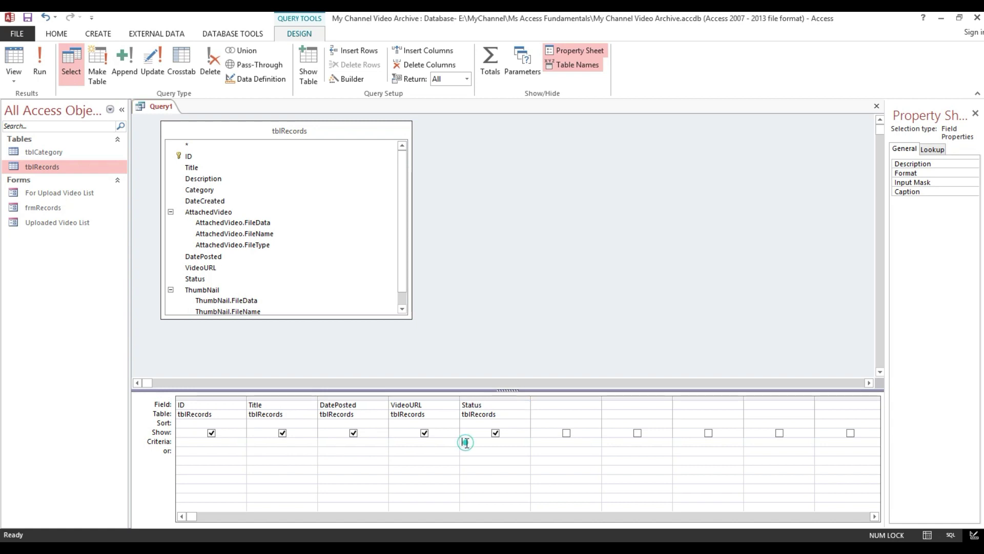
{"action": "type", "text": "\"Uploaded\""}
{"action": "left_click", "coordinate": [41, 62]}
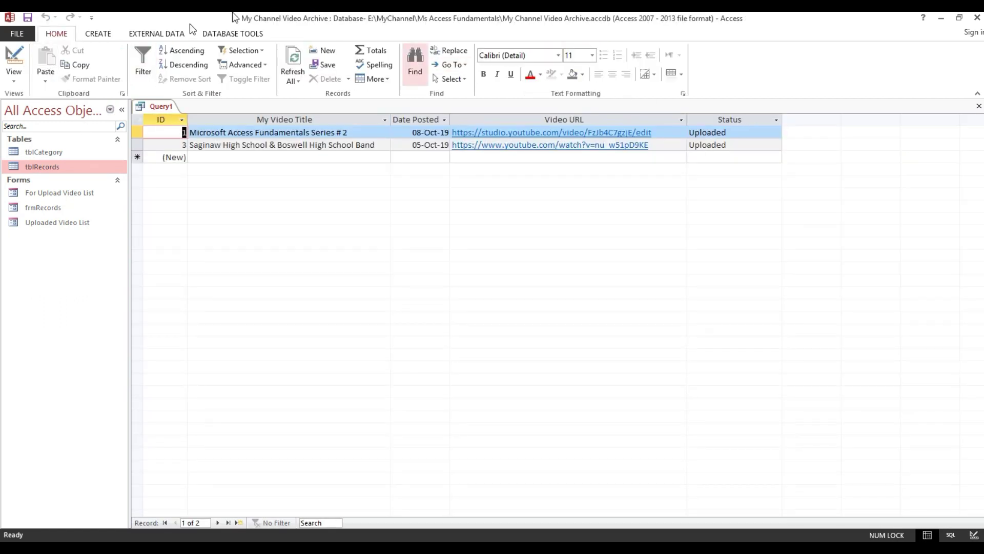
{"action": "left_click", "coordinate": [13, 55]}
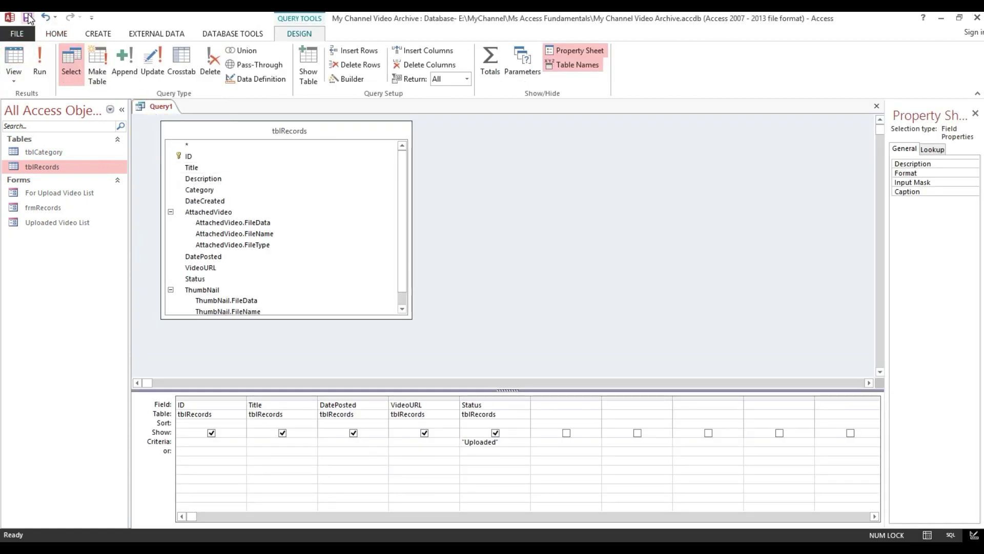
Save the query as Upload video List, view its datasheet, and close it
{"action": "left_click", "coordinate": [27, 18]}
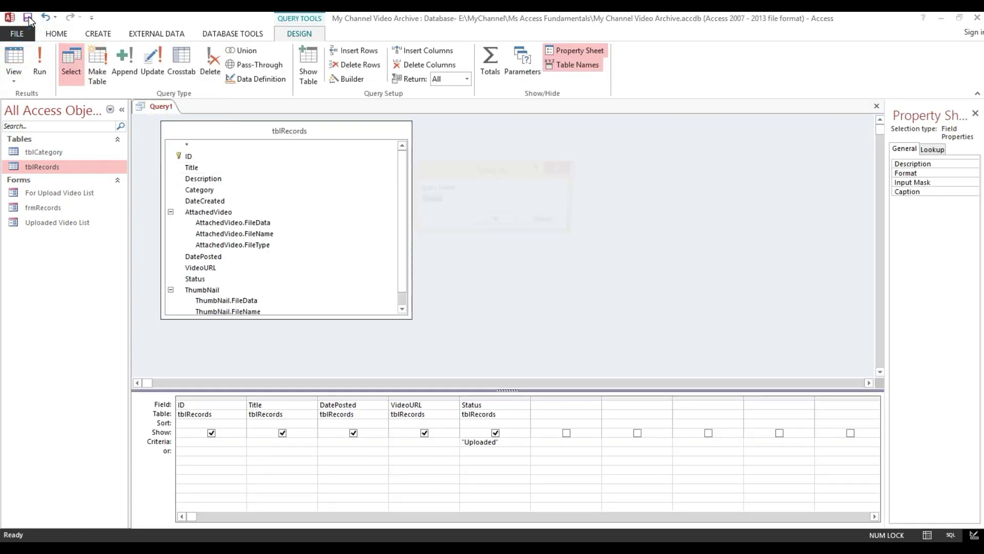
{"action": "type", "text": "V"}
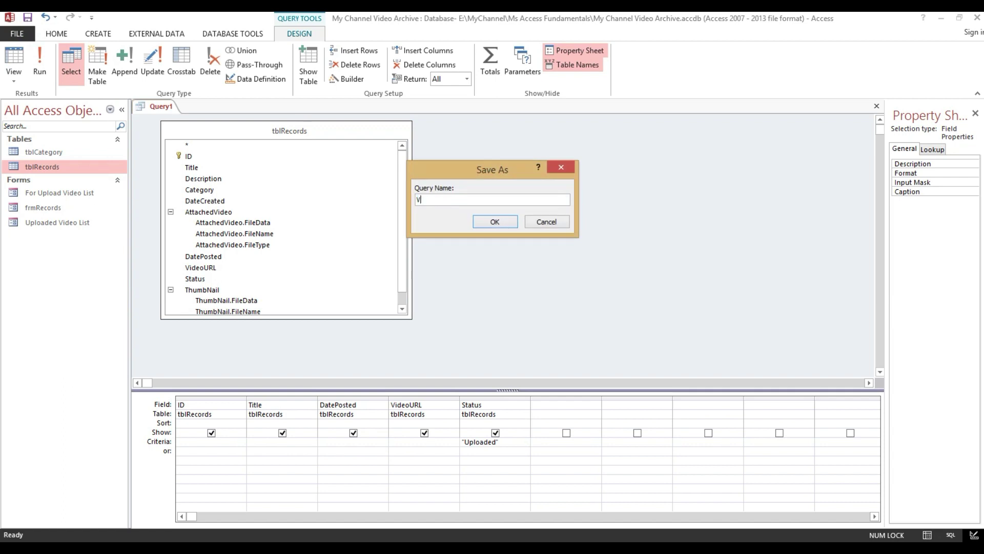
{"action": "type", "text": "id"}
{"action": "type", "text": "eo"}
{"action": "type", "text": " for "}
{"action": "type", "text": "U"}
{"action": "type", "text": "pload"}
{"action": "key", "text": "BackSpace"}
{"action": "key", "text": "BackSpace"}
{"action": "key", "text": "BackSpace"}
{"action": "key", "text": "BackSpace"}
{"action": "key", "text": "BackSpace"}
{"action": "key", "text": "BackSpace"}
{"action": "key", "text": "BackSpace"}
{"action": "key", "text": "BackSpace"}
{"action": "key", "text": "BackSpace"}
{"action": "key", "text": "BackSpace"}
{"action": "key", "text": "BackSpace"}
{"action": "key", "text": "BackSpace"}
{"action": "key", "text": "BackSpace"}
{"action": "key", "text": "BackSpace"}
{"action": "key", "text": "BackSpace"}
{"action": "key", "text": "BackSpace"}
{"action": "type", "text": "Upload video List"}
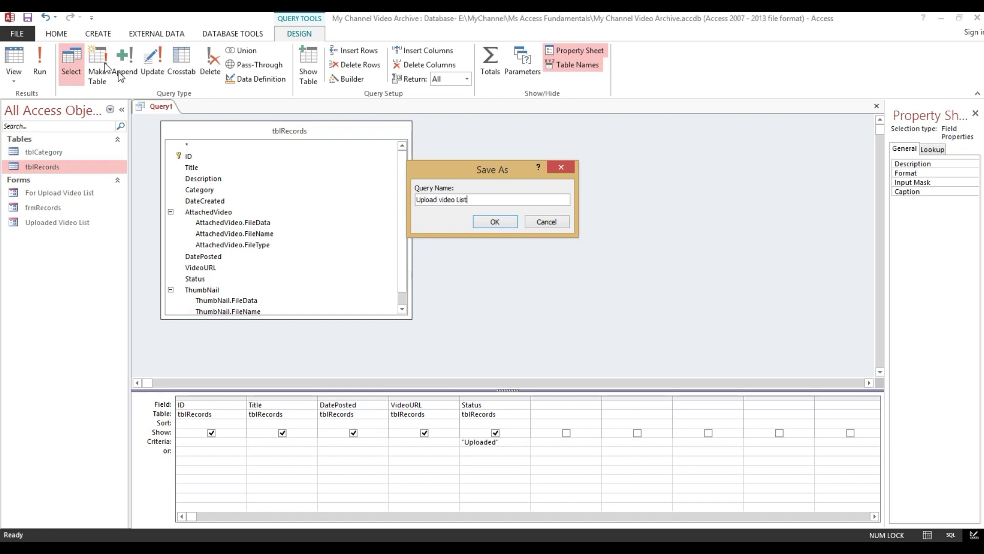
{"action": "left_click", "coordinate": [493, 221]}
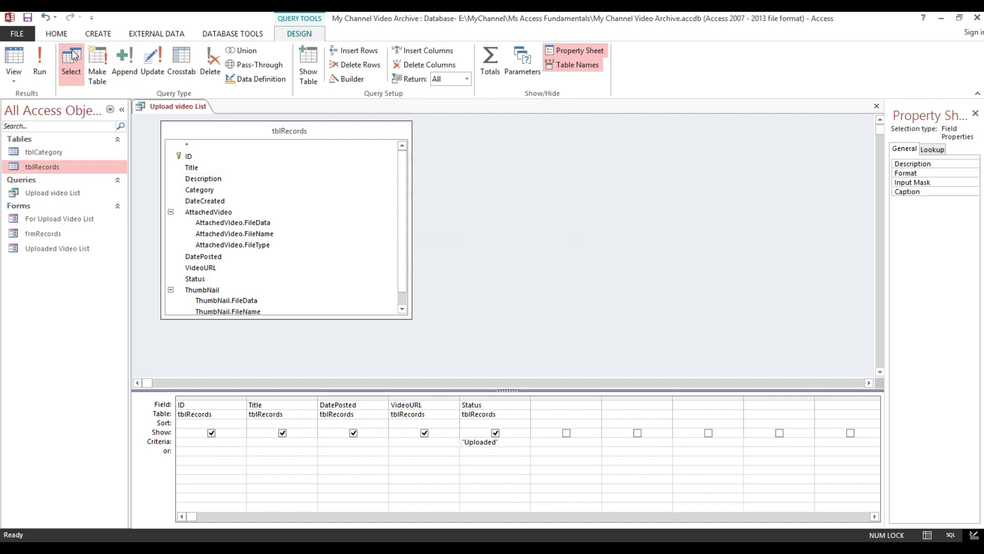
{"action": "left_click", "coordinate": [18, 60]}
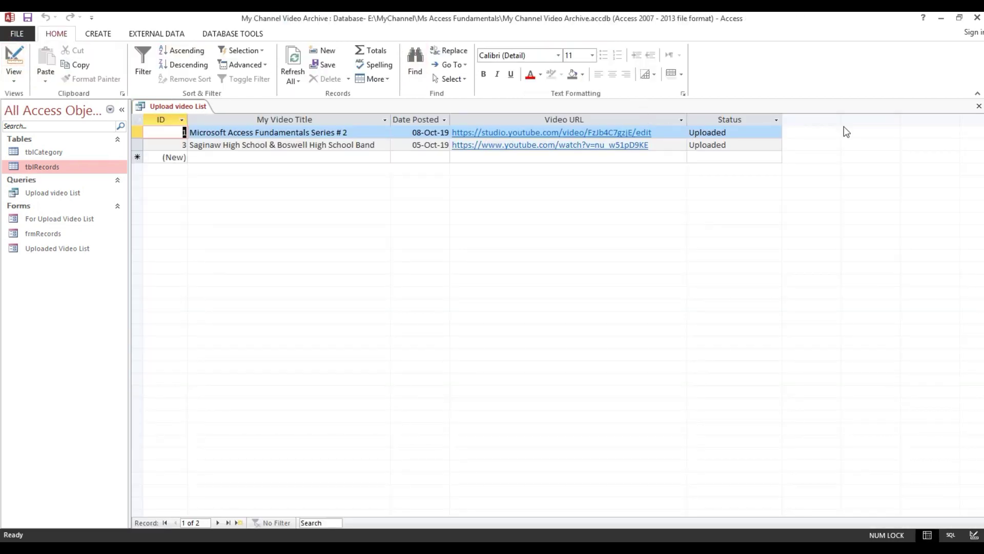
{"action": "left_click", "coordinate": [978, 106]}
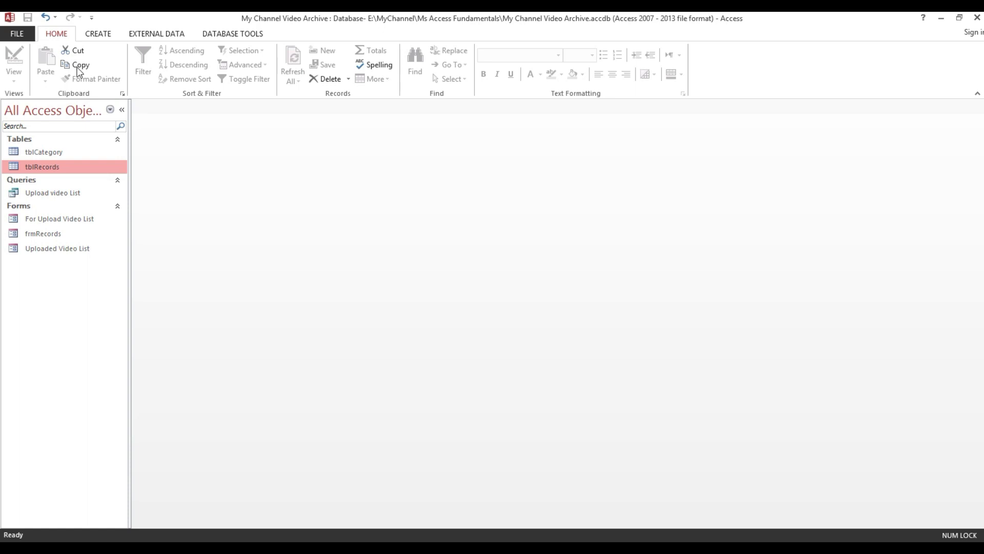
Create another query in Design View based on the tblRecords table
{"action": "left_click", "coordinate": [97, 34]}
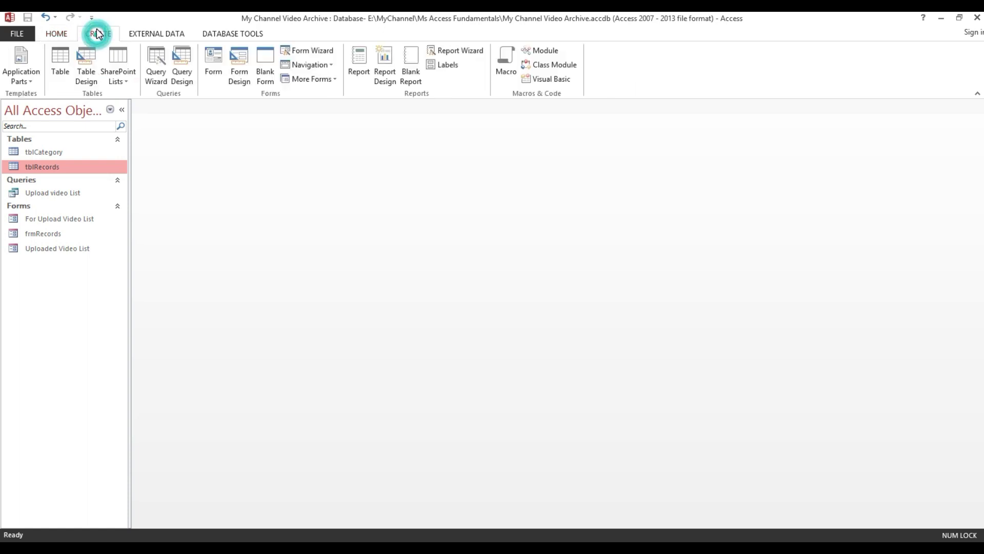
{"action": "left_click", "coordinate": [181, 72]}
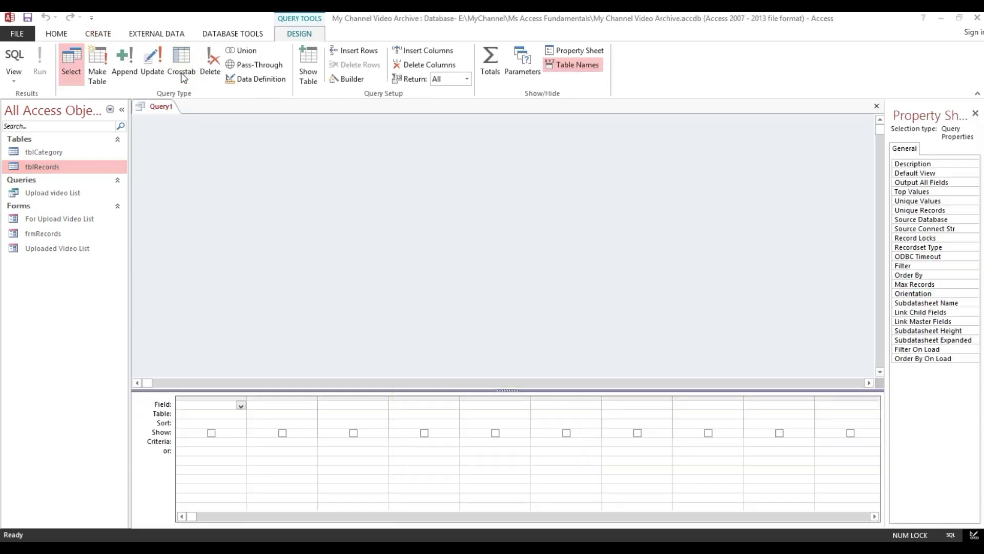
{"action": "left_click_drag", "start_coordinate": [418, 358], "coordinate": [374, 185]}
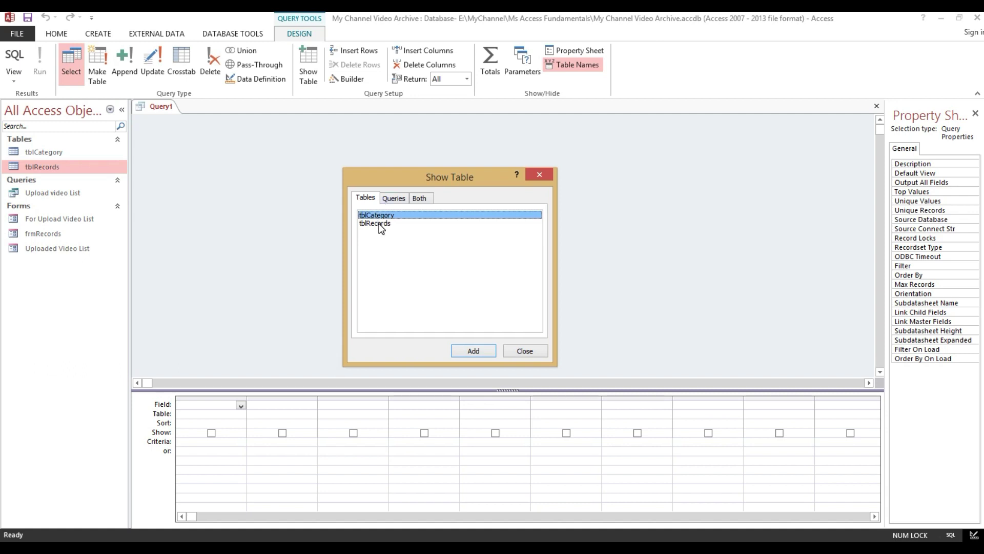
{"action": "double_click", "coordinate": [380, 224]}
{"action": "left_click", "coordinate": [521, 350]}
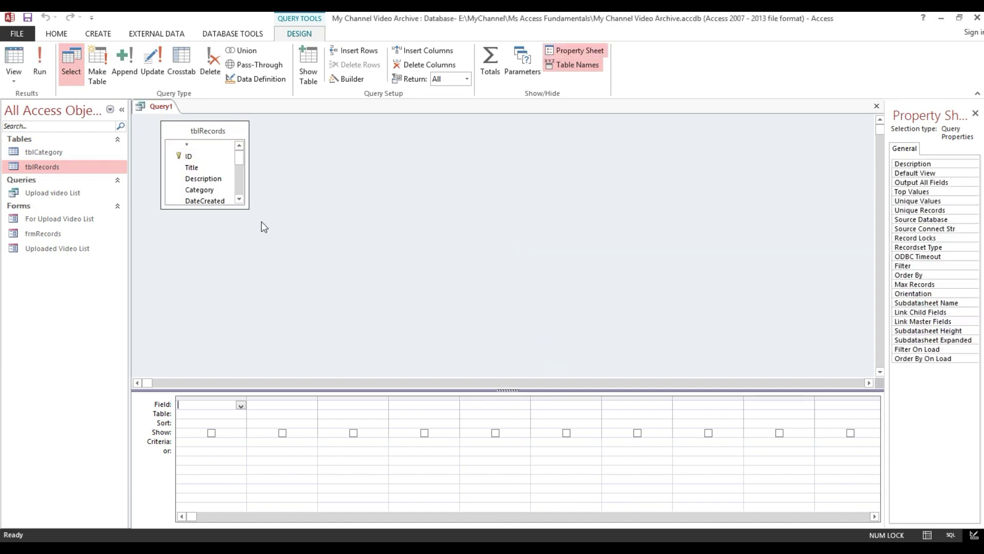
Enlarge the tblRecords field list and add the ID, Description, Category, DateCreated and Status fields to the query grid
{"action": "left_click_drag", "start_coordinate": [247, 210], "coordinate": [384, 278]}
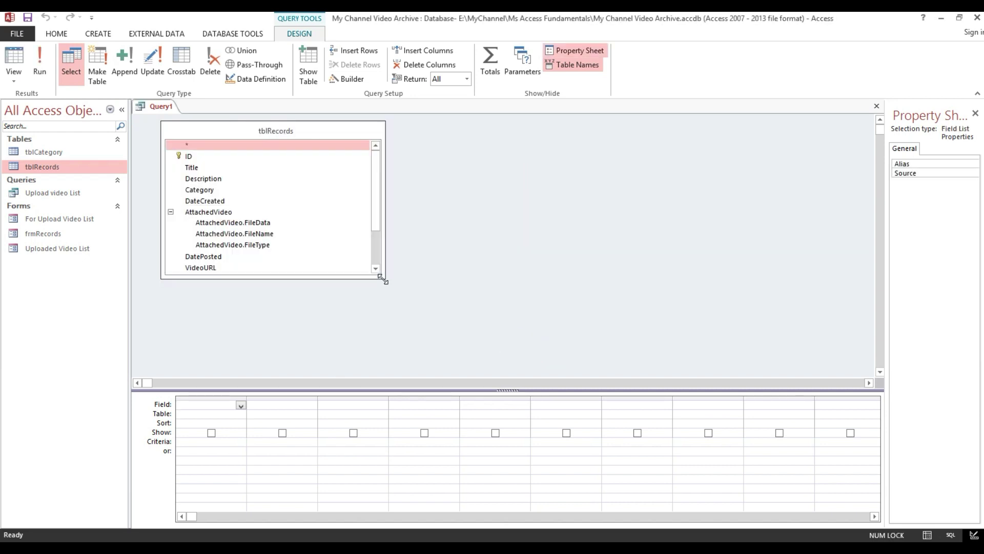
{"action": "double_click", "coordinate": [189, 156]}
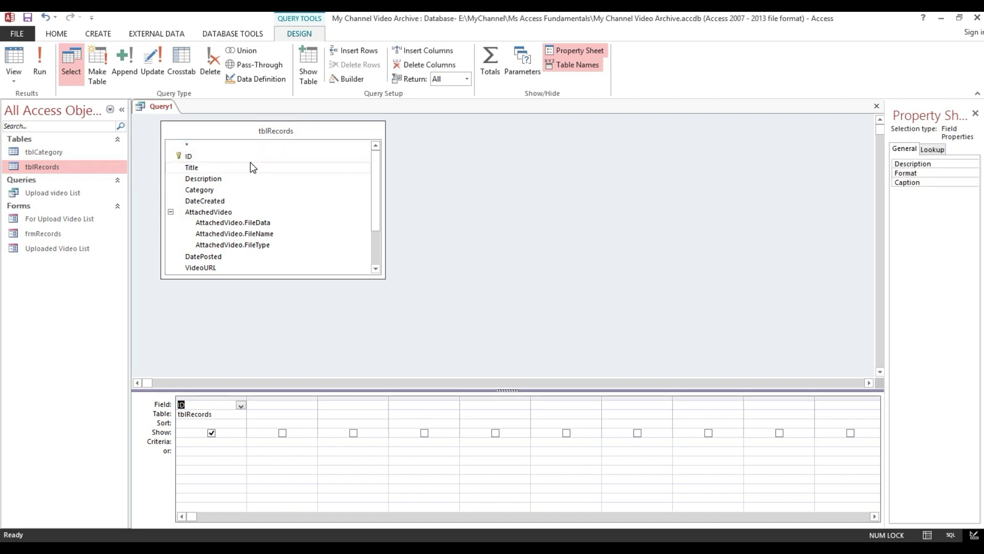
{"action": "double_click", "coordinate": [205, 178]}
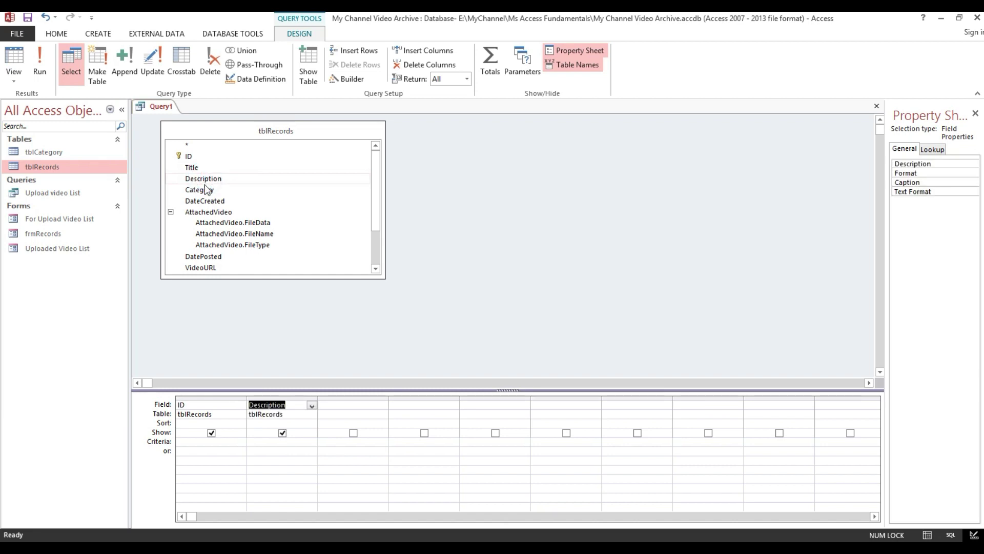
{"action": "left_click", "coordinate": [204, 190]}
{"action": "double_click", "coordinate": [204, 190]}
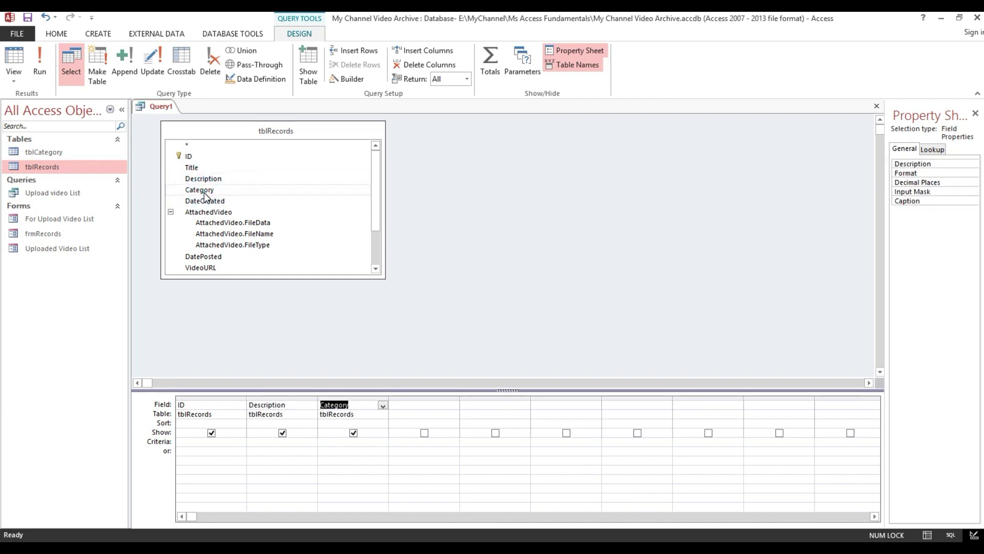
{"action": "left_click", "coordinate": [205, 202]}
{"action": "double_click", "coordinate": [205, 202]}
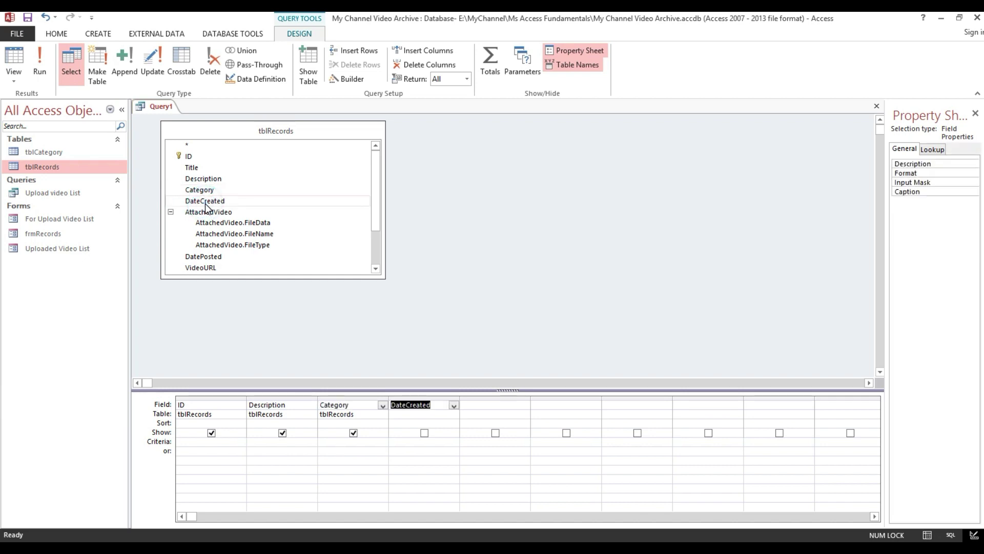
{"action": "left_click_drag", "start_coordinate": [377, 202], "coordinate": [380, 212]}
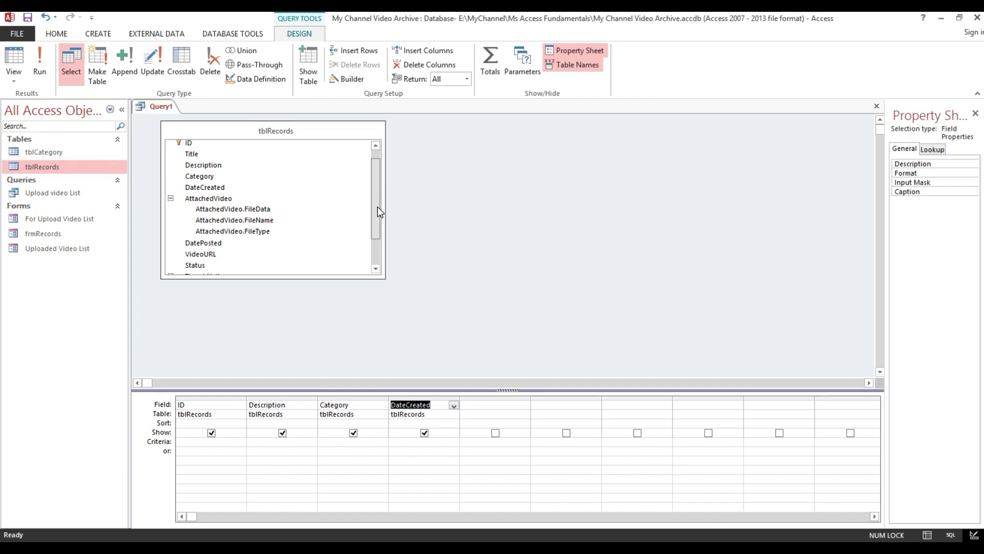
{"action": "left_click_drag", "start_coordinate": [377, 207], "coordinate": [376, 224]}
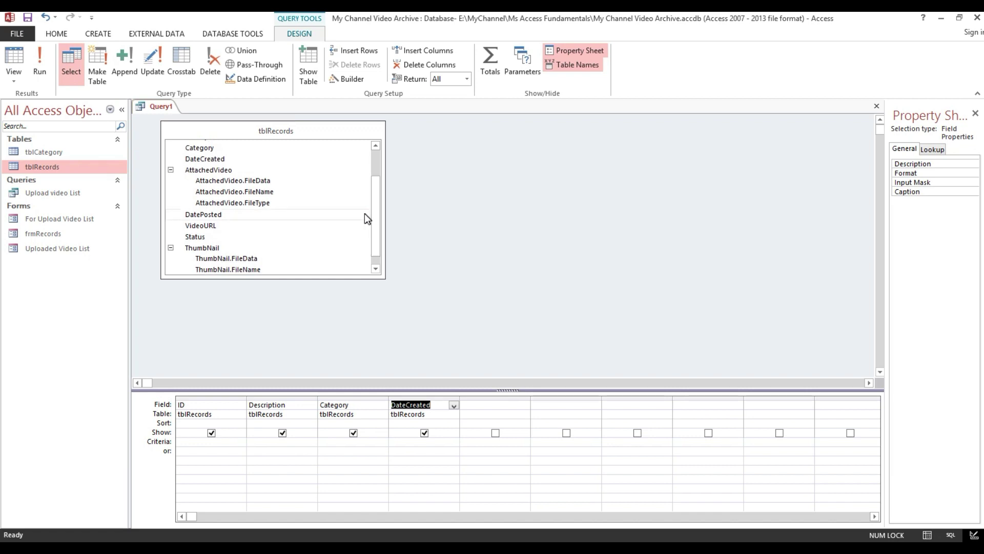
{"action": "double_click", "coordinate": [194, 237]}
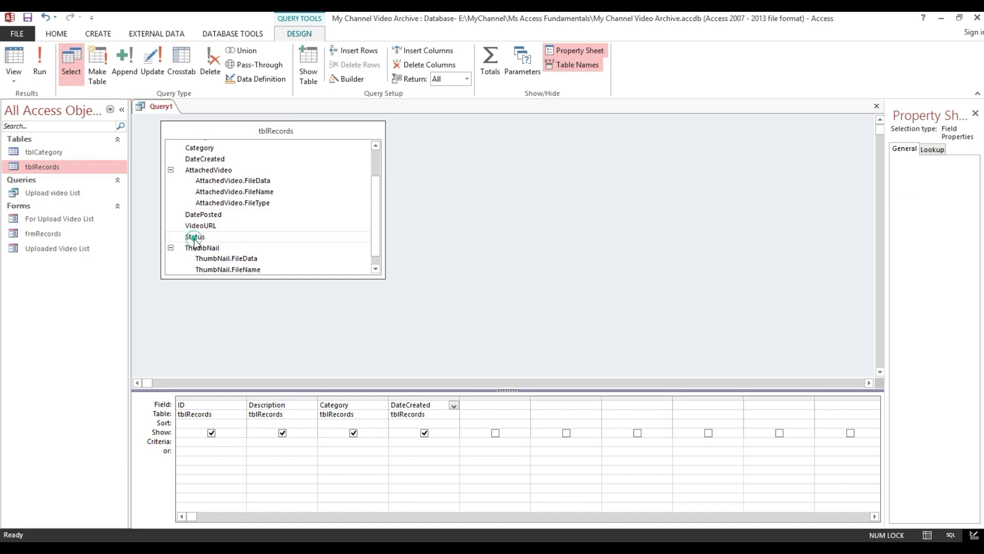
Run the query, narrow the Date Created column to fit its heading, and widen the Status column
{"action": "left_click", "coordinate": [37, 72]}
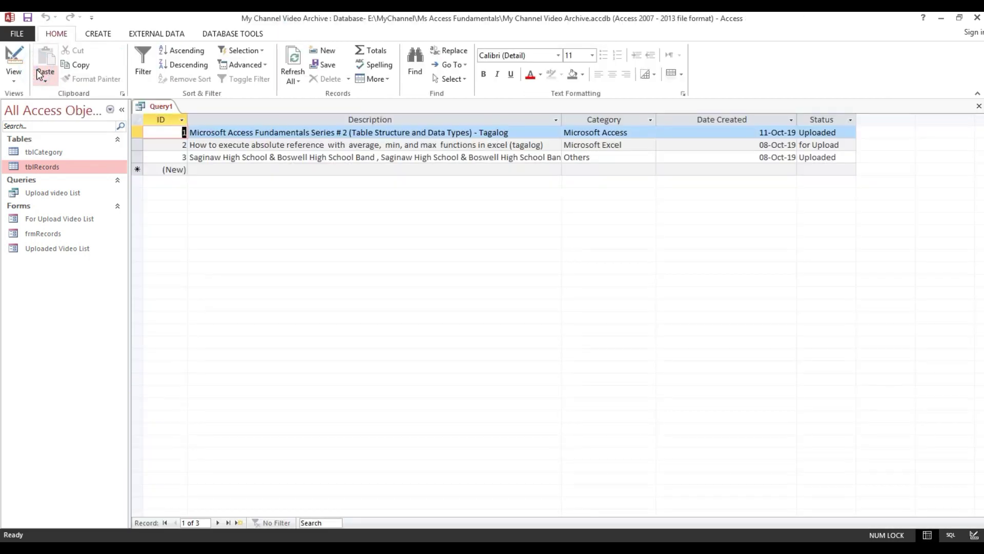
{"action": "left_click_drag", "start_coordinate": [796, 119], "coordinate": [717, 117]}
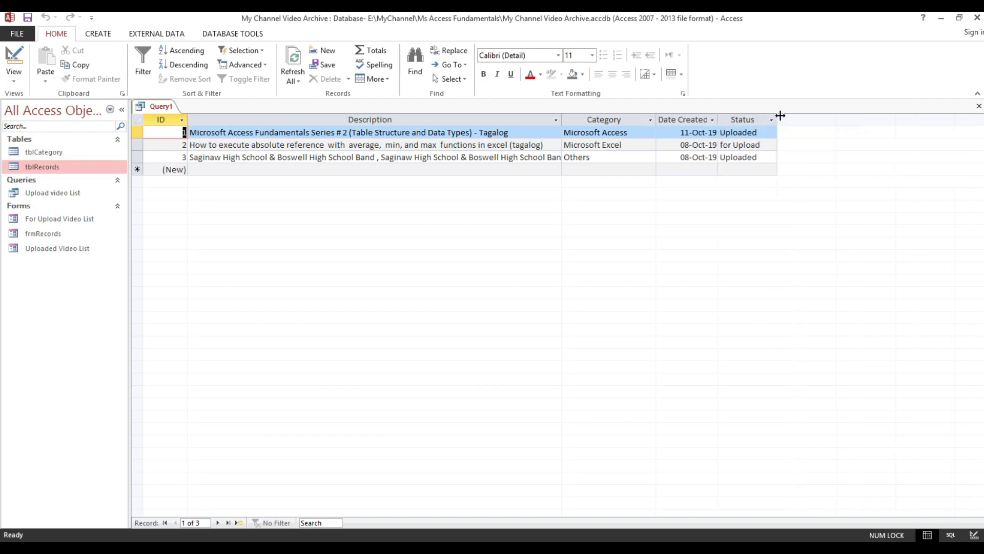
{"action": "left_click_drag", "start_coordinate": [780, 115], "coordinate": [807, 117]}
{"action": "left_click_drag", "start_coordinate": [718, 117], "coordinate": [723, 115]}
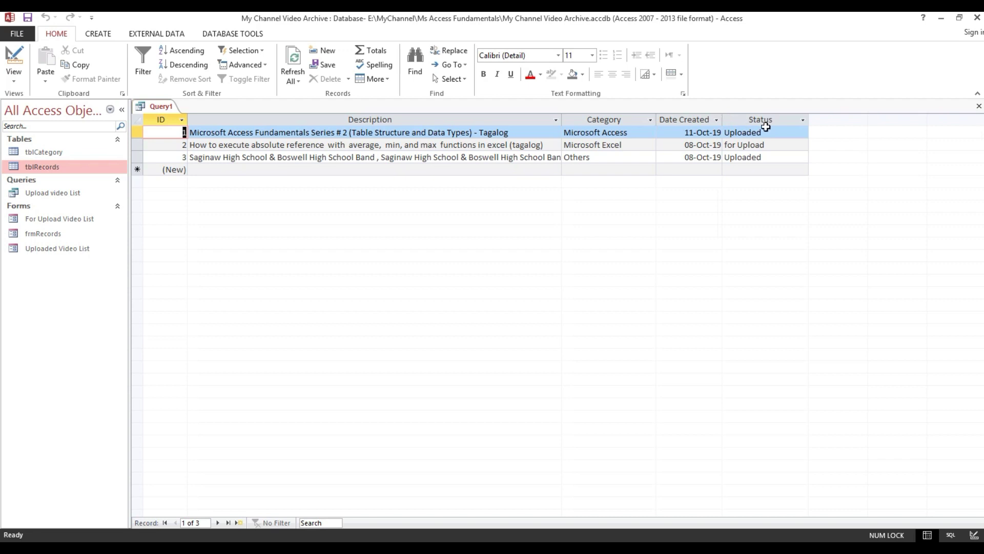
Copy the "for Upload" status value from the second record
{"action": "left_click", "coordinate": [786, 146]}
{"action": "left_click_drag", "start_coordinate": [786, 147], "coordinate": [719, 146]}
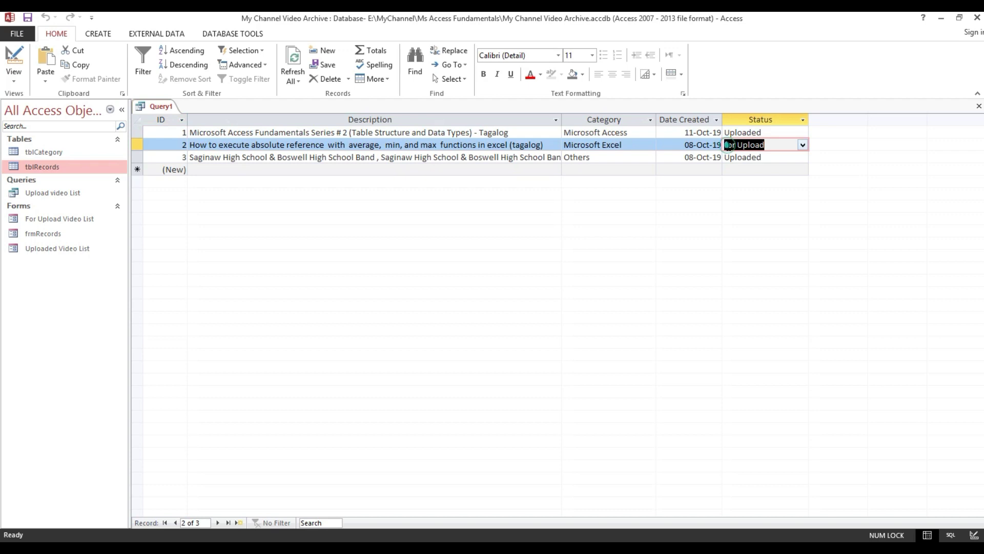
{"action": "right_click", "coordinate": [728, 145]}
{"action": "left_click", "coordinate": [753, 170]}
Set the Status field's criteria to "for Upload" in Design View and run the query
{"action": "left_click", "coordinate": [14, 80]}
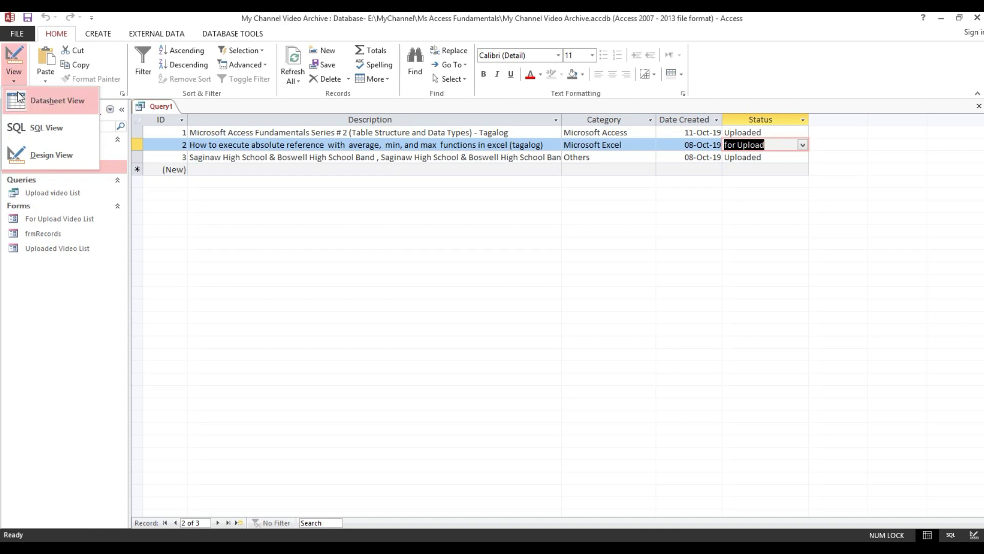
{"action": "left_click", "coordinate": [33, 153]}
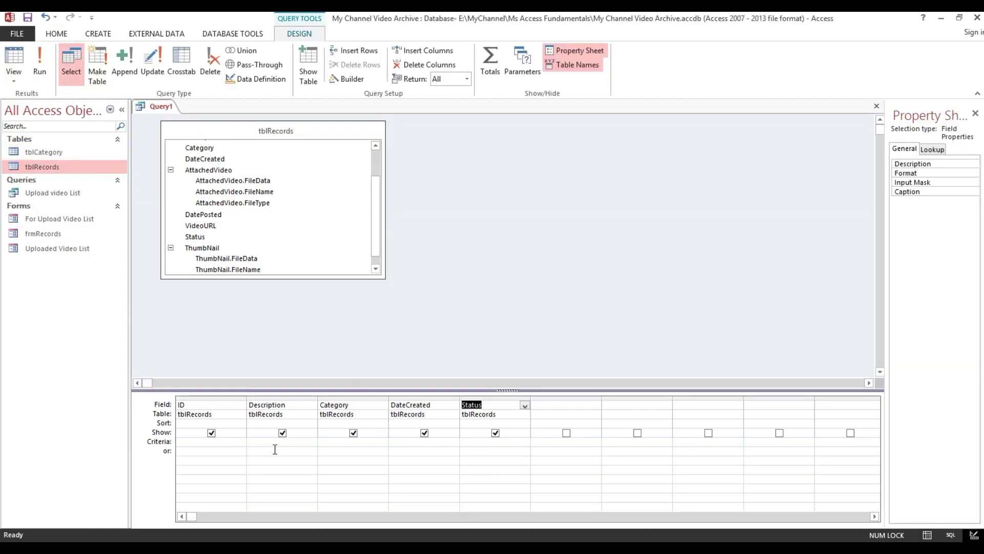
{"action": "left_click", "coordinate": [468, 443]}
{"action": "type", "text": "\""}
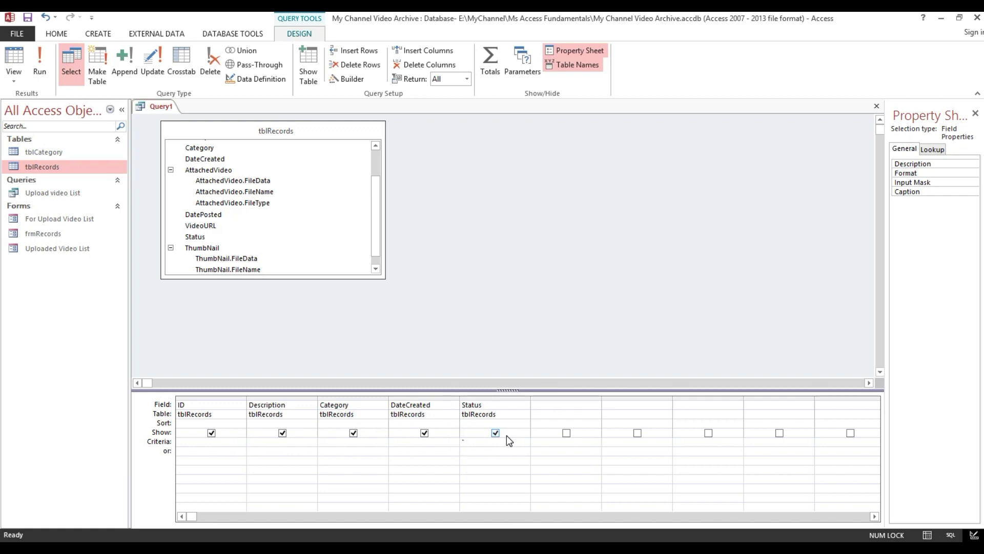
{"action": "type", "text": "for Upload"}
{"action": "left_click", "coordinate": [38, 60]}
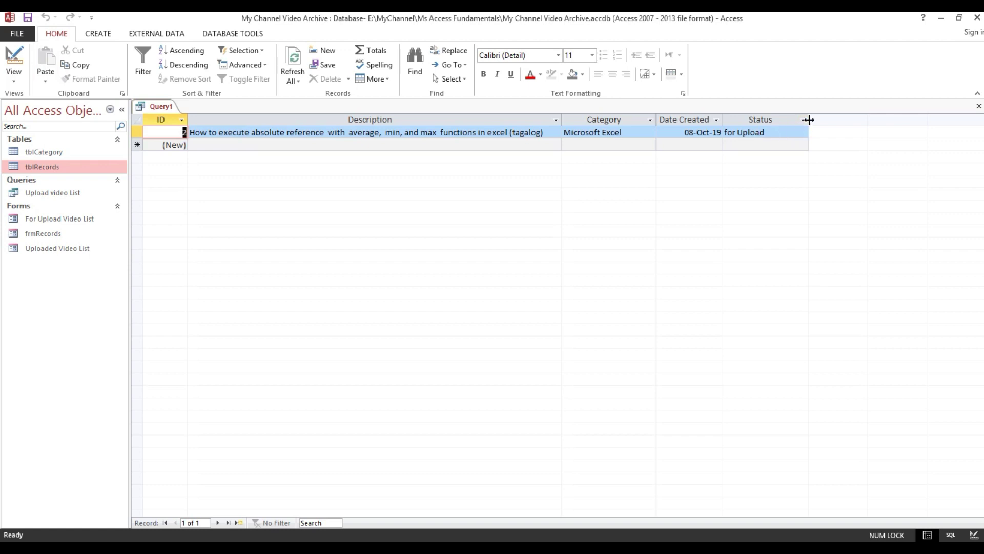
Save the query as For Upload Video and close it
{"action": "left_click", "coordinate": [28, 18]}
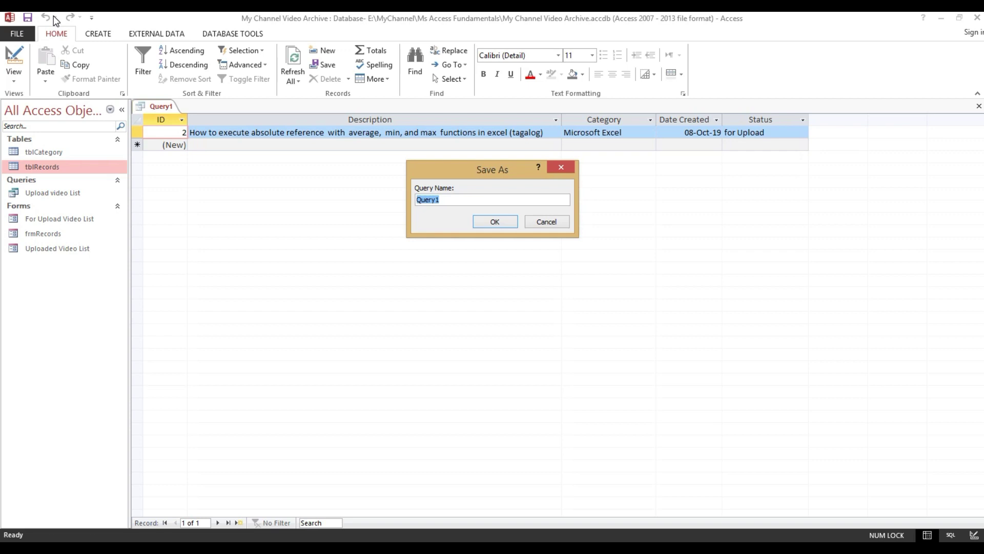
{"action": "type", "text": "For Upload Video"}
{"action": "left_click", "coordinate": [494, 222]}
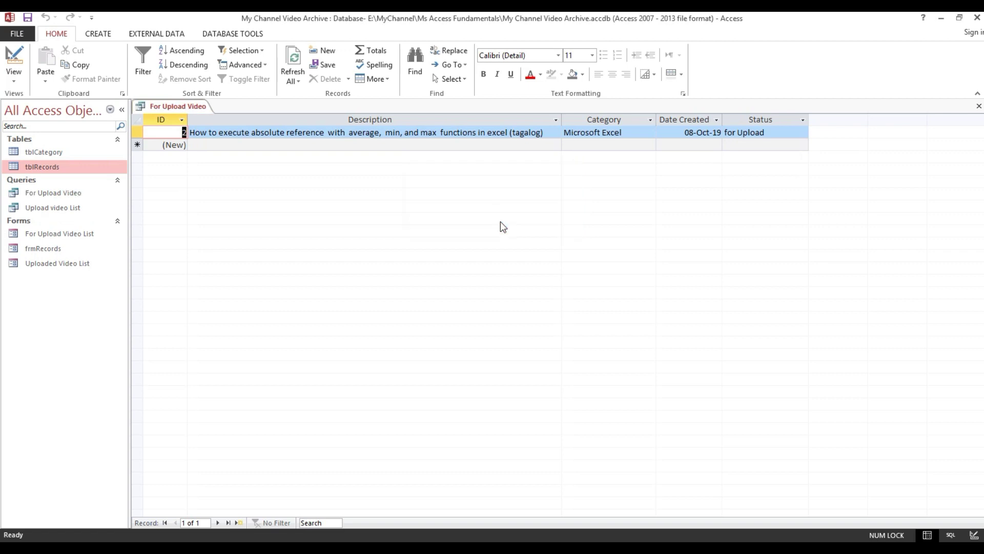
{"action": "left_click", "coordinate": [979, 106]}
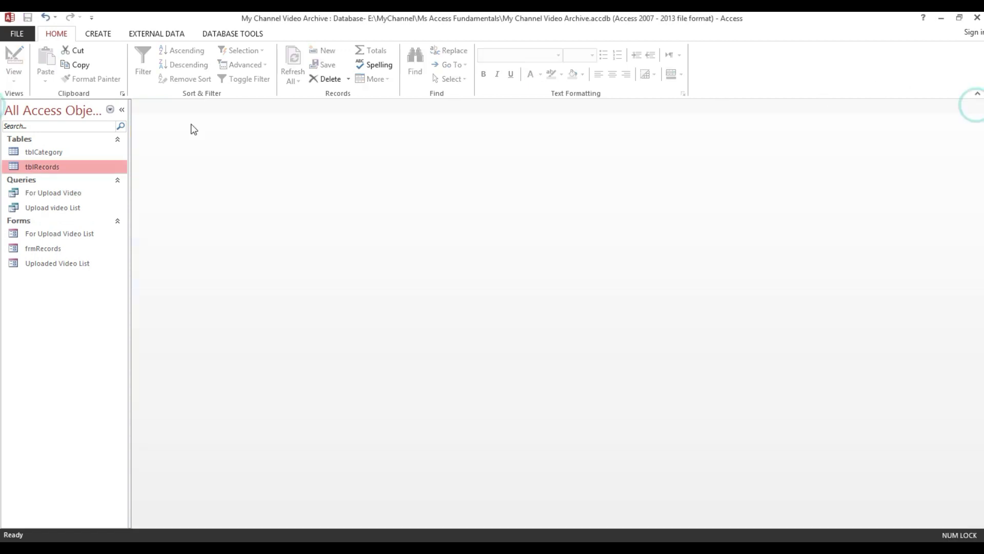